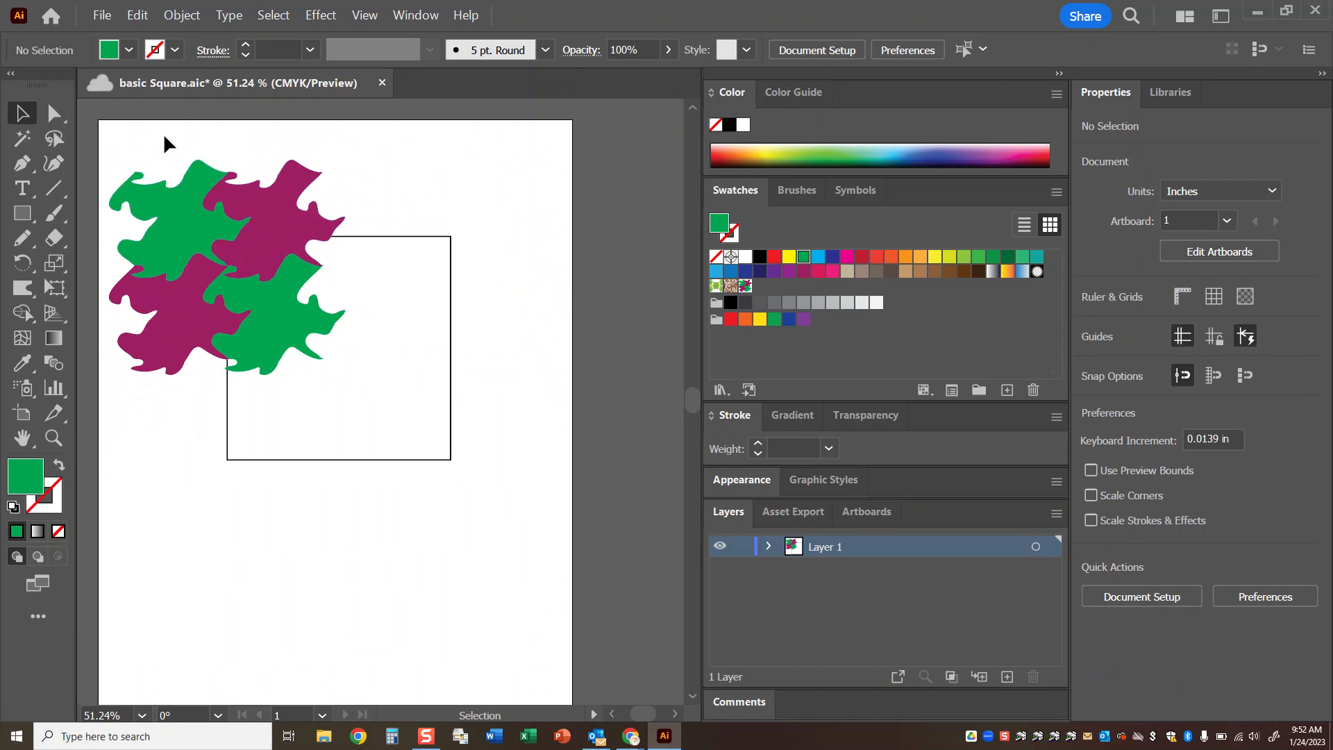
Step: Add the green and magenta tessellation group to the swatches as a new pattern and move the group off the artboard
{"action": "left_click", "coordinate": [217, 257]}
{"action": "left_click_drag", "start_coordinate": [217, 257], "coordinate": [769, 293]}
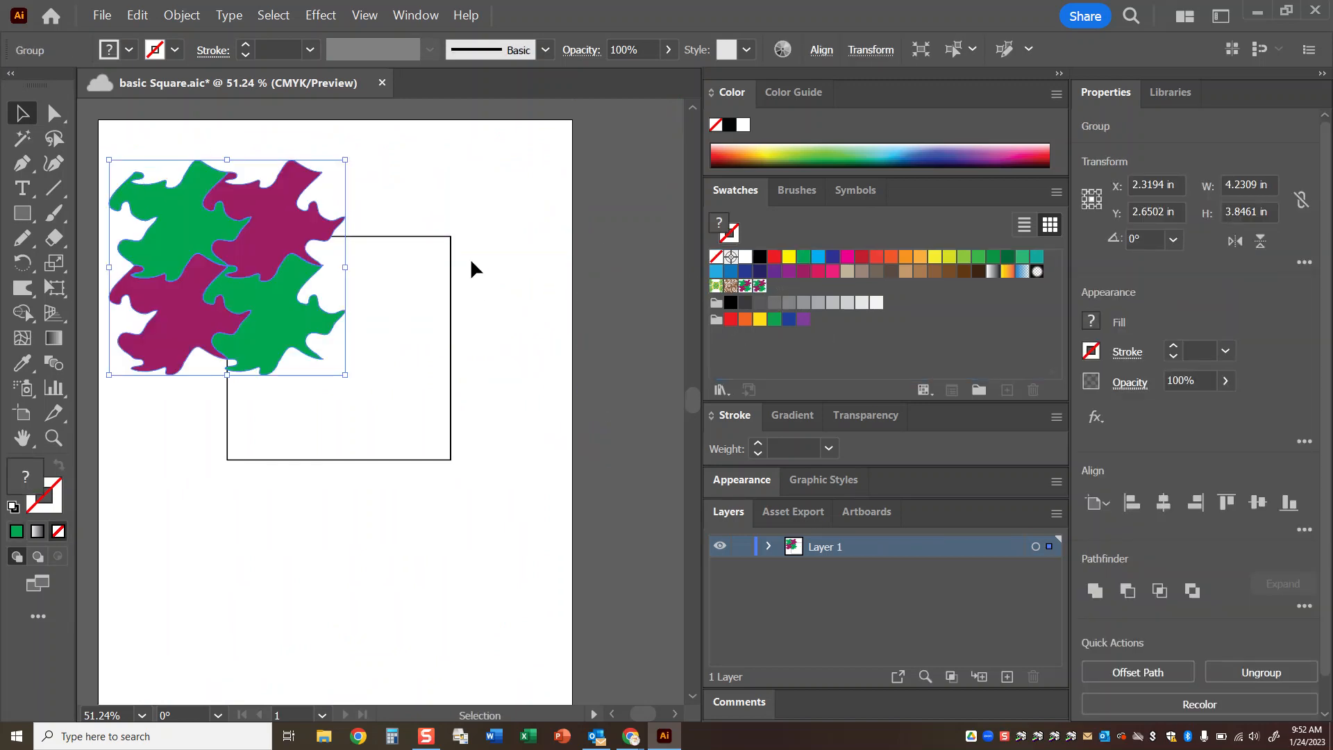
{"action": "left_click_drag", "start_coordinate": [206, 263], "coordinate": [675, 253]}
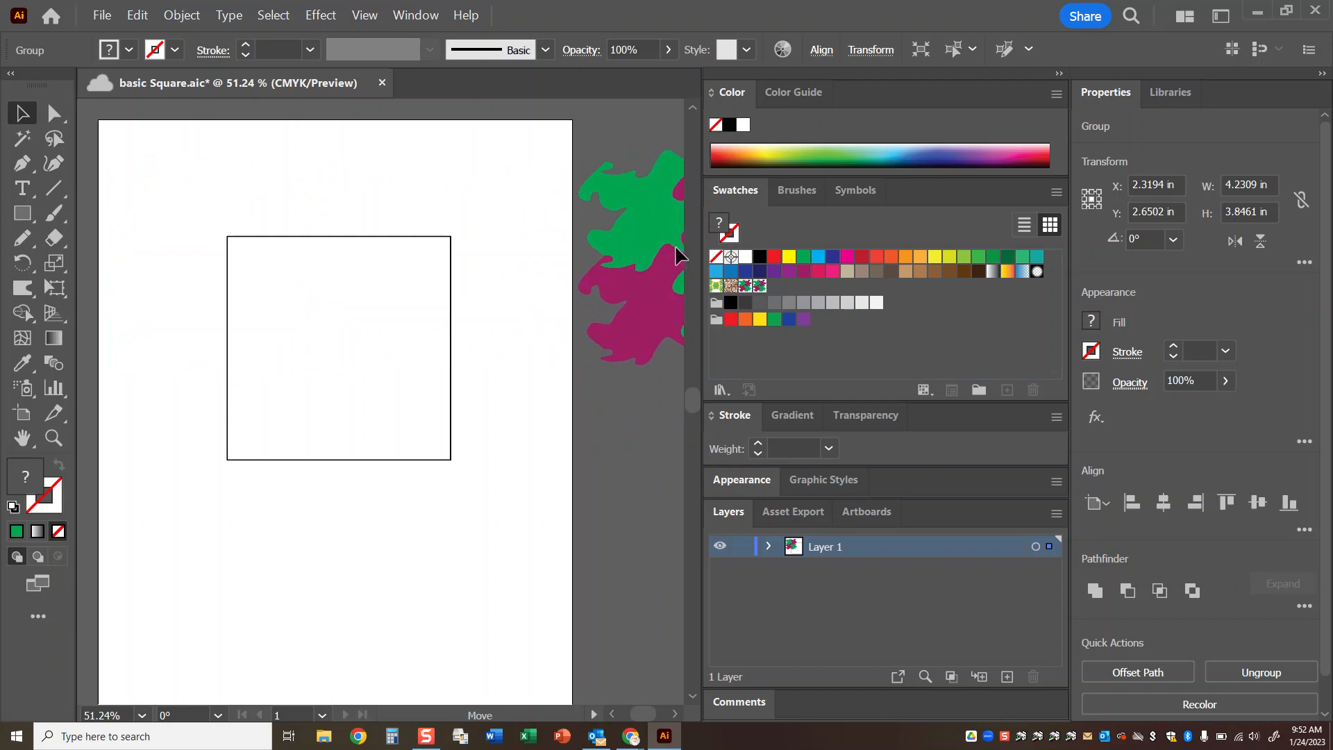
Step: Draw a rectangle about 8.5 by 10.64 in over the artboard and fill it with the new tessellation pattern swatch
{"action": "left_click", "coordinate": [23, 213]}
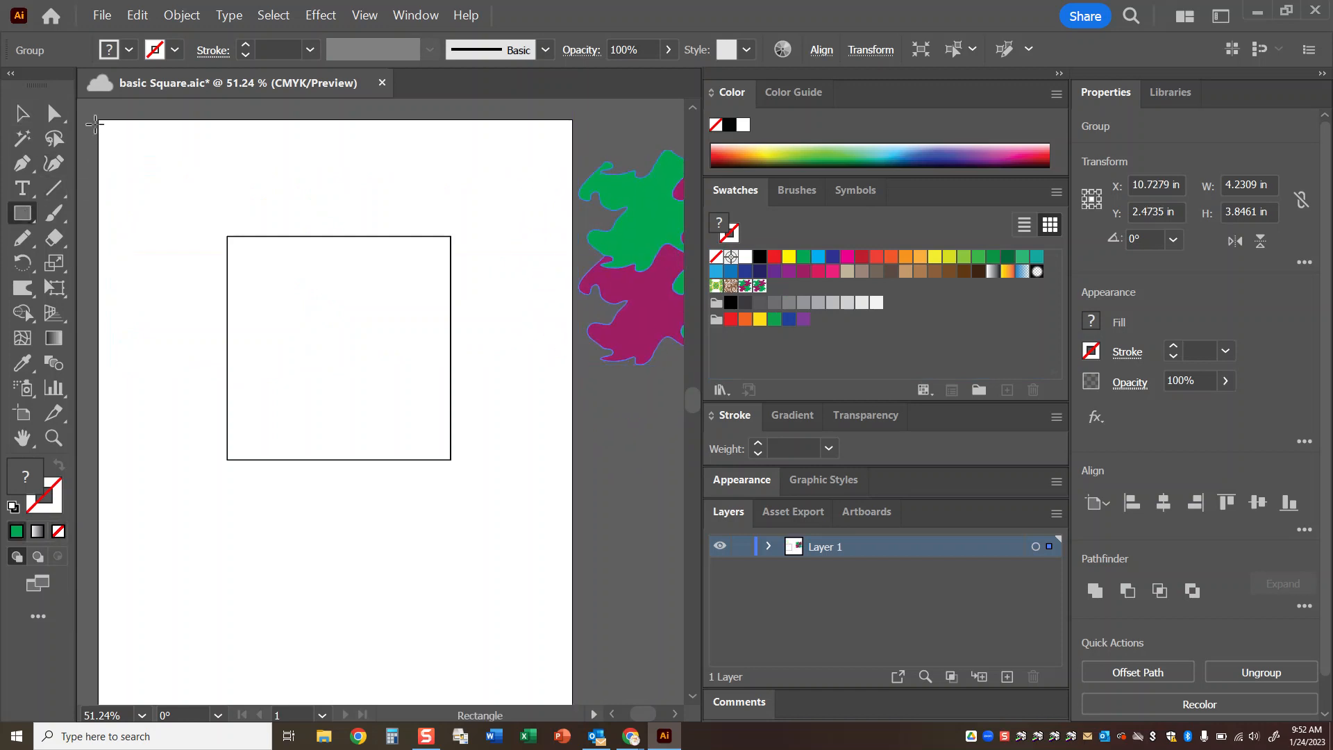
{"action": "left_click_drag", "start_coordinate": [98, 119], "coordinate": [572, 703]}
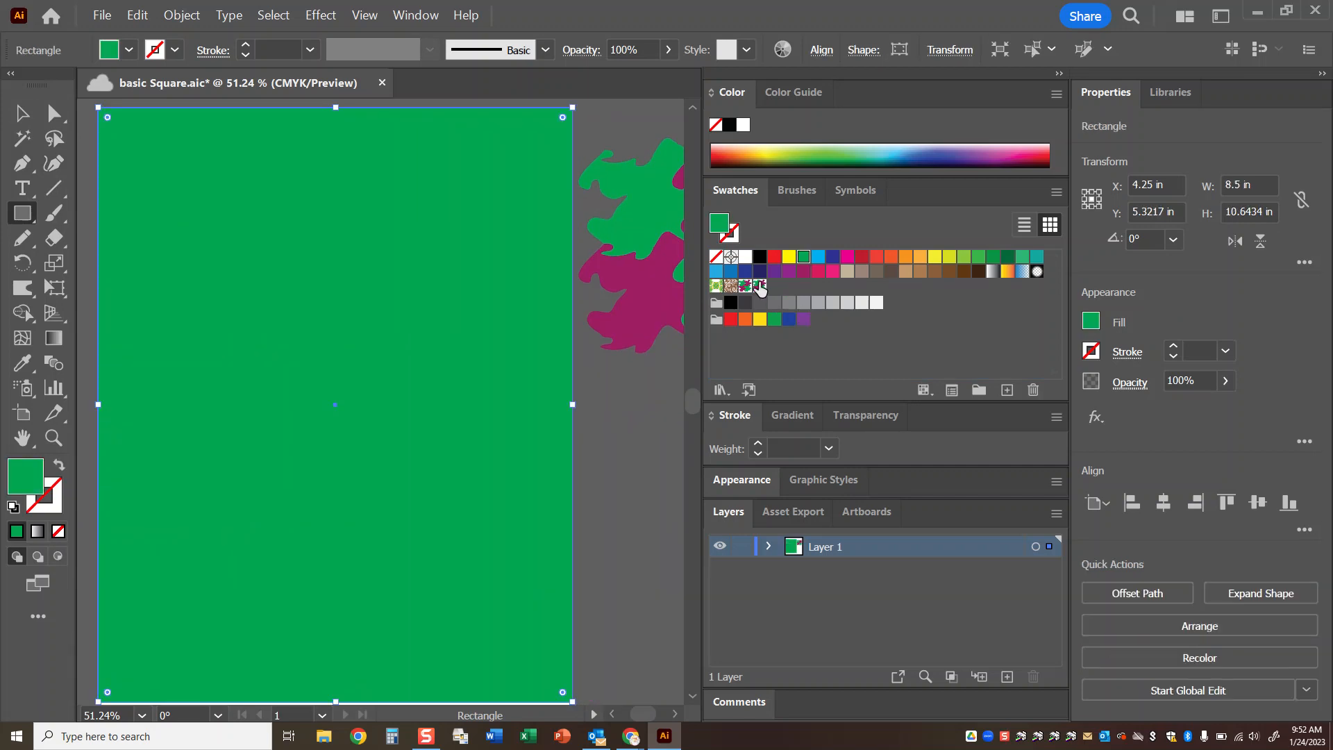
{"action": "left_click", "coordinate": [760, 286]}
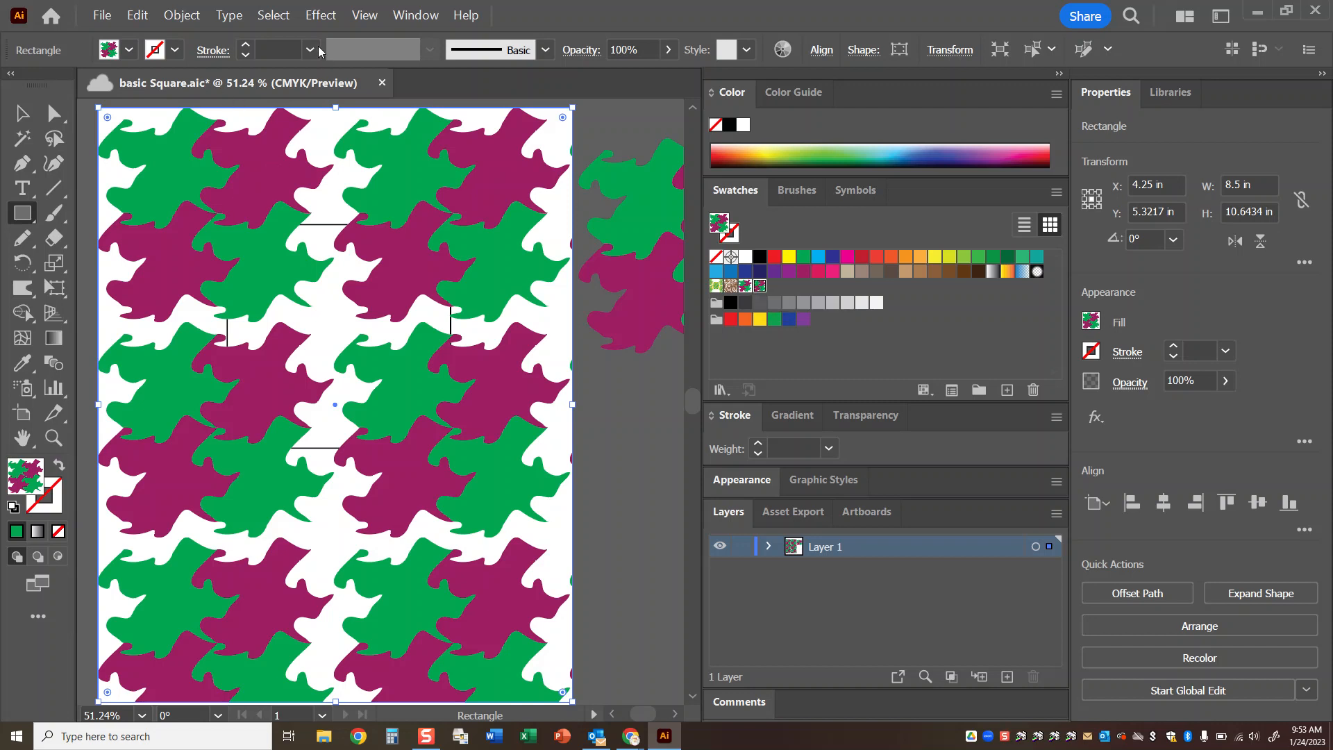
Step: Show the pattern options for the new swatch and save the document
{"action": "left_click", "coordinate": [416, 14]}
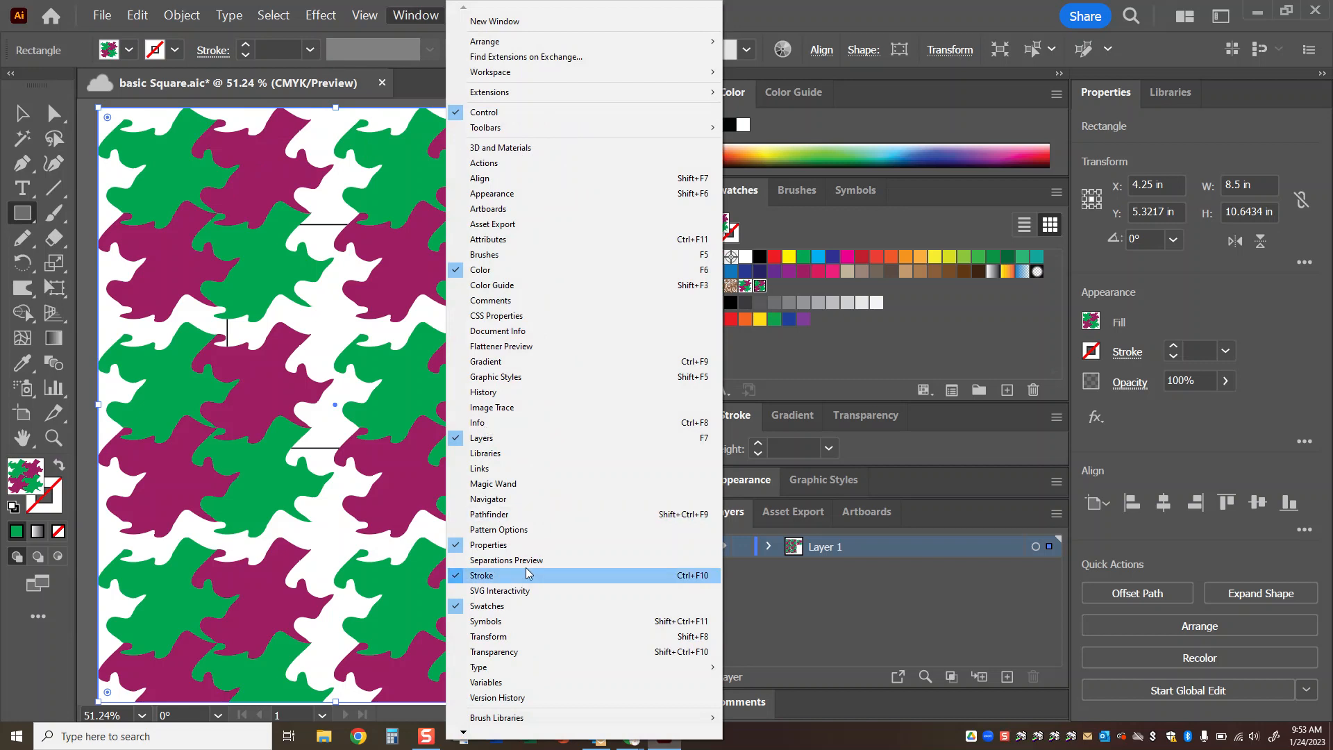
{"action": "left_click", "coordinate": [524, 530]}
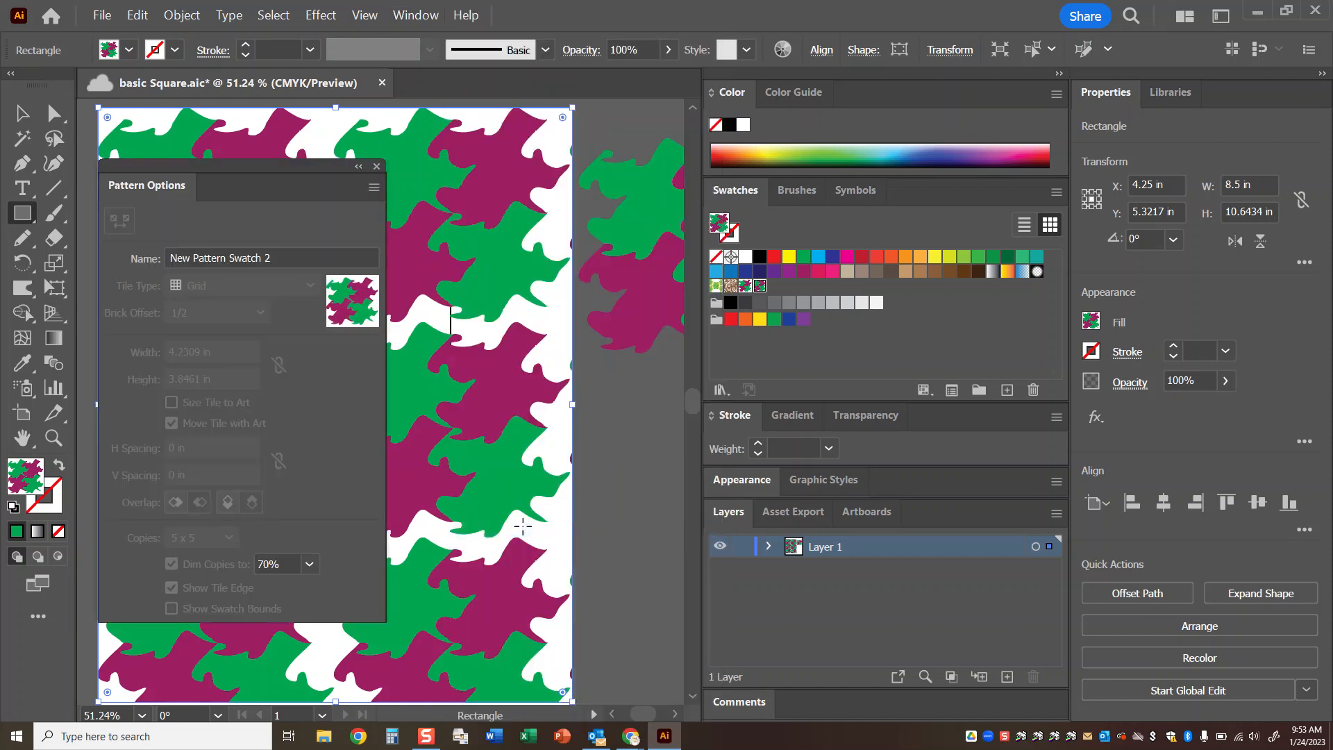
{"action": "left_click_drag", "start_coordinate": [227, 175], "coordinate": [629, 171]}
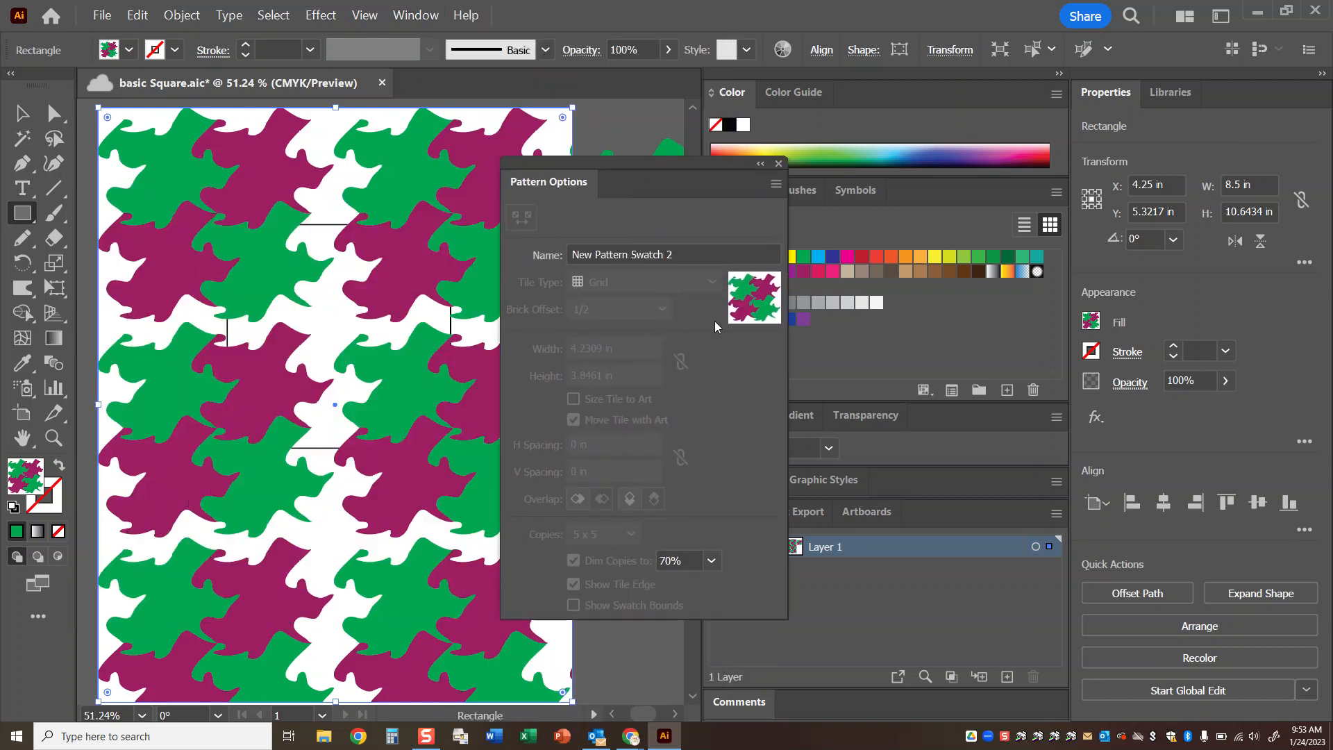
{"action": "left_click", "coordinate": [655, 253]}
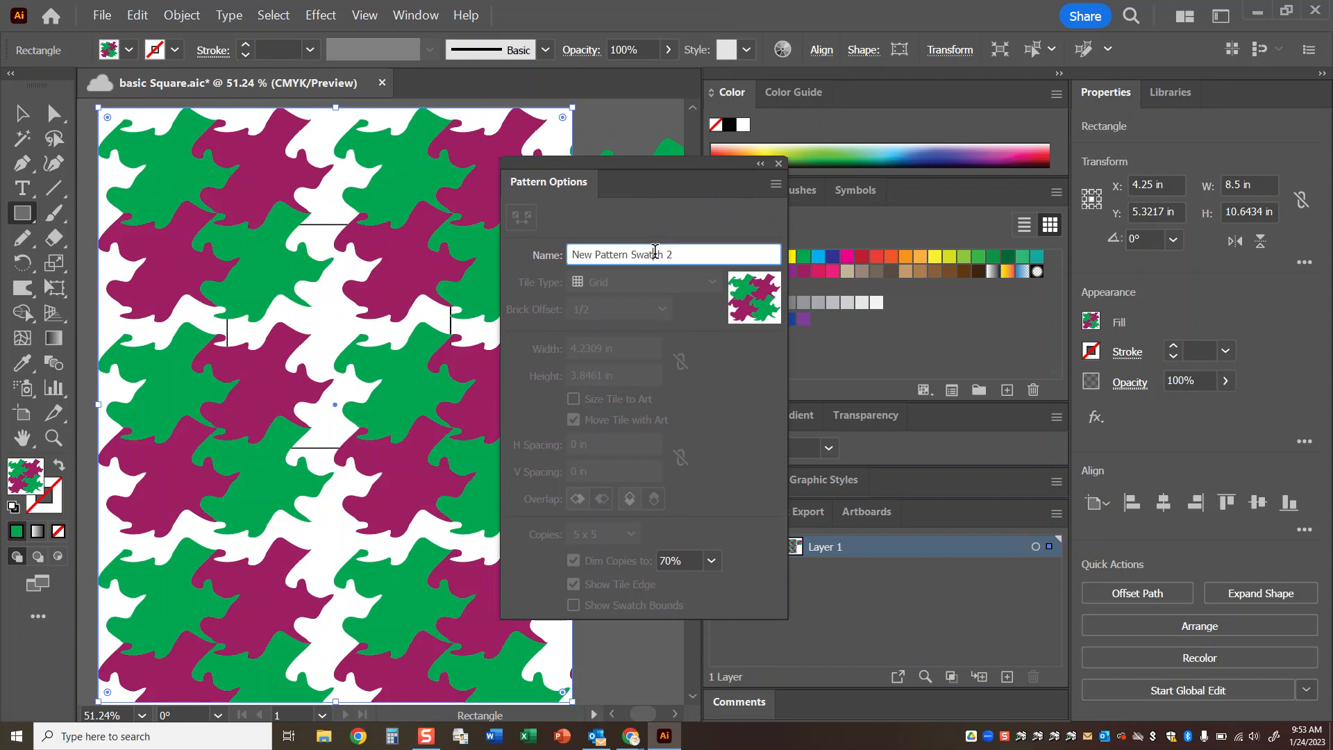
{"action": "left_click", "coordinate": [753, 287]}
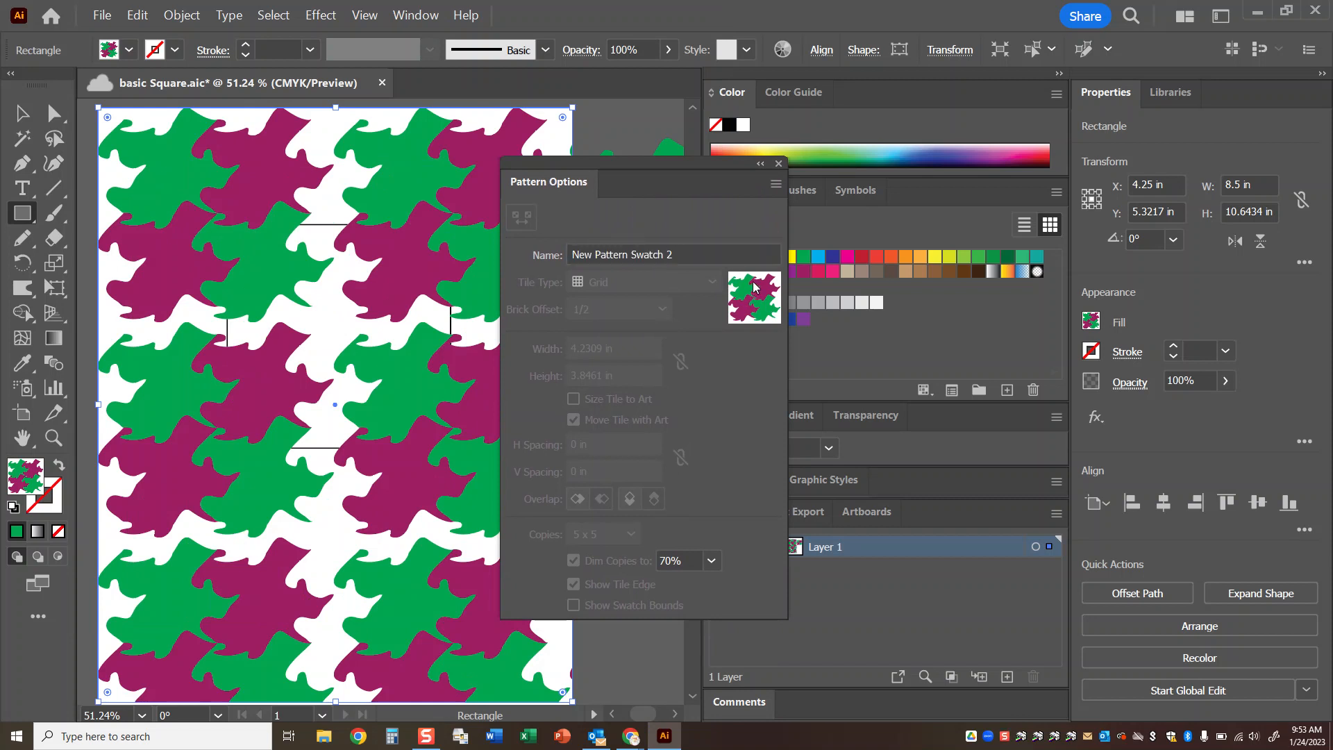
{"action": "left_click", "coordinate": [104, 15]}
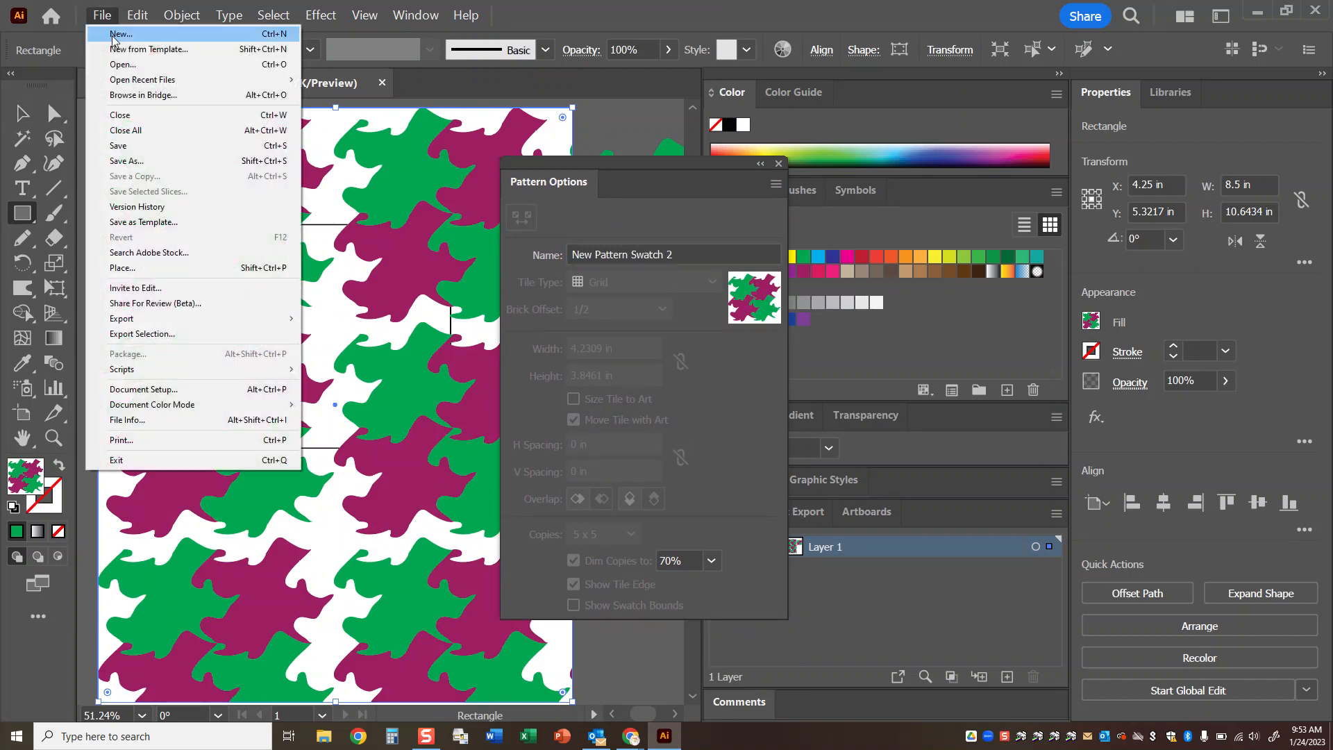
{"action": "left_click", "coordinate": [132, 146]}
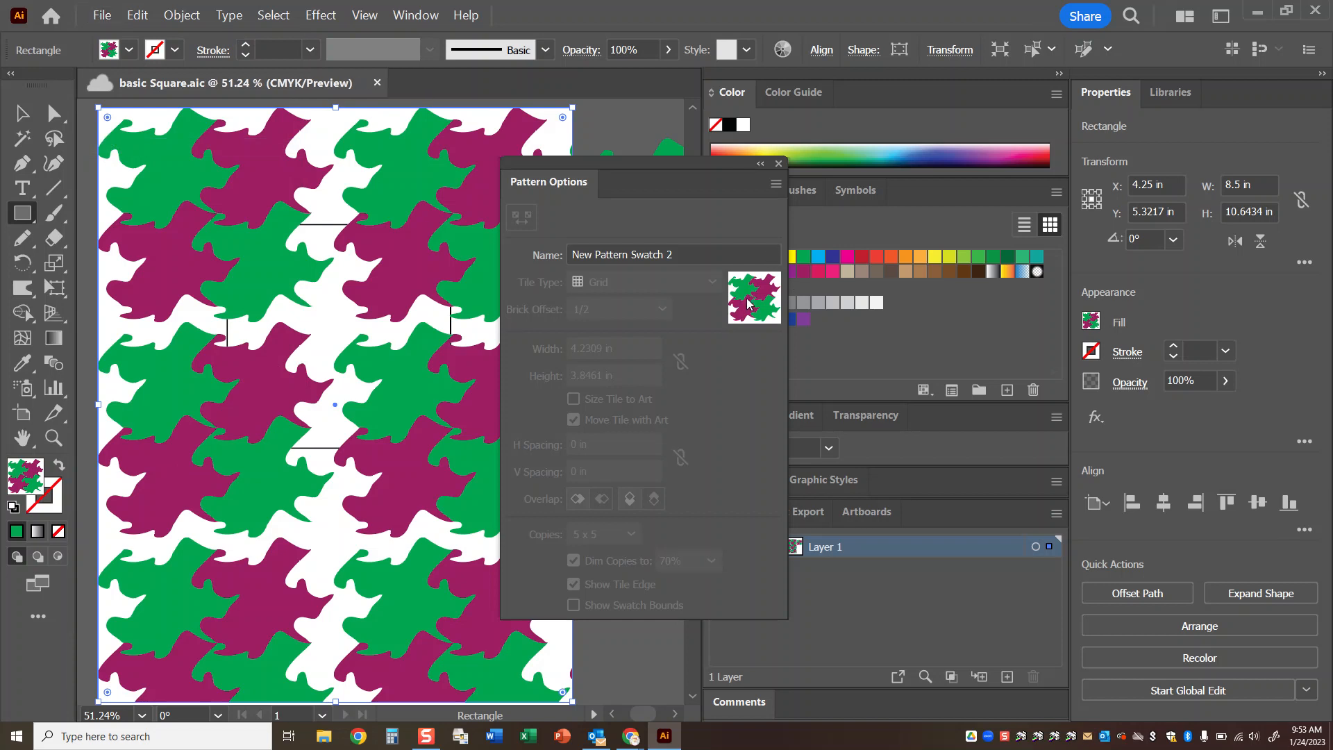
Step: Rename the new pattern swatch as basic tessellation
{"action": "left_click", "coordinate": [677, 255]}
{"action": "type", "text": "basic tessellation"}
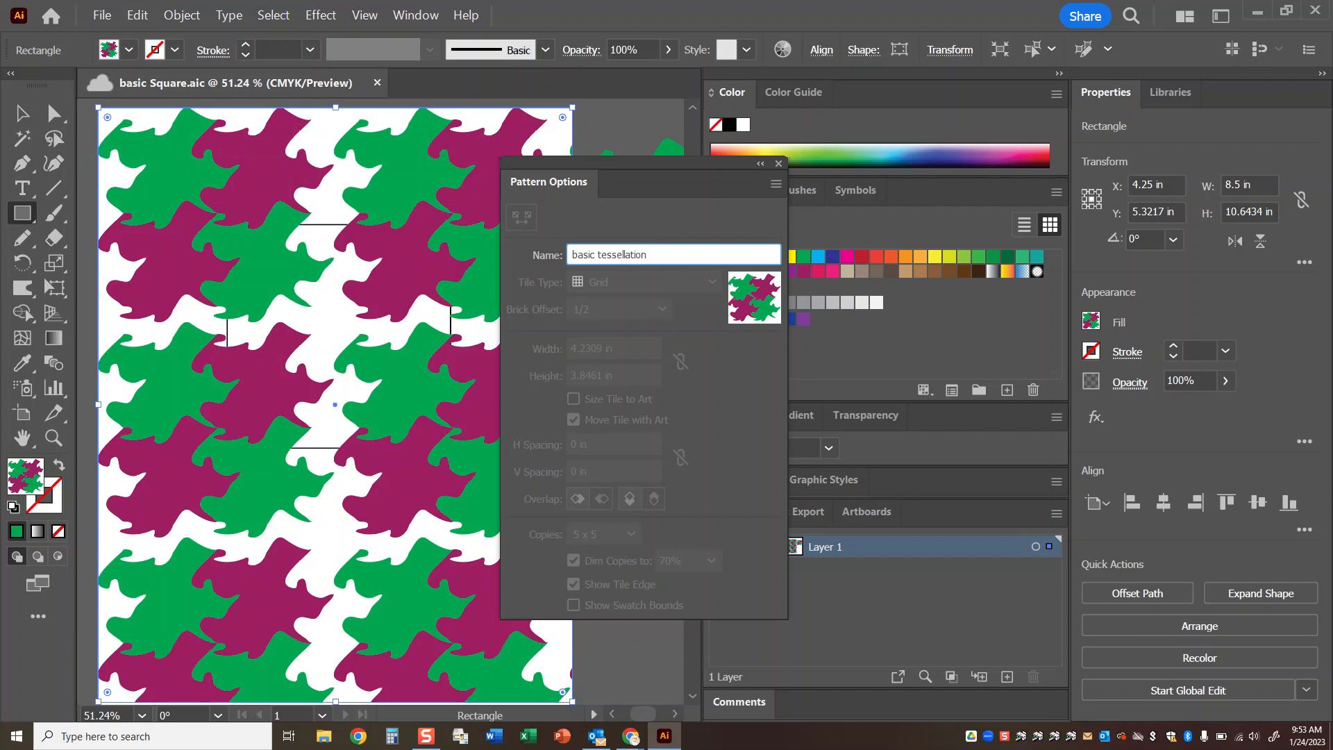
{"action": "key", "text": "Return"}
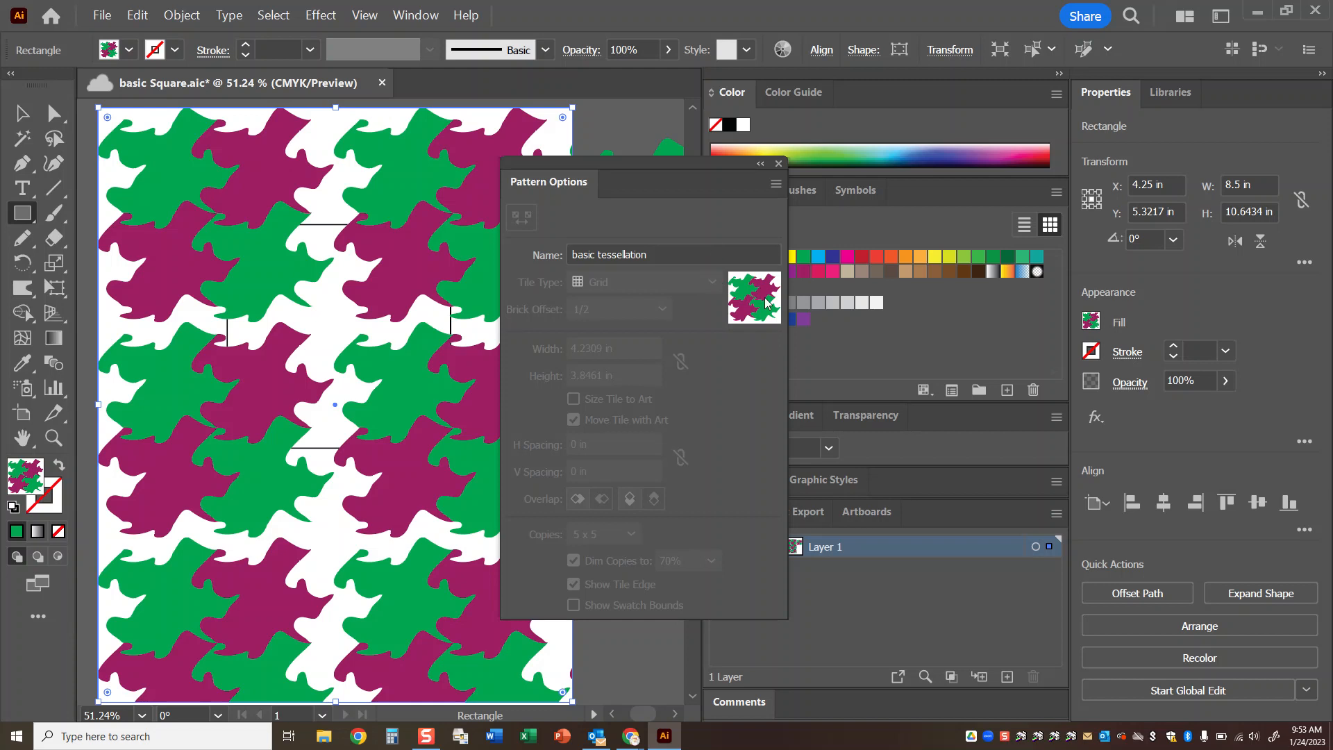
Step: Open the basic tessellation pattern for editing
{"action": "left_click_drag", "start_coordinate": [655, 165], "coordinate": [749, 153]}
{"action": "left_click", "coordinate": [869, 172]}
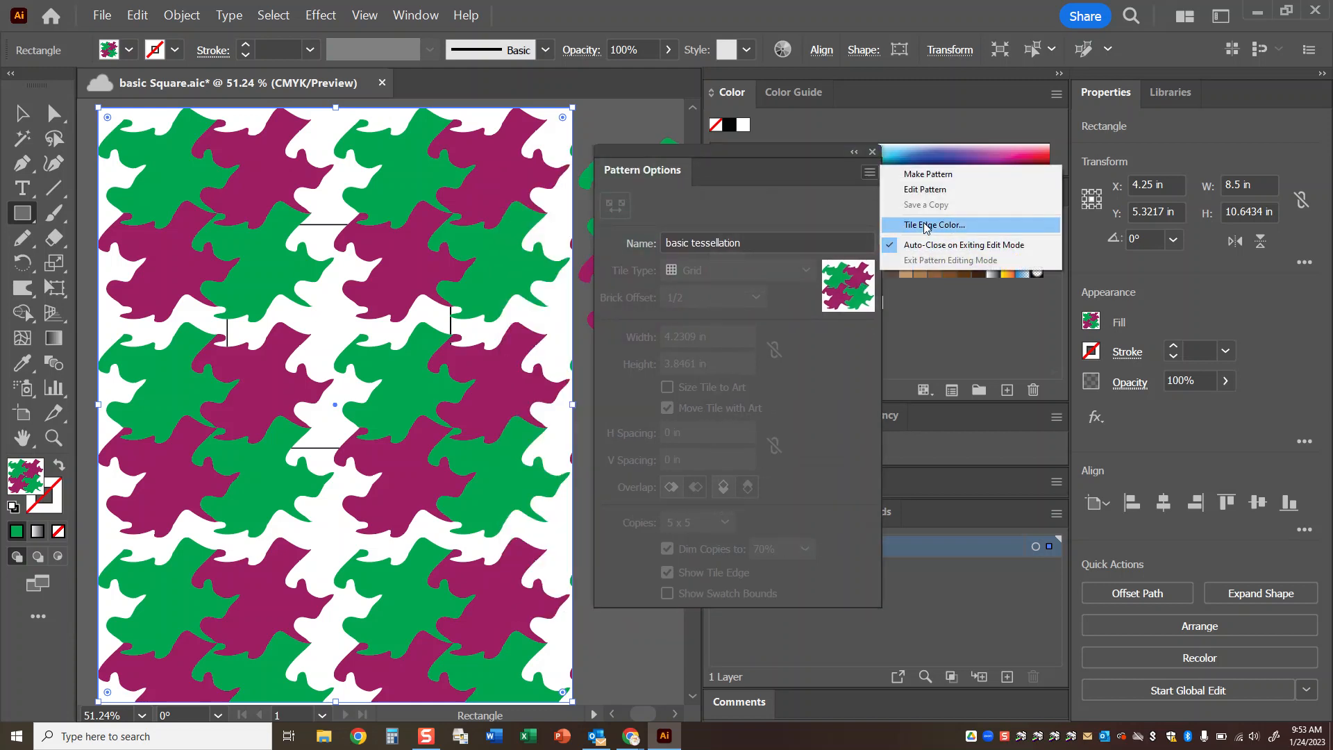
{"action": "left_click", "coordinate": [929, 189]}
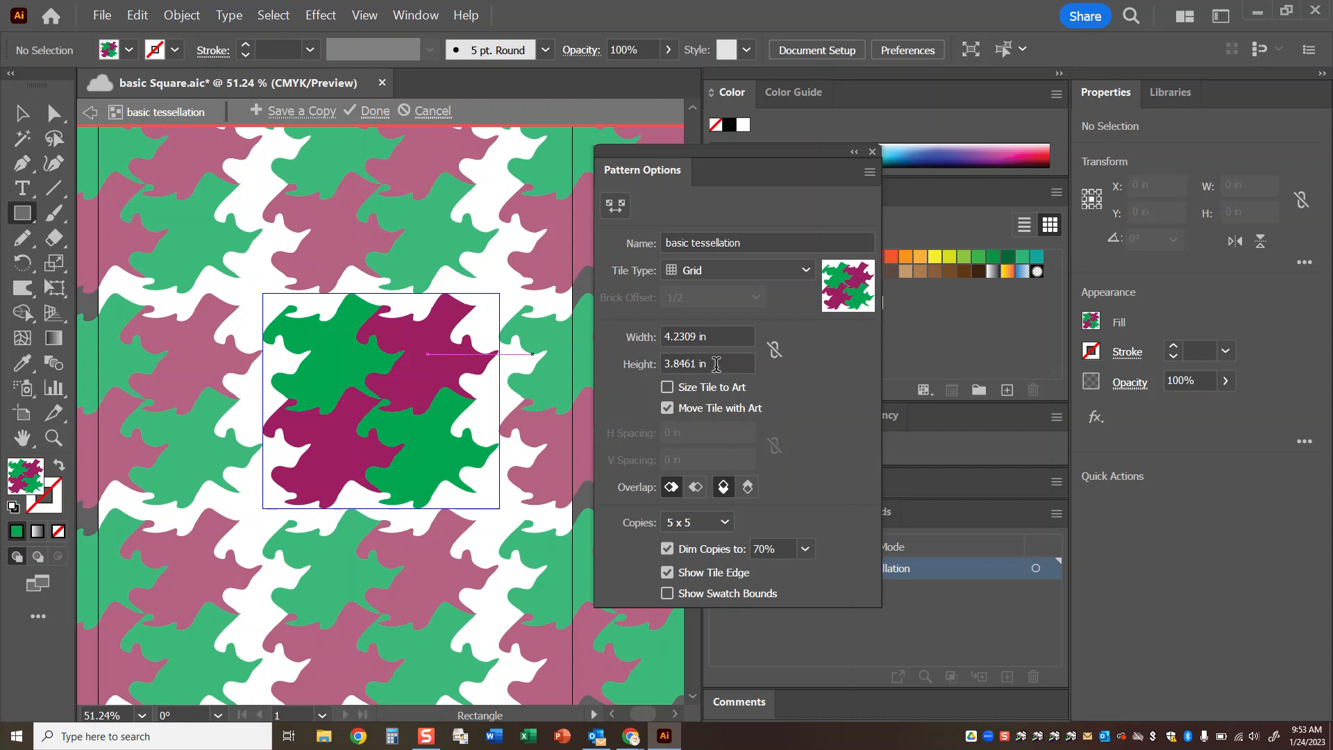
Step: Reduce the pattern tile's height to 3.375 in to narrow the gaps between rows
{"action": "left_click", "coordinate": [697, 364]}
{"action": "key", "text": "Down"}
{"action": "key", "text": "Down"}
{"action": "key", "text": "Down"}
{"action": "key", "text": "Down"}
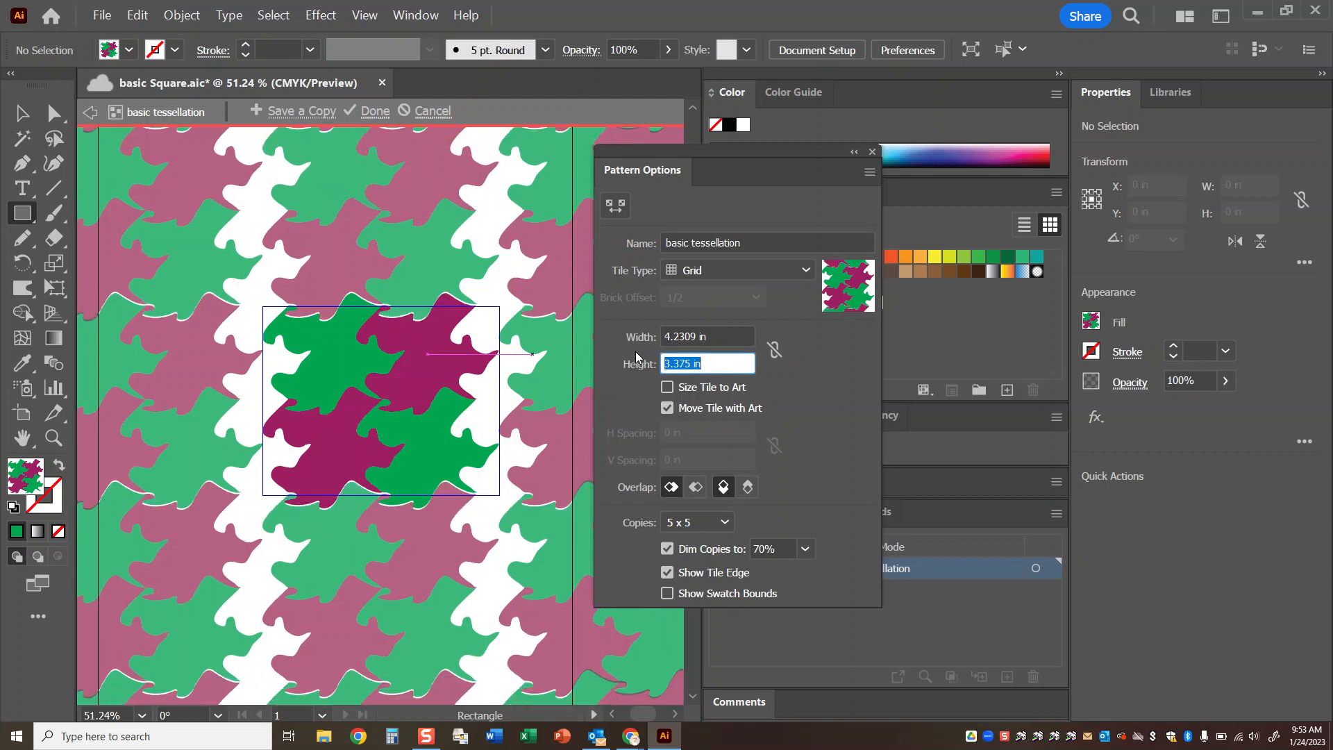
{"action": "key", "text": "Down"}
{"action": "key", "text": "Up"}
Step: Try a tile height of 3.385 in, then lower it to 3.365 in
{"action": "left_click", "coordinate": [690, 364]}
{"action": "key", "text": "BackSpace"}
{"action": "type", "text": "8"}
{"action": "key", "text": "Tab"}
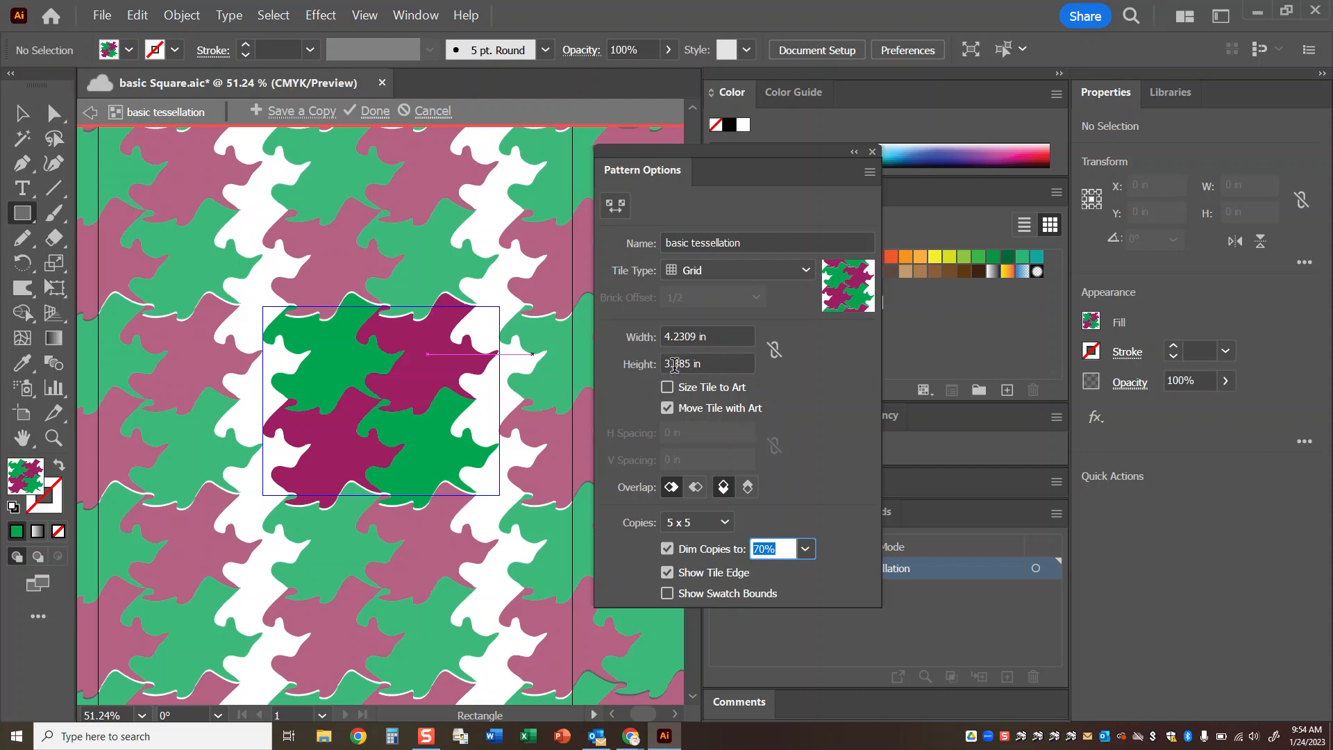
{"action": "left_click", "coordinate": [680, 363]}
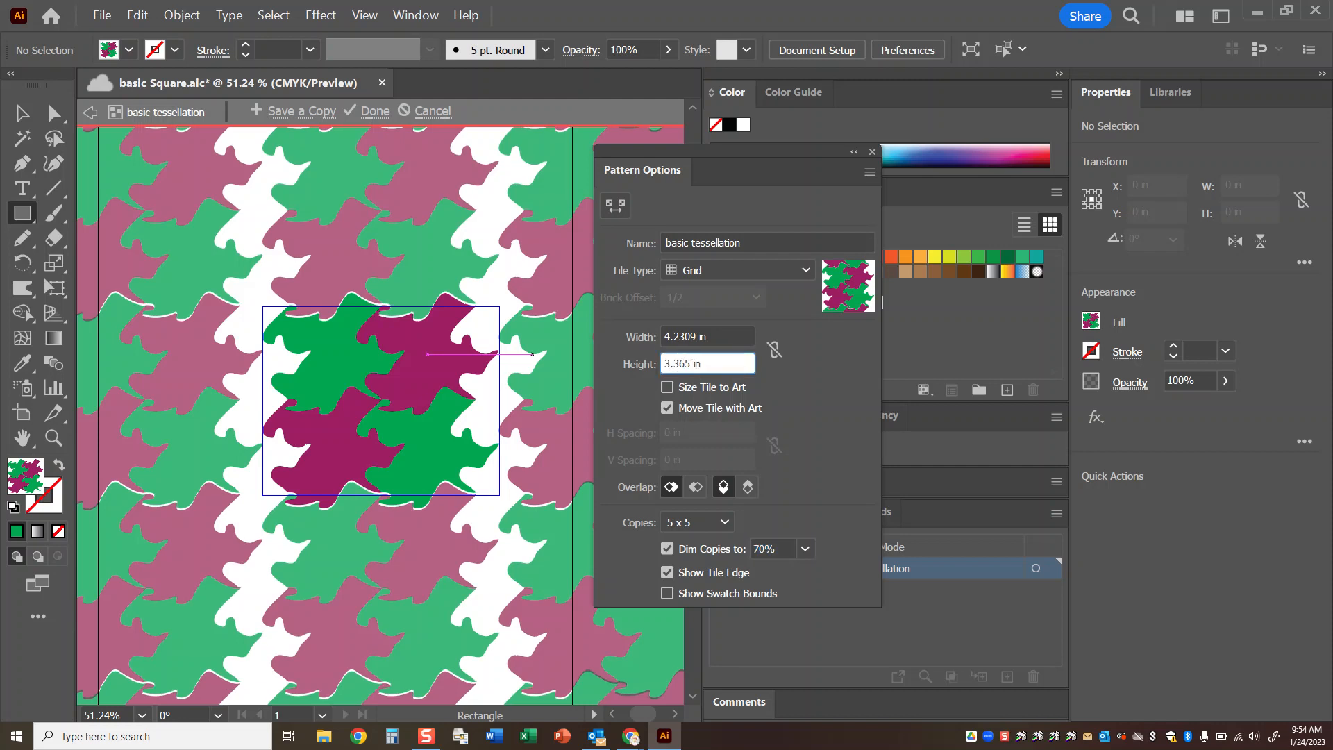
{"action": "key", "text": "Tab"}
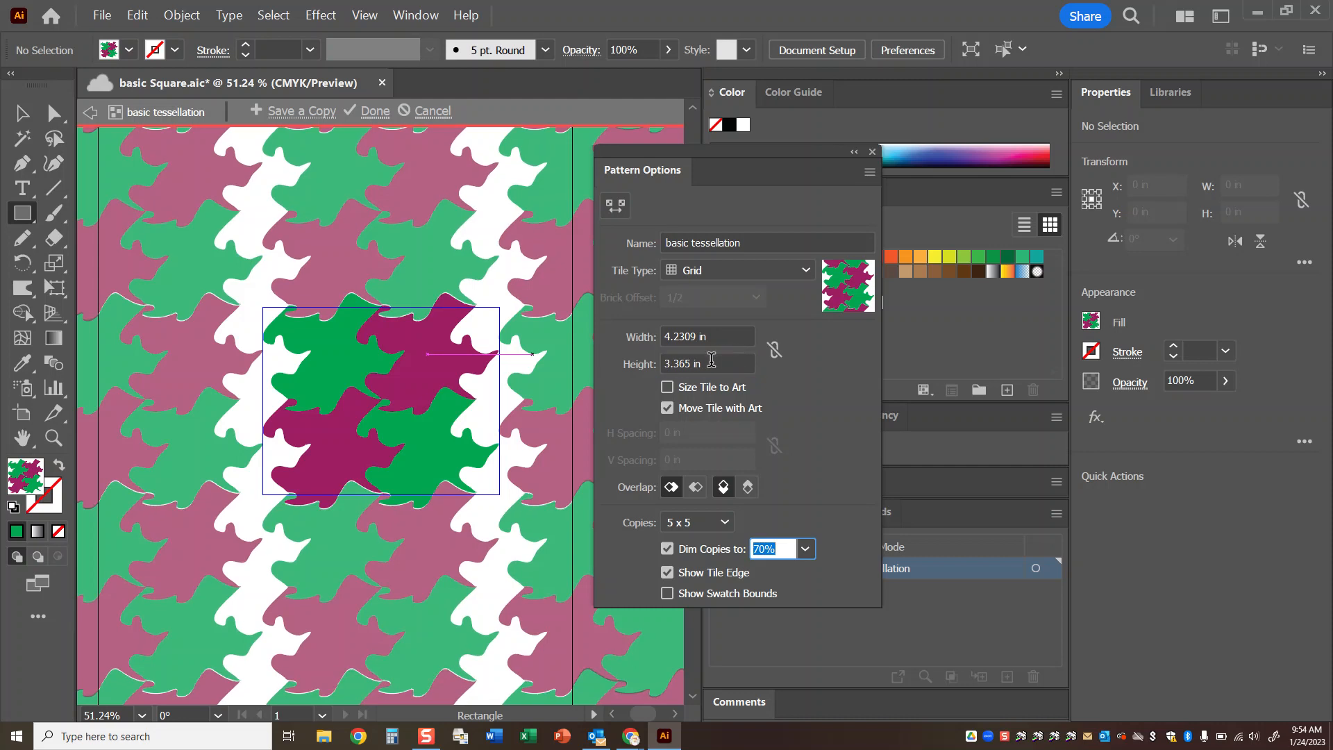
Step: Lower the pattern tile's height further to 3.36 in and then 3.35 in
{"action": "left_click", "coordinate": [685, 363]}
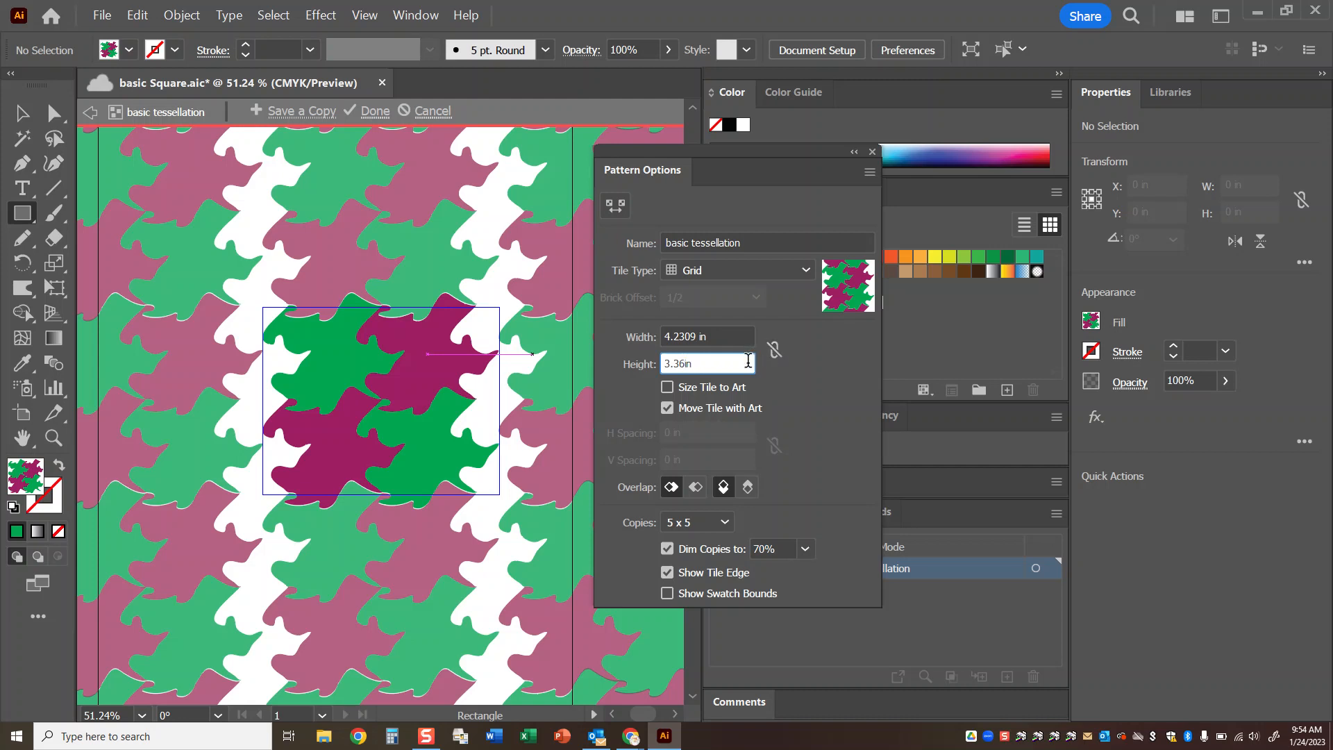
{"action": "key", "text": "Tab"}
{"action": "left_click", "coordinate": [684, 364]}
{"action": "type", "text": "5"}
{"action": "key", "text": "Tab"}
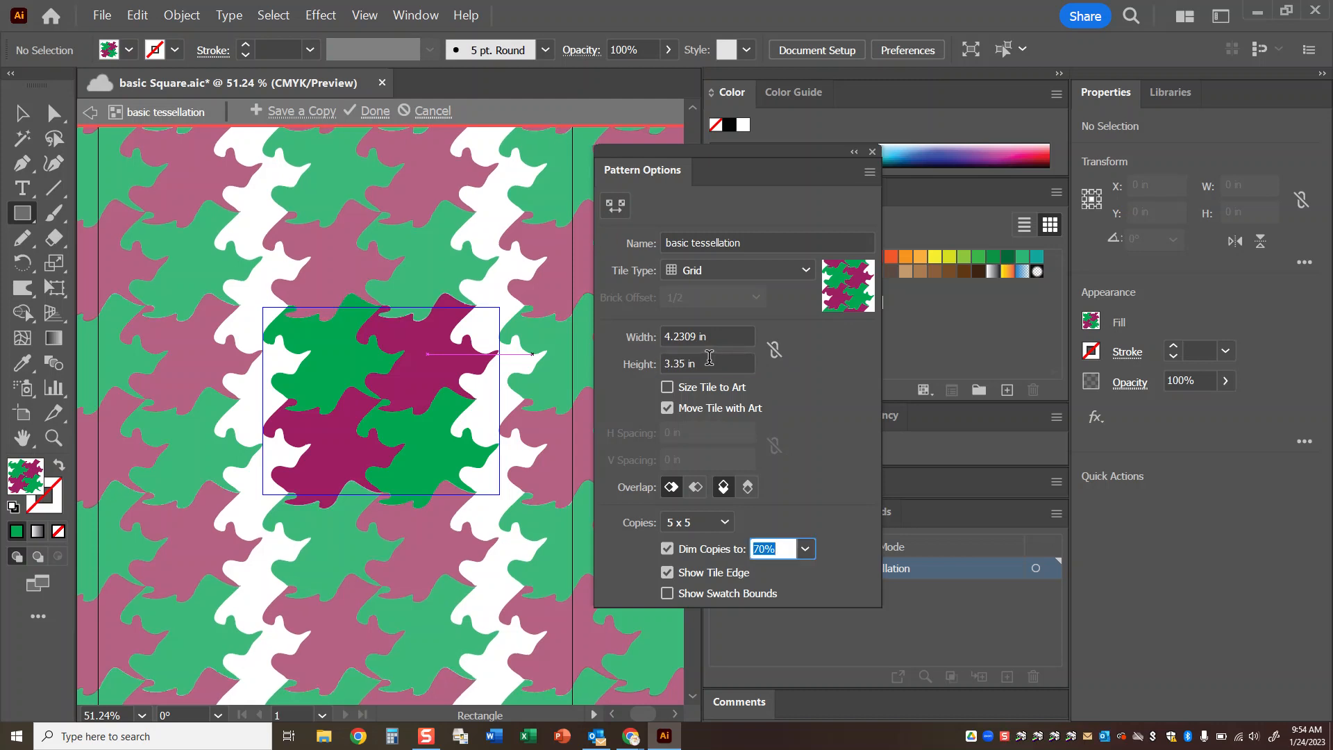
Step: Try a tile height of 3.325 in, then set it to 3.345 in
{"action": "left_click", "coordinate": [681, 365]}
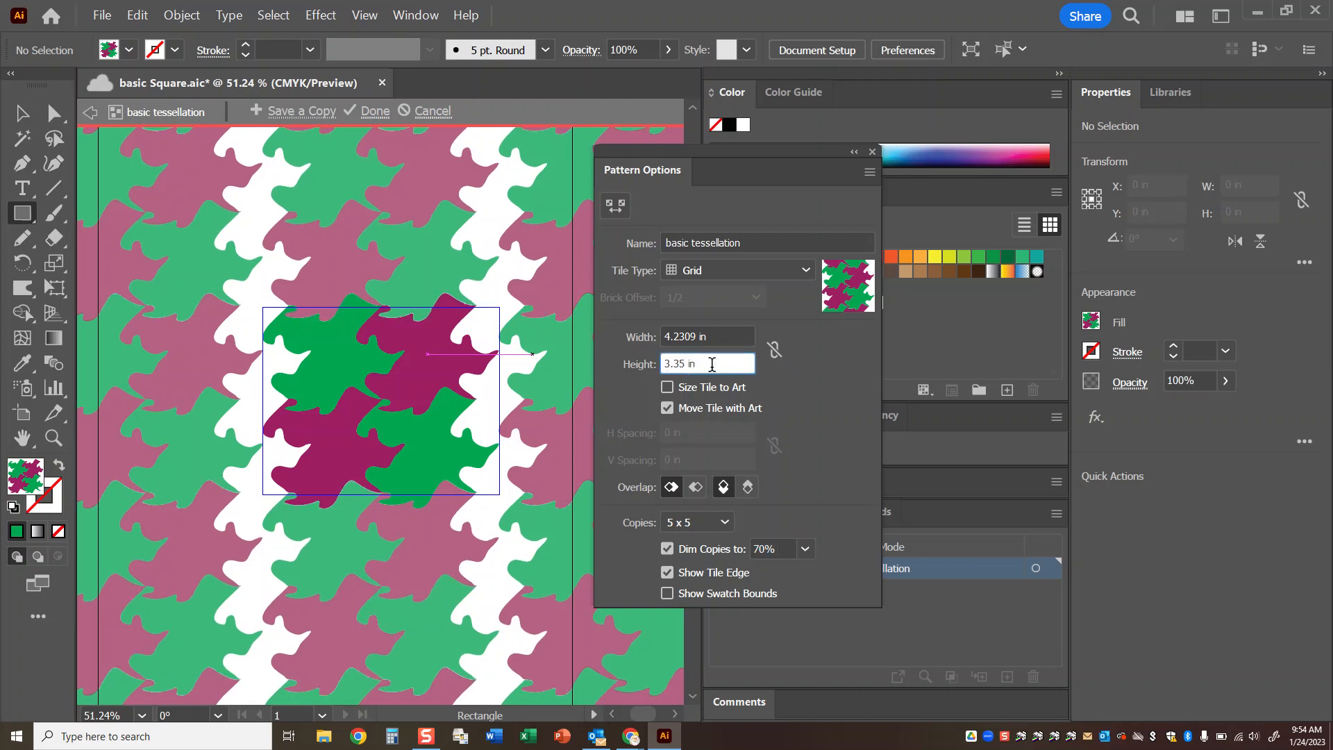
{"action": "type", "text": "2"}
{"action": "key", "text": "Tab"}
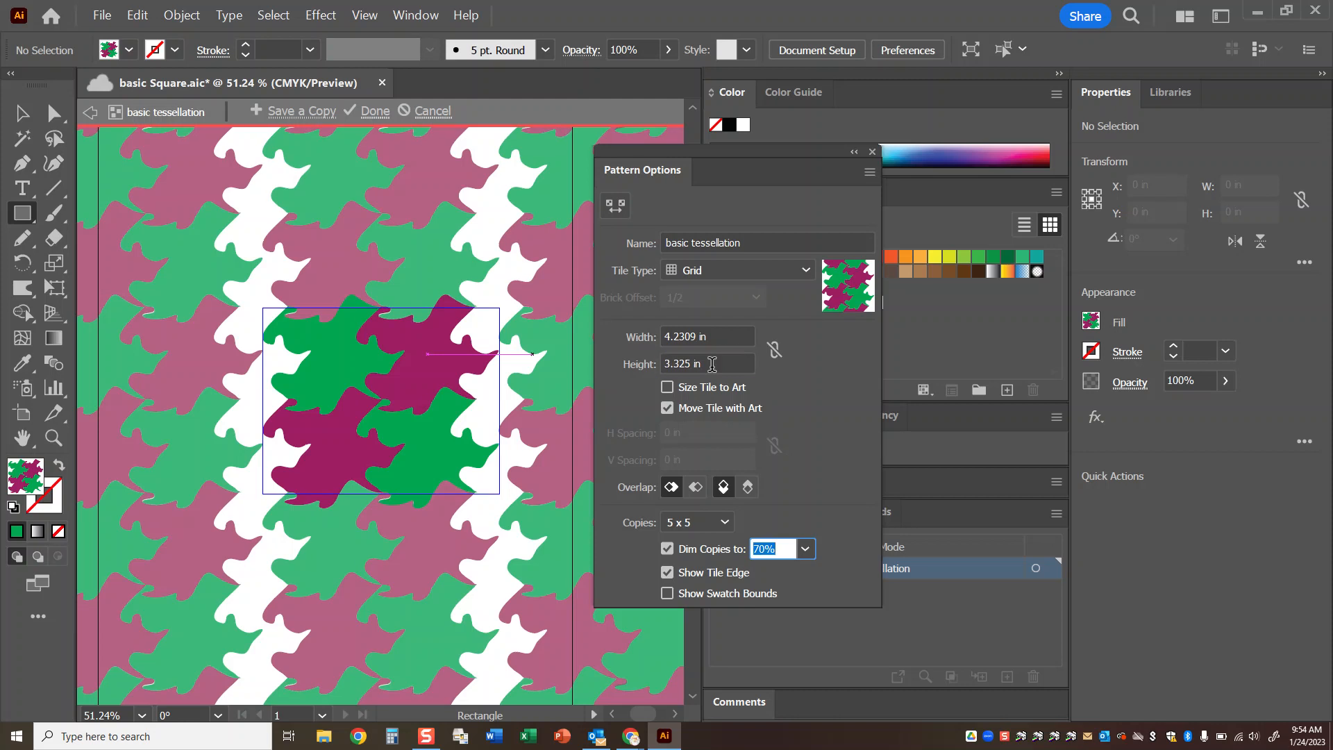
{"action": "left_click", "coordinate": [683, 363]}
{"action": "key", "text": "BackSpace"}
{"action": "type", "text": "4"}
{"action": "key", "text": "Tab"}
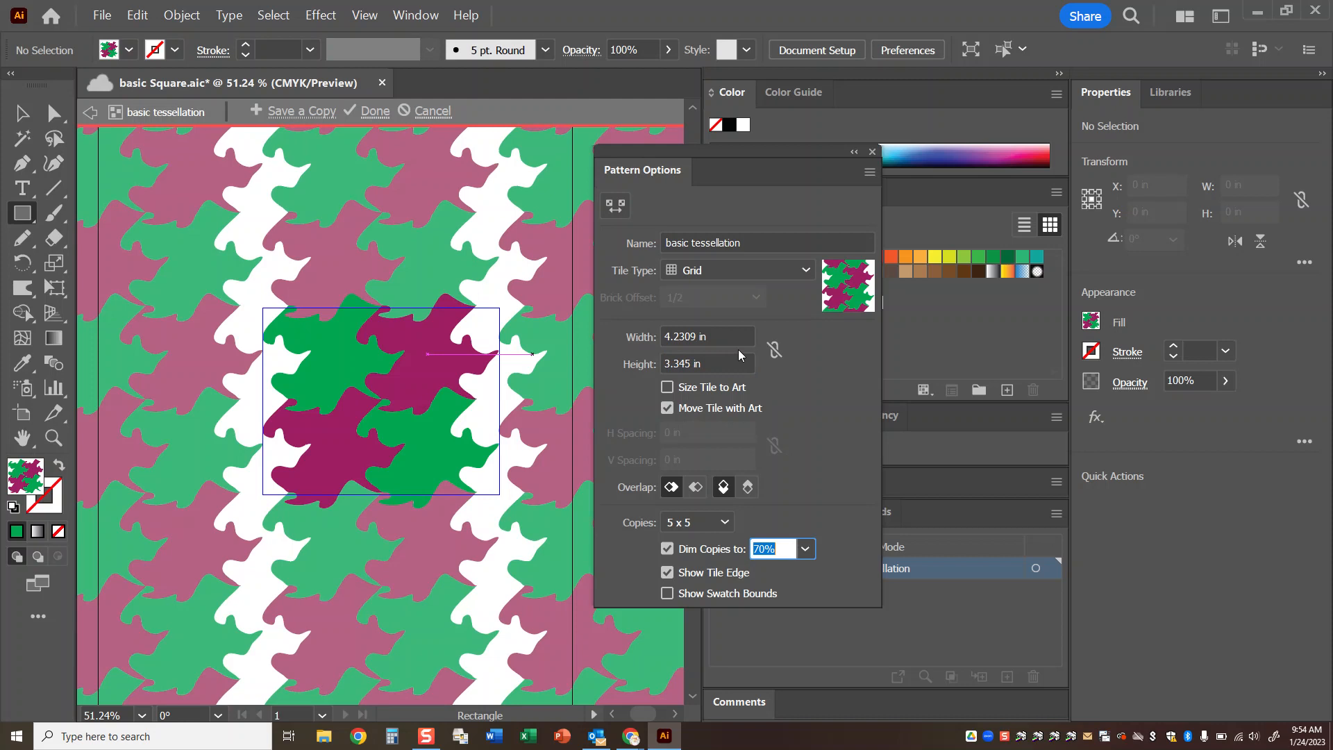
Step: Reduce the pattern tile's width to 3.375 in to narrow the white gaps between columns
{"action": "left_click_drag", "start_coordinate": [710, 337], "coordinate": [610, 339]}
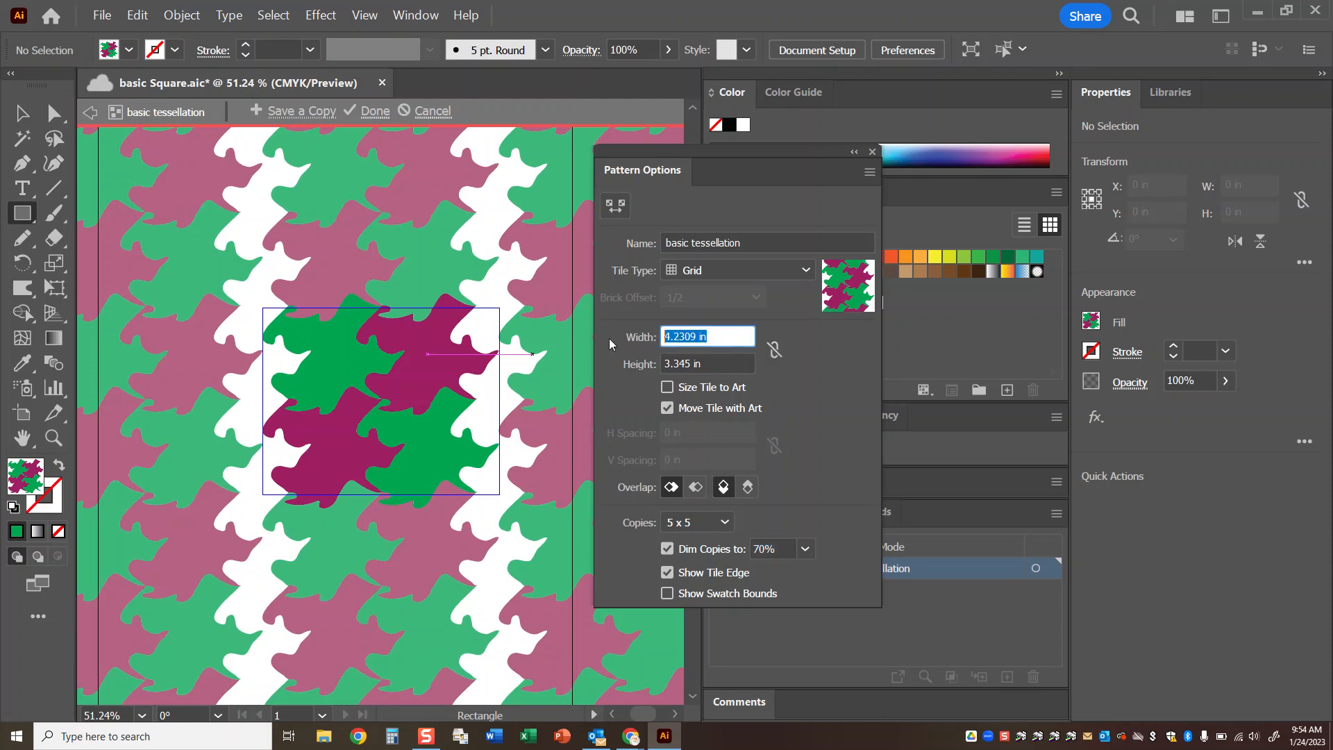
{"action": "type", "text": "3.75"}
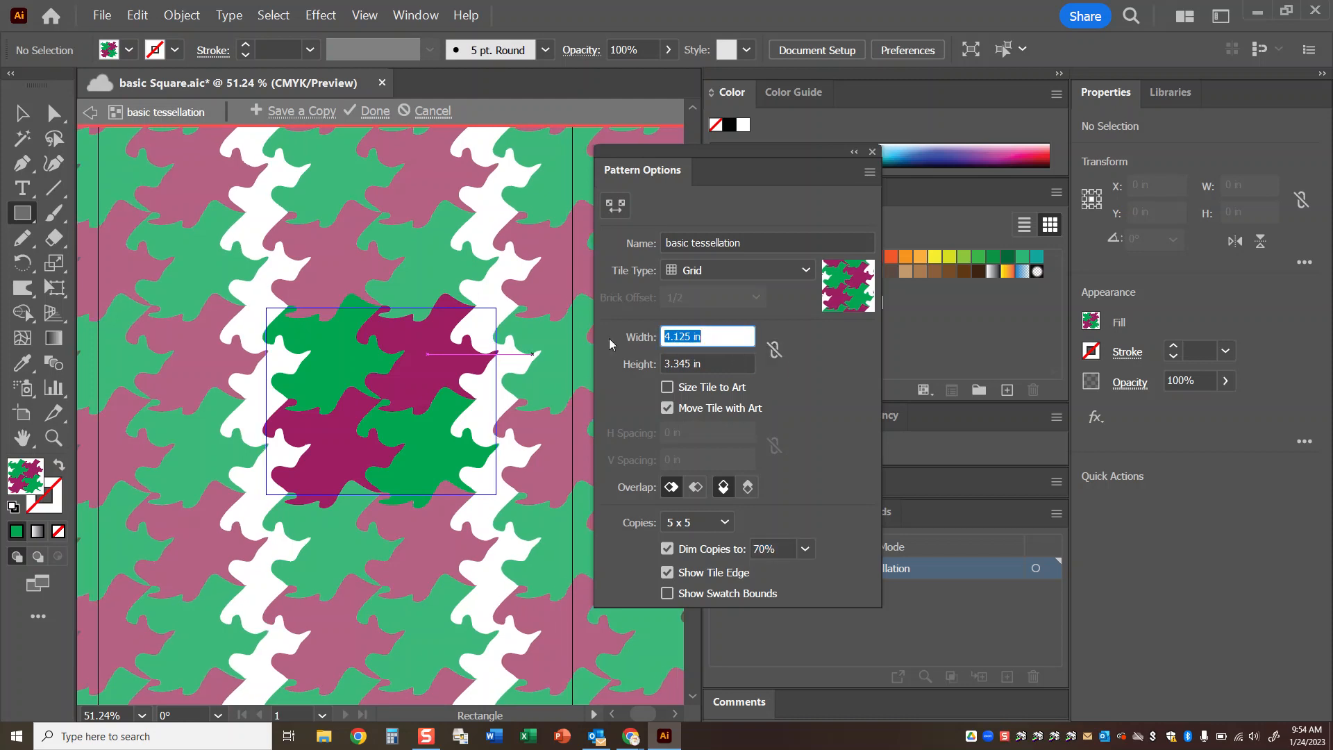
{"action": "key", "text": "Return"}
{"action": "type", "text": "3.375"}
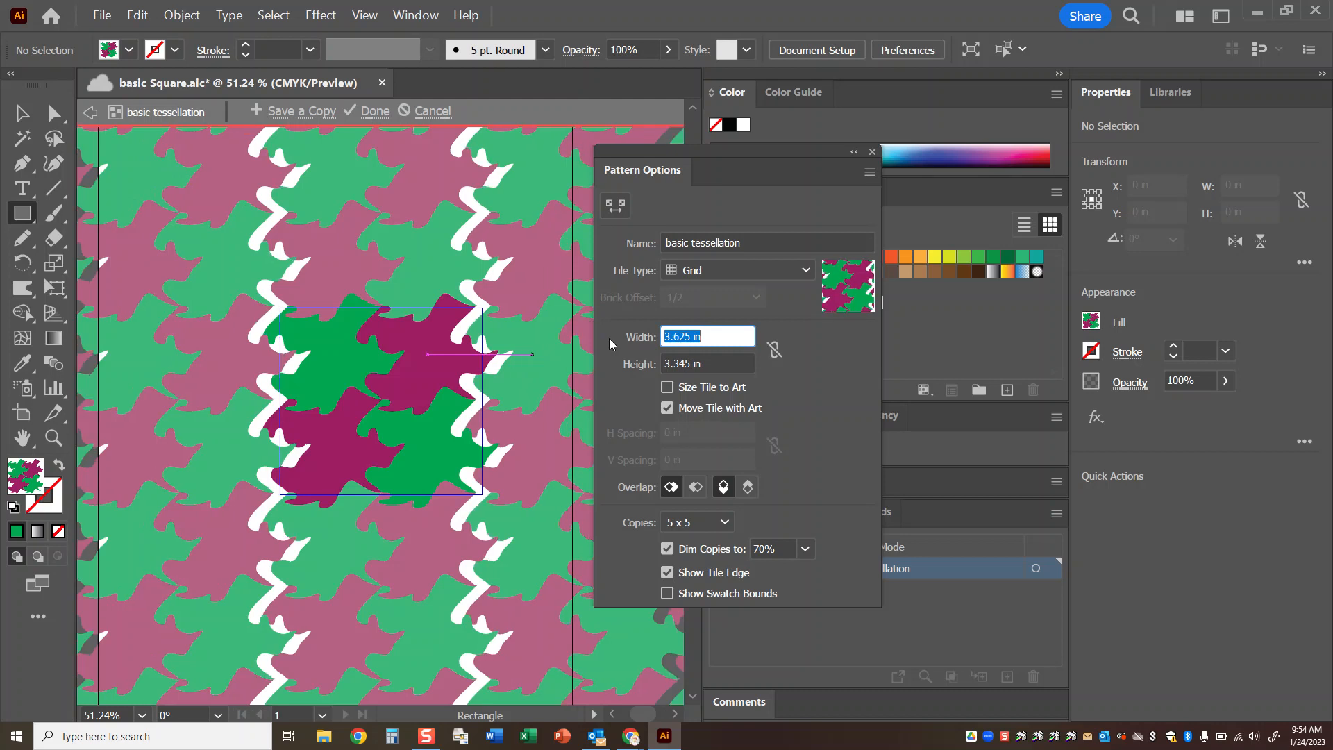
{"action": "key", "text": "Return"}
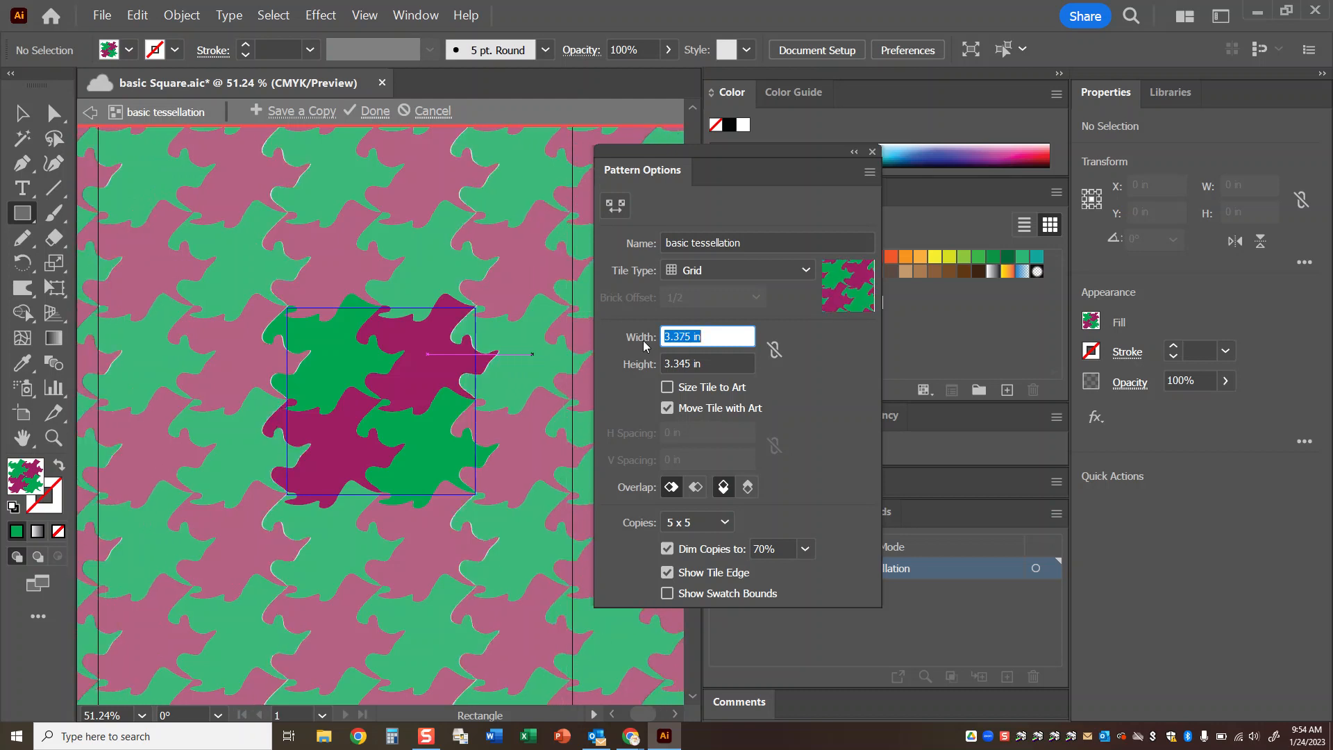
Step: Fine-tune the pattern tile's width through 3.37 in and 3.365 in, ending at 3.36 in
{"action": "left_click", "coordinate": [684, 337]}
{"action": "key", "text": "Delete"}
{"action": "key", "text": "Tab"}
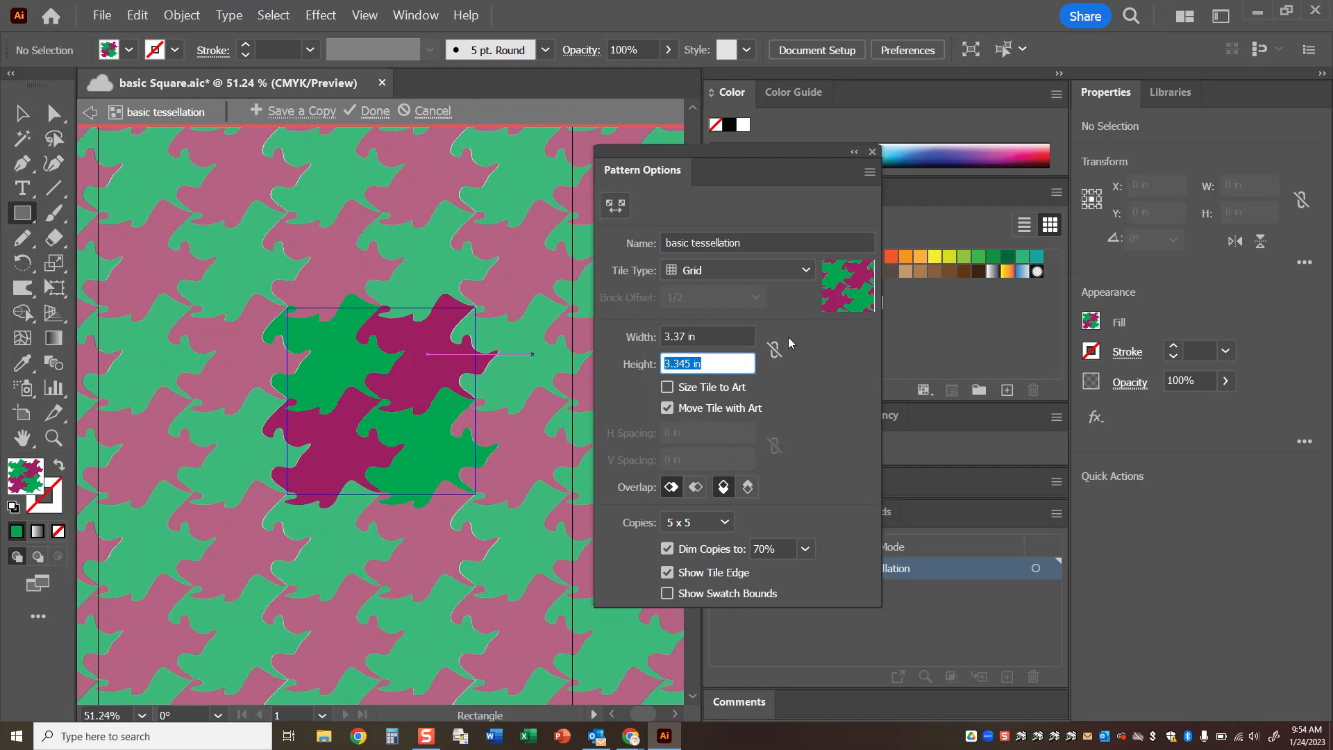
{"action": "left_click", "coordinate": [686, 336]}
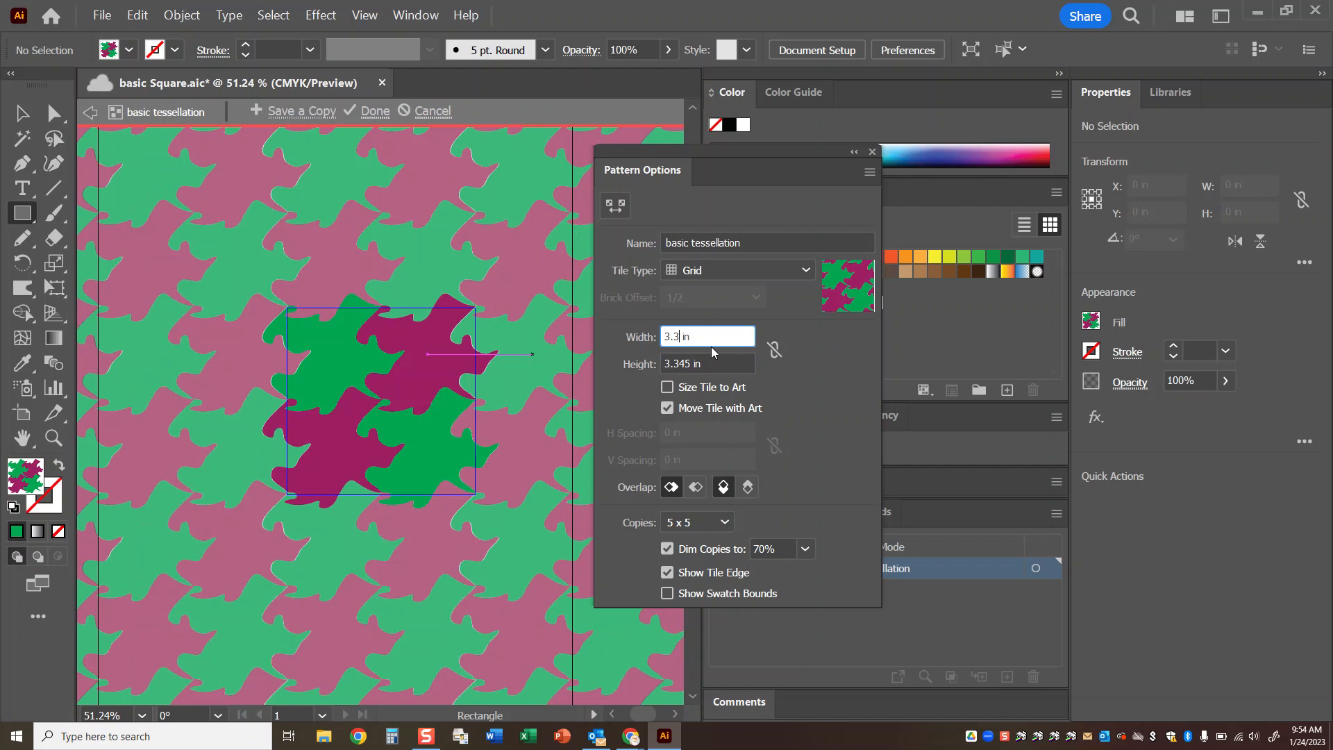
{"action": "type", "text": "65"}
{"action": "key", "text": "Tab"}
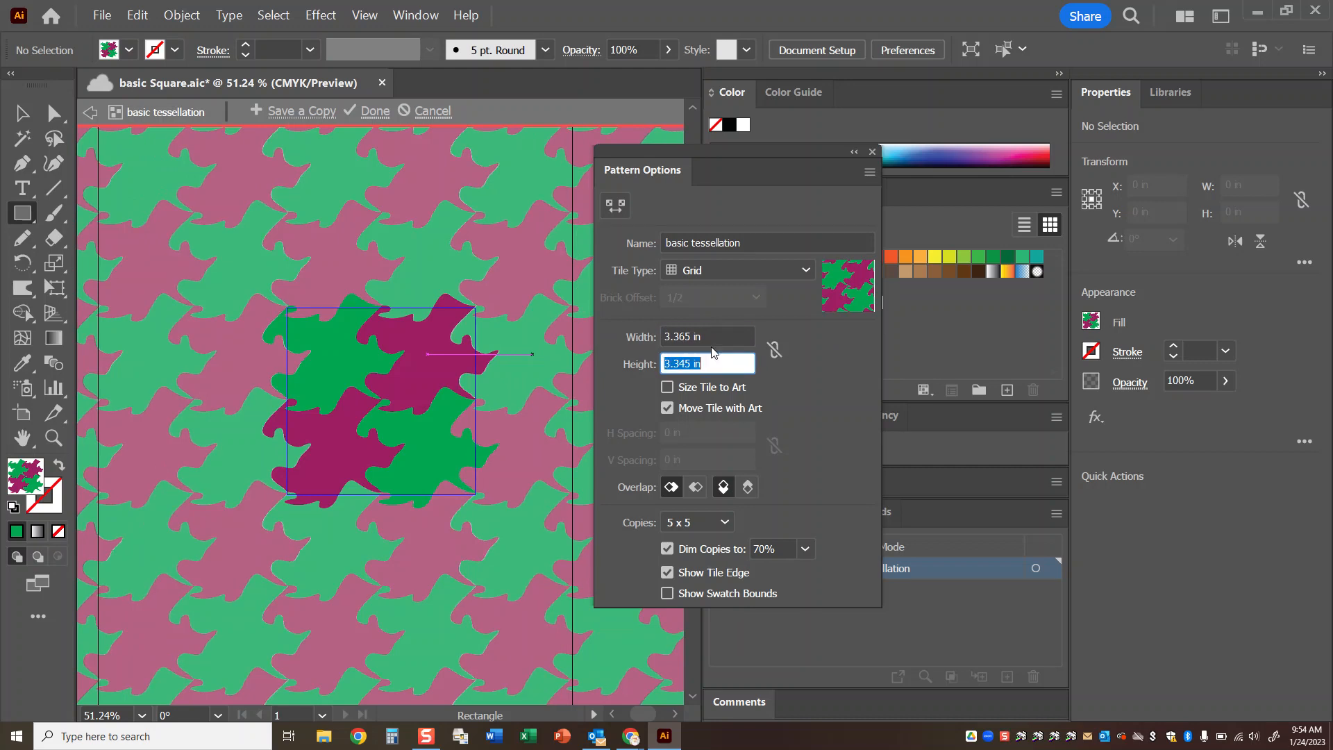
{"action": "left_click", "coordinate": [685, 335]}
{"action": "key", "text": "Delete"}
{"action": "key", "text": "Tab"}
Step: Save a copy of the edited pattern under the name "no gaps basic square"
{"action": "left_click_drag", "start_coordinate": [704, 152], "coordinate": [652, 328]}
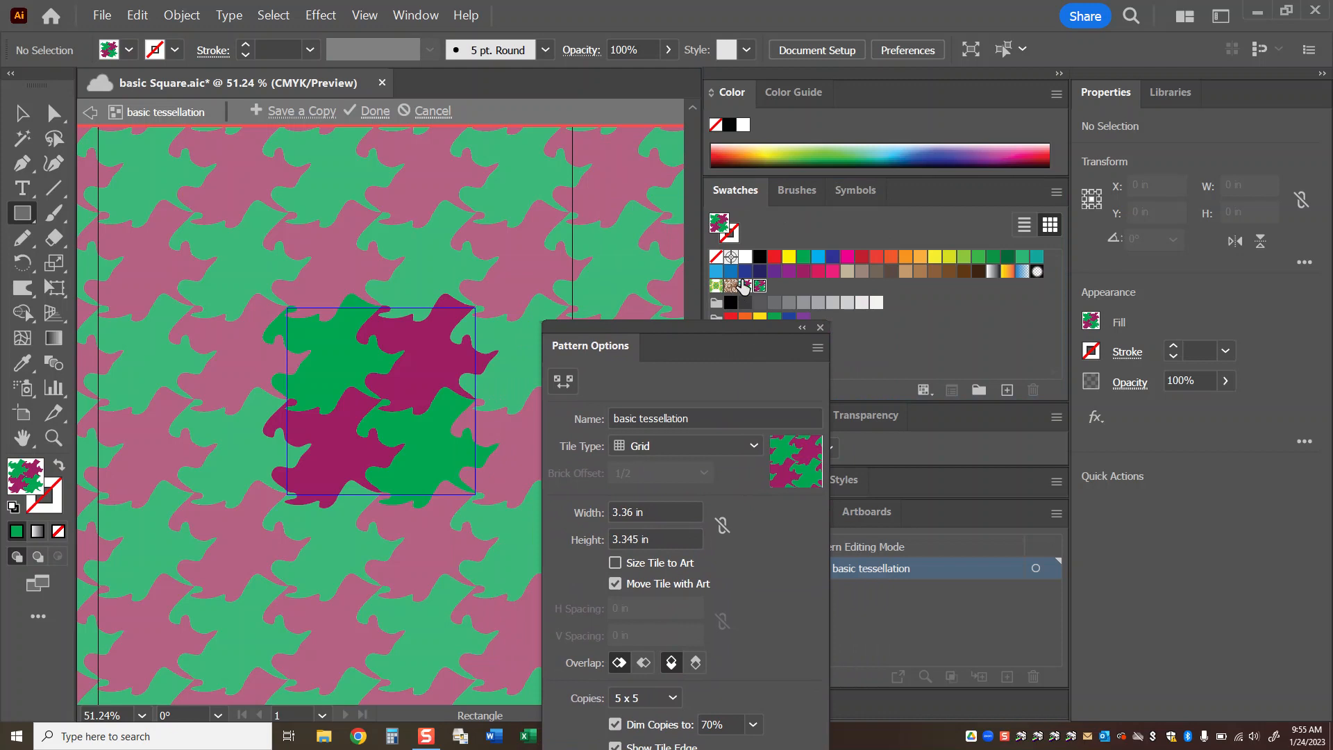
{"action": "left_click", "coordinate": [300, 112]}
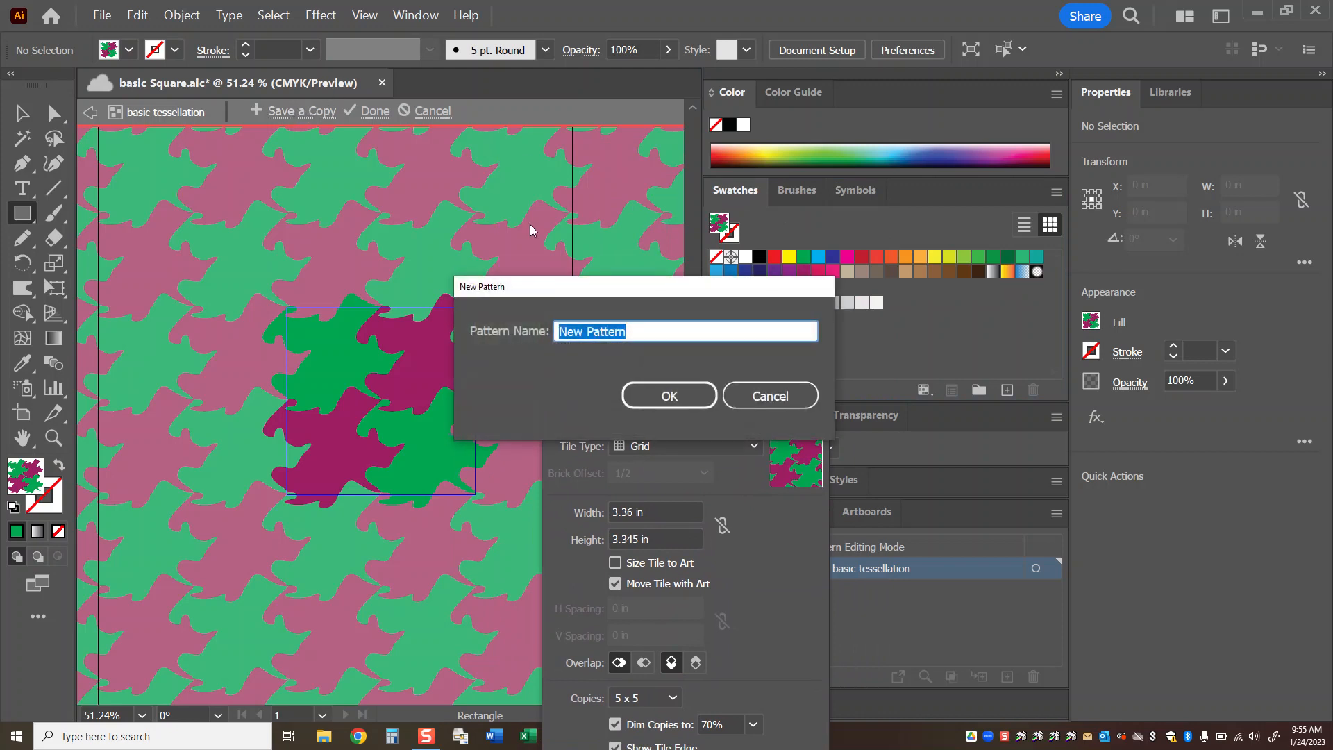
{"action": "type", "text": "no gaps basic square"}
{"action": "key", "text": "Return"}
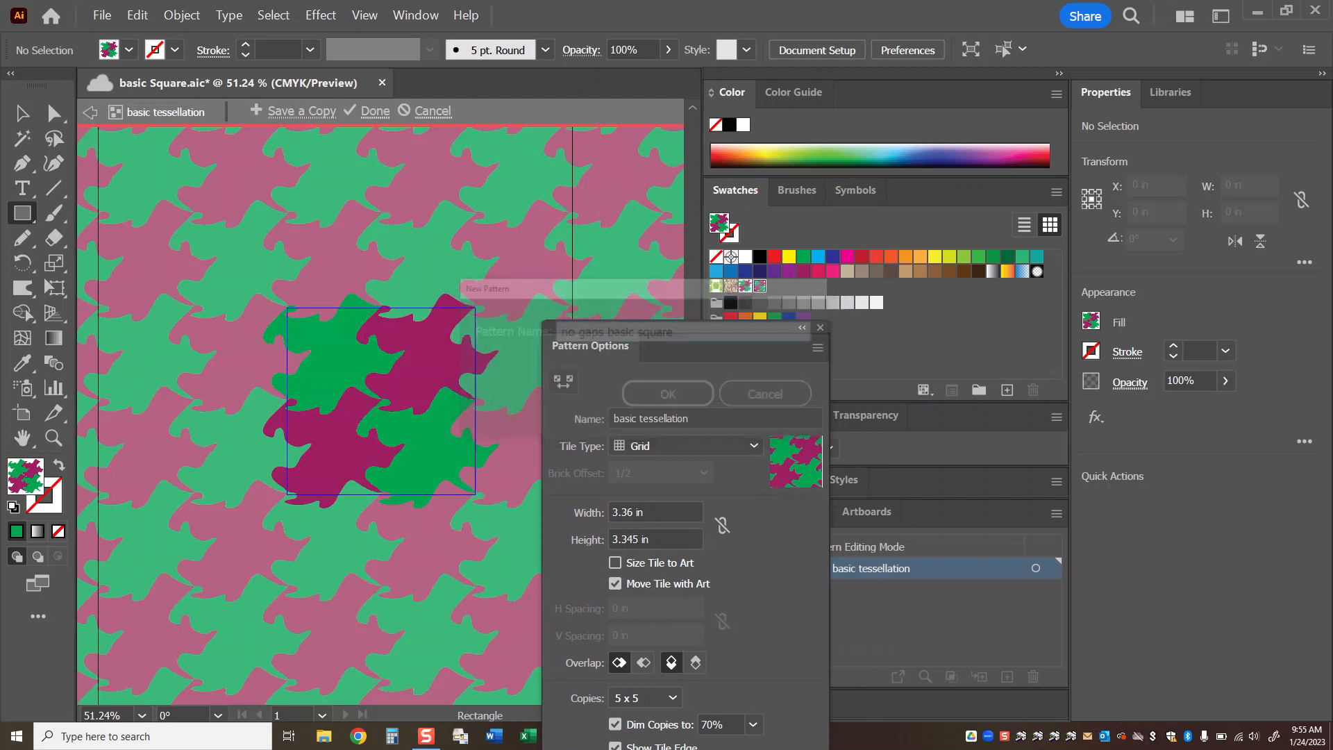
Step: Recolor the pattern tile's upper-left shape orange-red and its upper-right shape dark red
{"action": "left_click", "coordinate": [866, 406]}
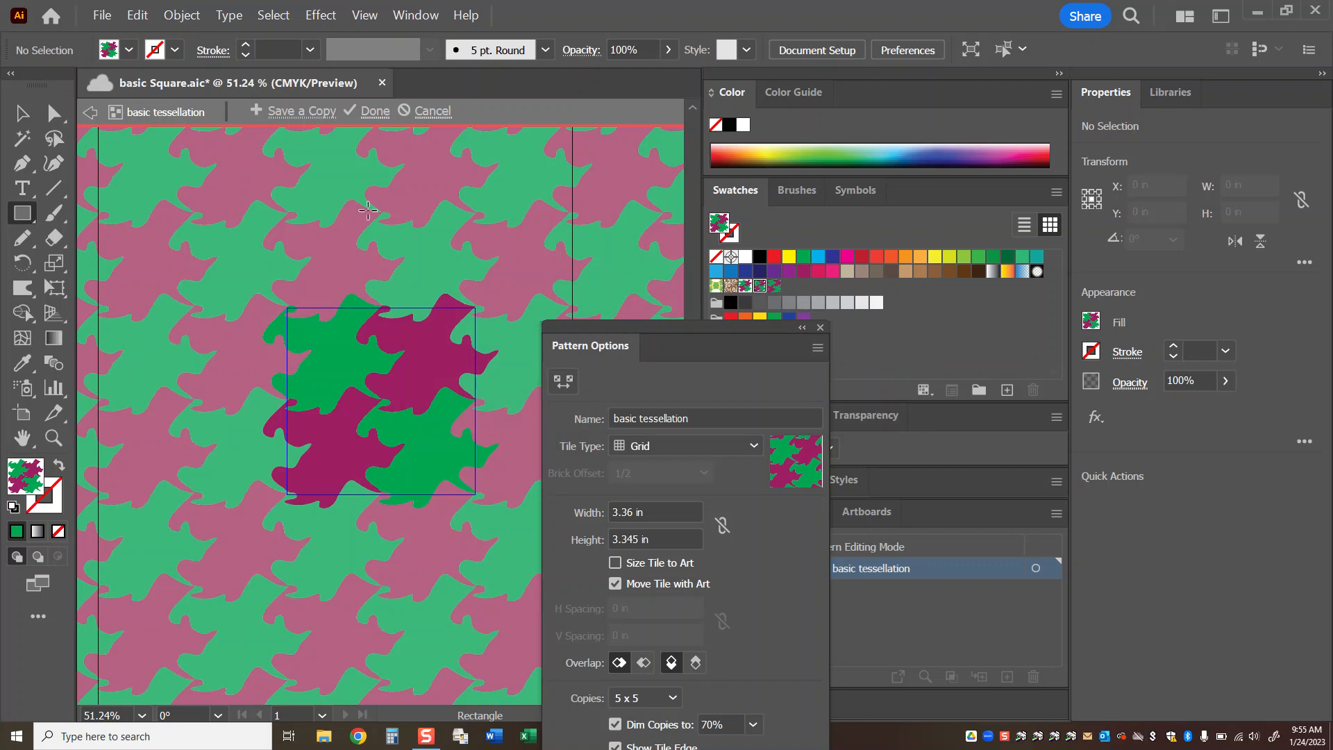
{"action": "left_click", "coordinate": [28, 112]}
{"action": "left_click", "coordinate": [322, 339]}
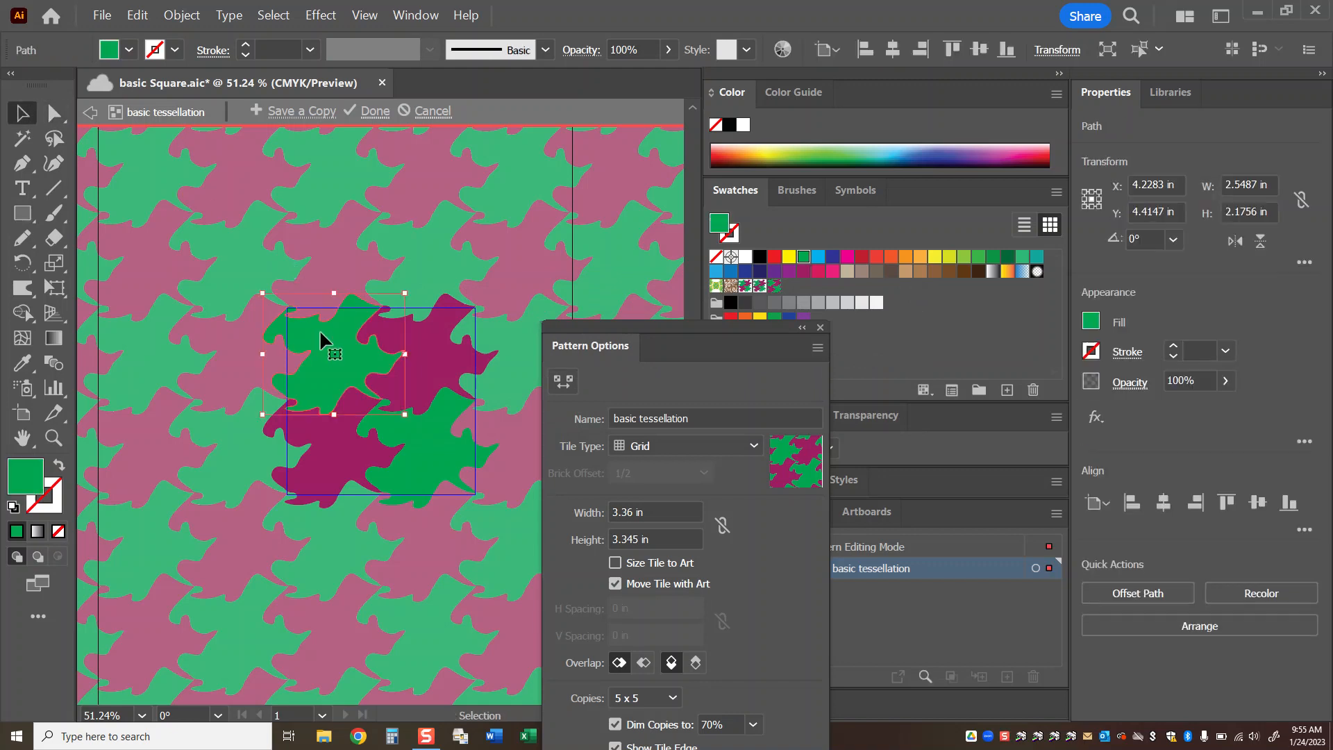
{"action": "left_click", "coordinate": [892, 259]}
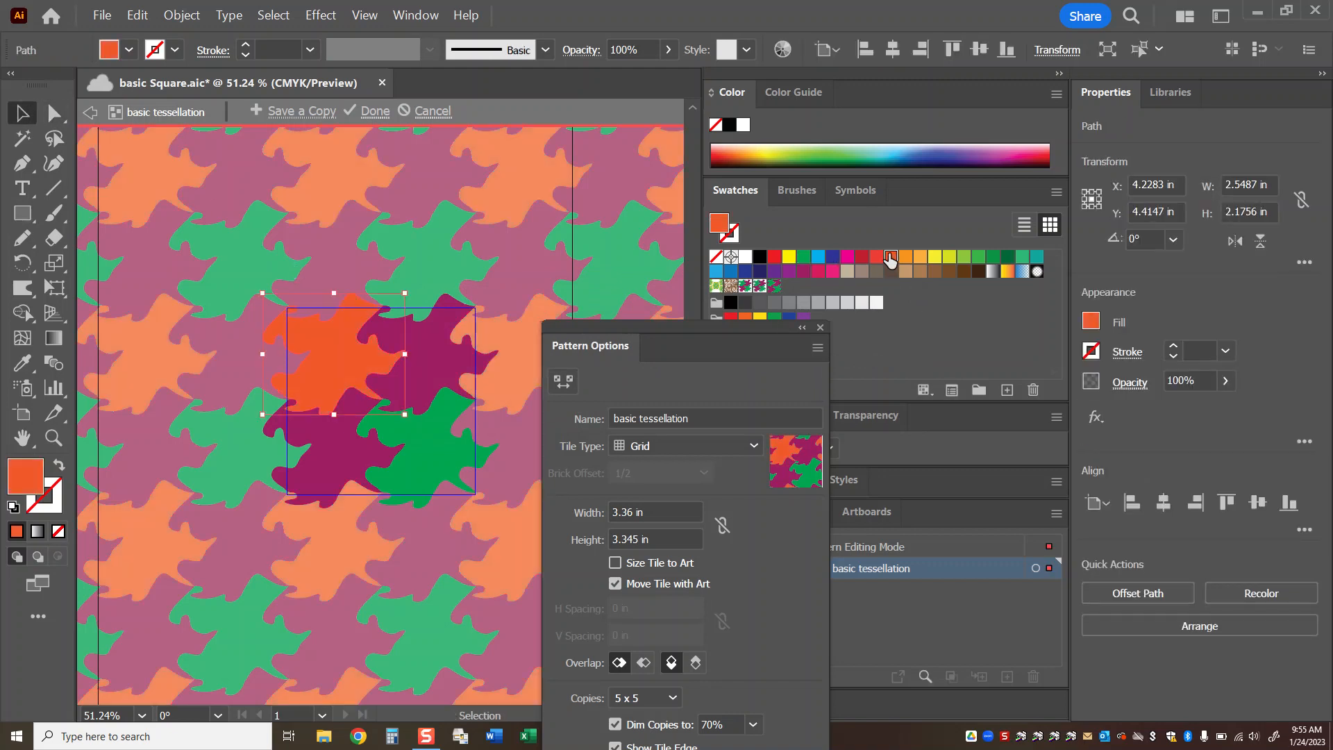
{"action": "left_click", "coordinate": [421, 356]}
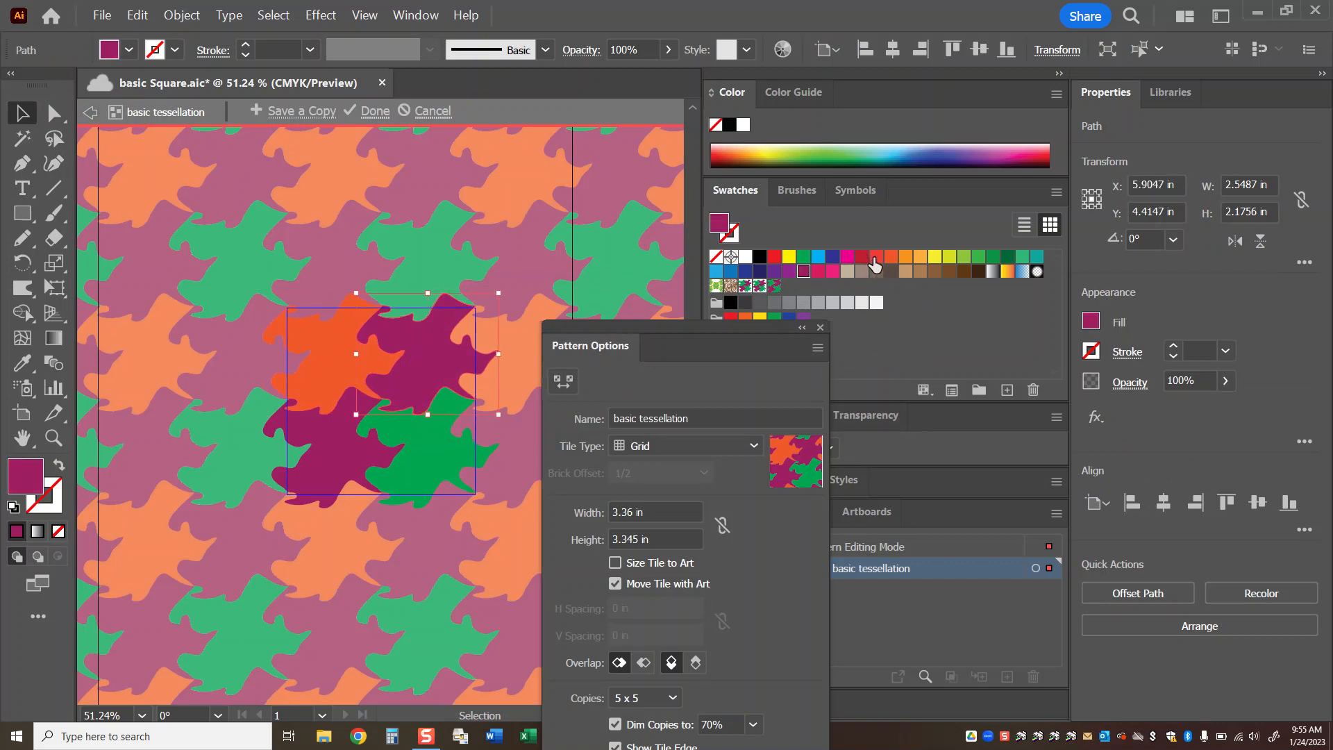
{"action": "left_click", "coordinate": [875, 257]}
{"action": "left_click", "coordinate": [861, 256]}
Step: Fill the tile's lower-right shape with orange and, after trying yellow-green and light orange, its lower-left shape with tan
{"action": "left_click", "coordinate": [437, 441]}
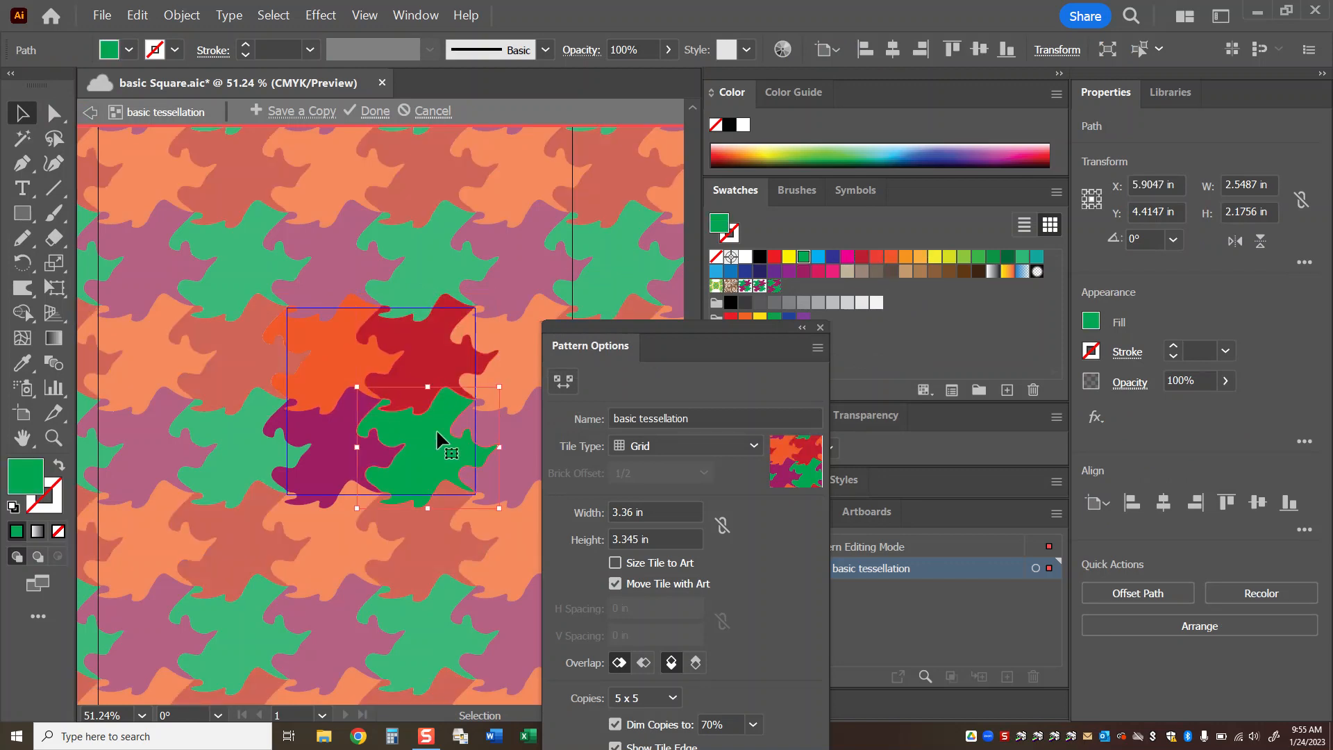
{"action": "left_click", "coordinate": [905, 256]}
{"action": "left_click", "coordinate": [299, 436]}
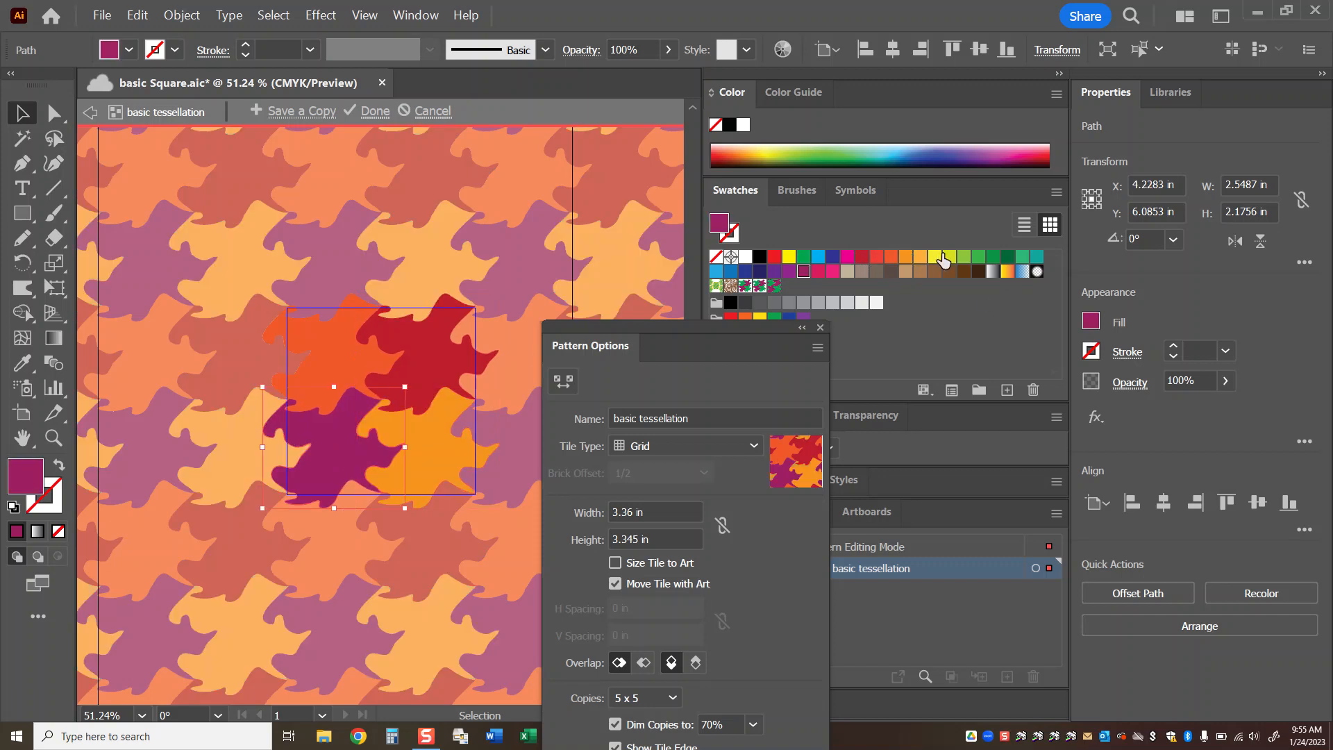
{"action": "left_click", "coordinate": [948, 258]}
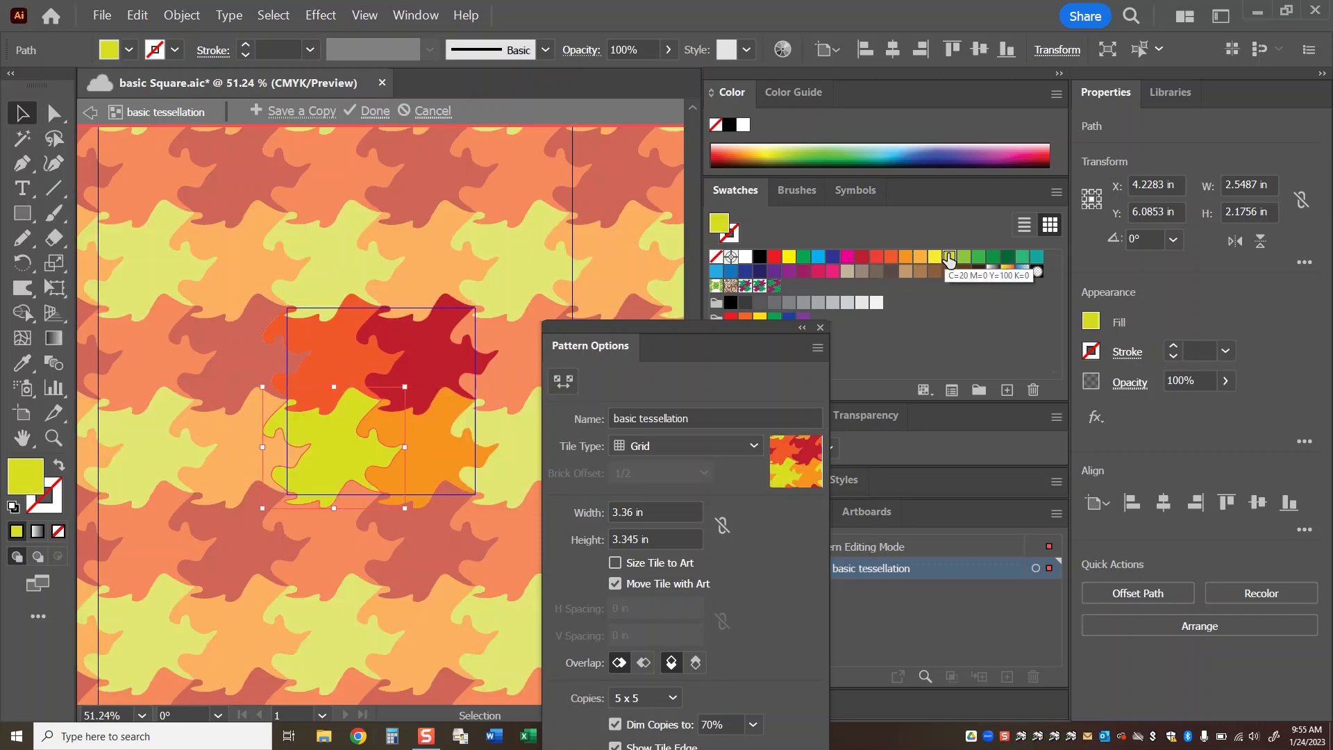
{"action": "left_click", "coordinate": [921, 258]}
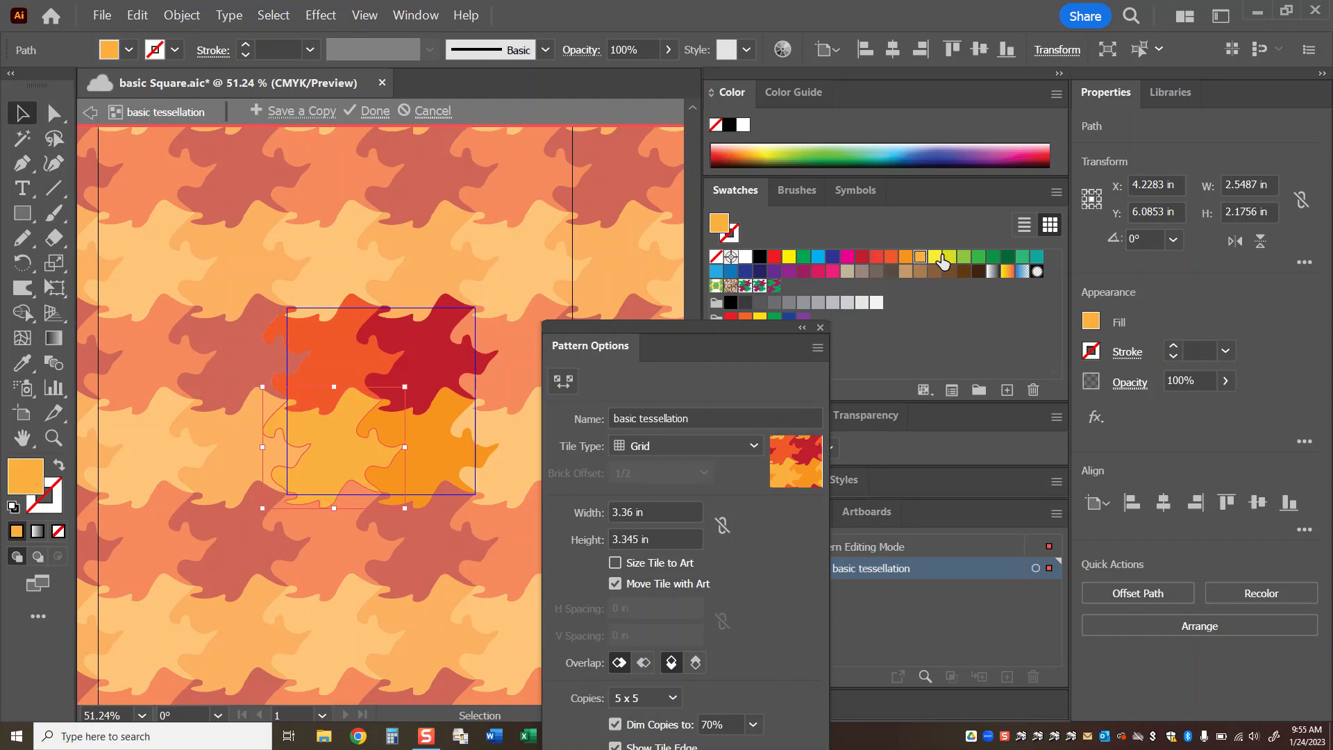
{"action": "left_click", "coordinate": [907, 271]}
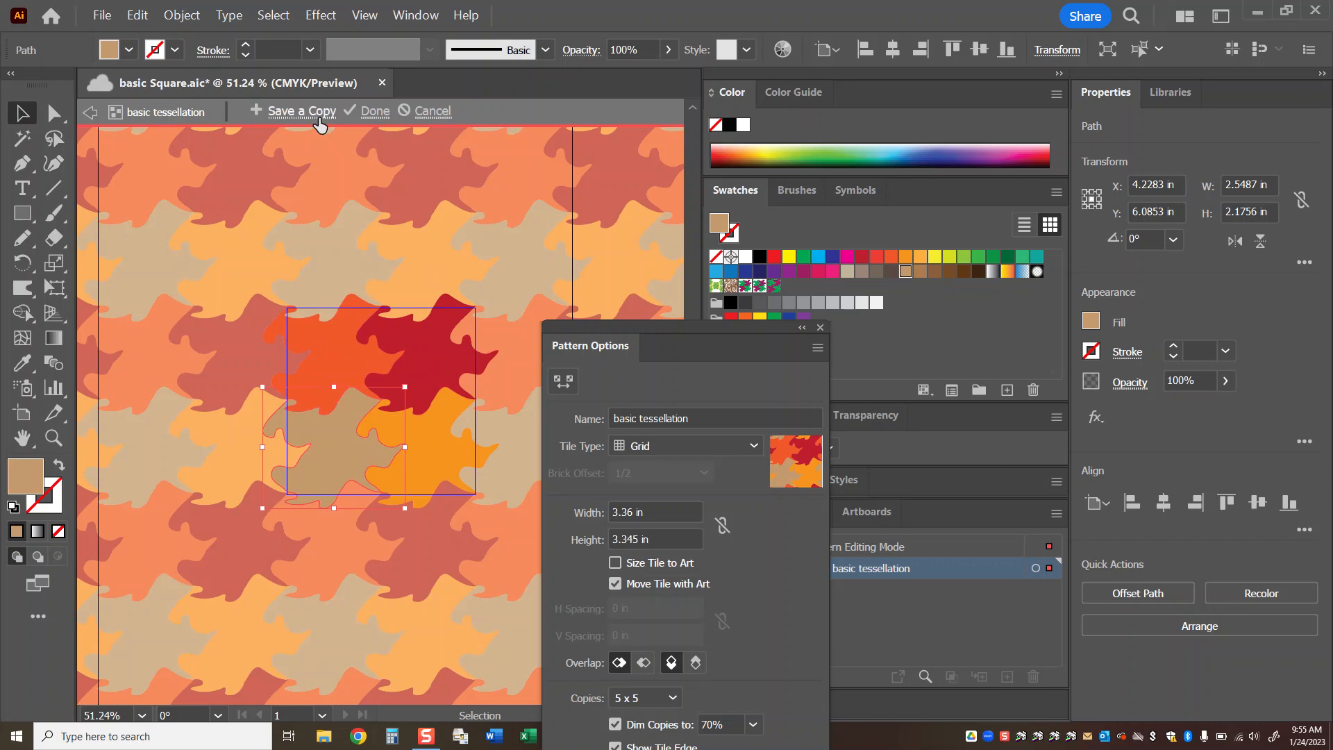
Step: Save a copy of the recolored pattern under the name "oranges no grad"
{"action": "left_click", "coordinate": [304, 113]}
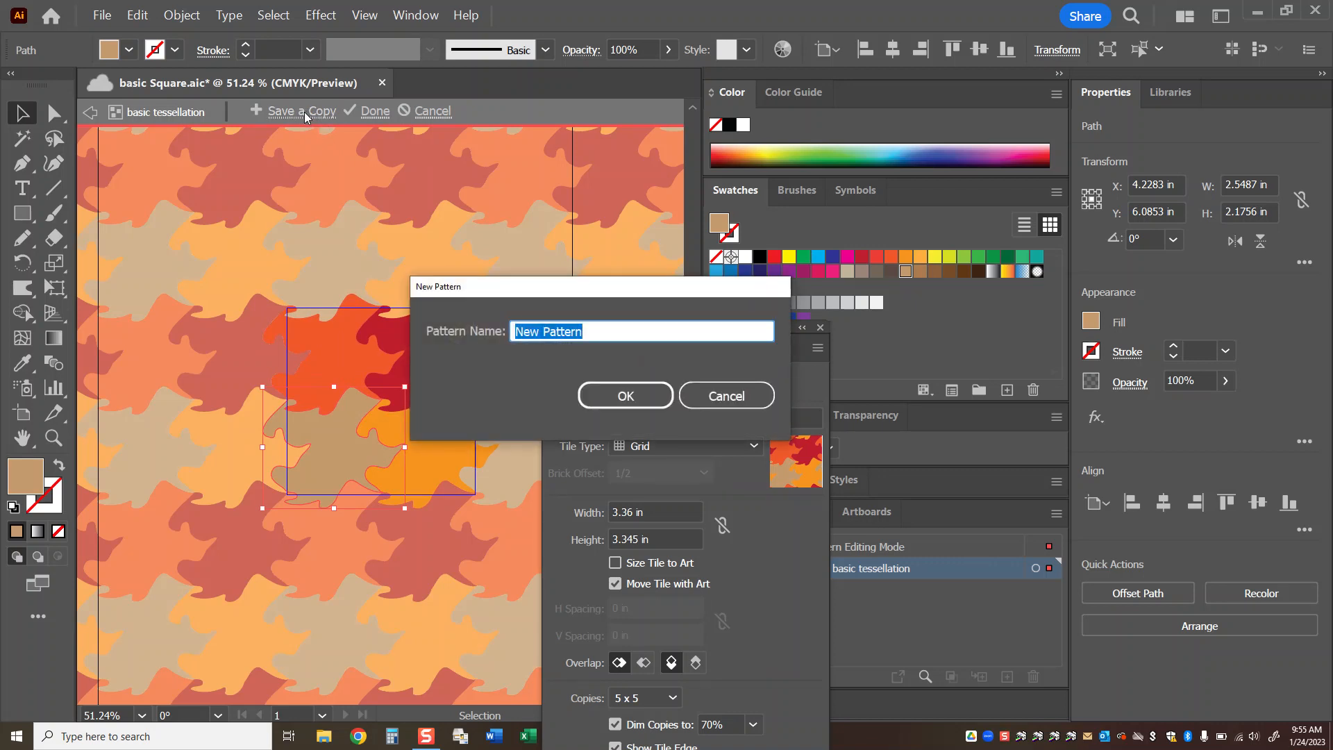
{"action": "type", "text": "oranges no"}
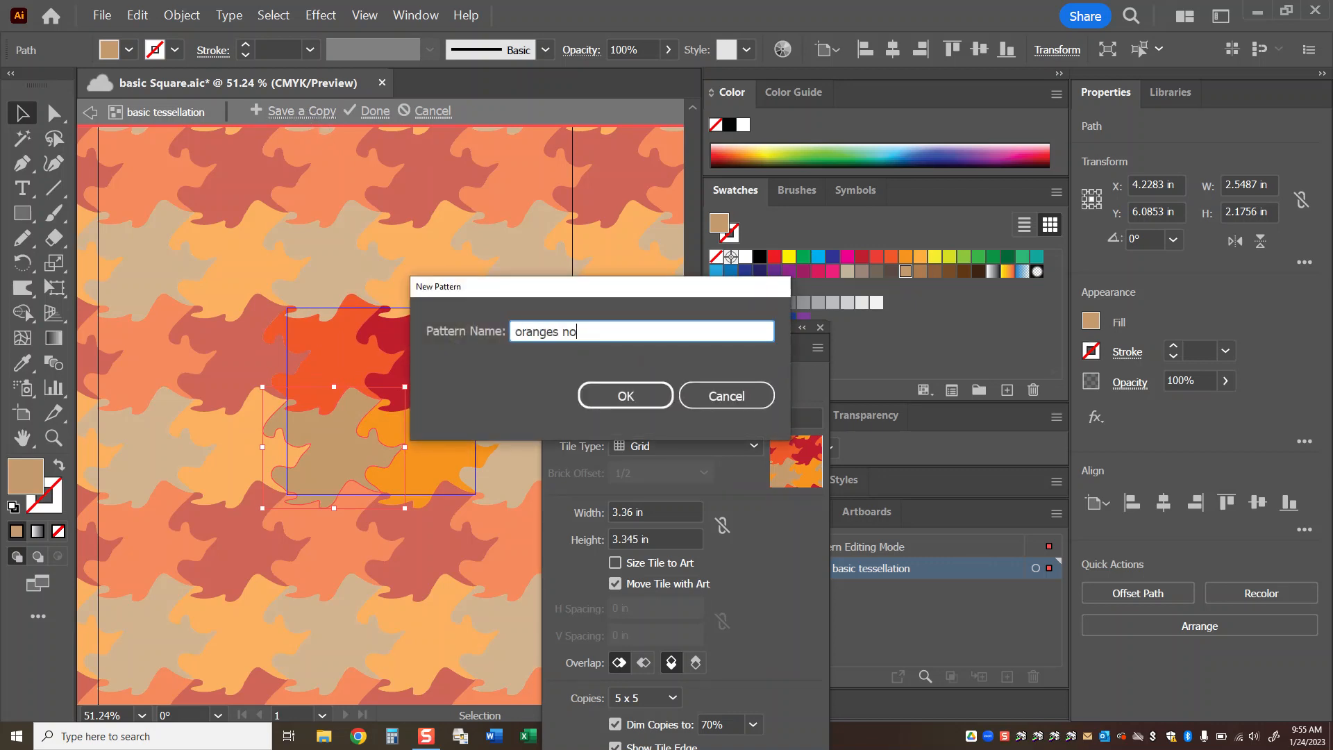
{"action": "type", "text": " b"}
{"action": "key", "text": "BackSpace"}
{"action": "type", "text": "grad"}
{"action": "key", "text": "Return"}
{"action": "left_click", "coordinate": [864, 409]}
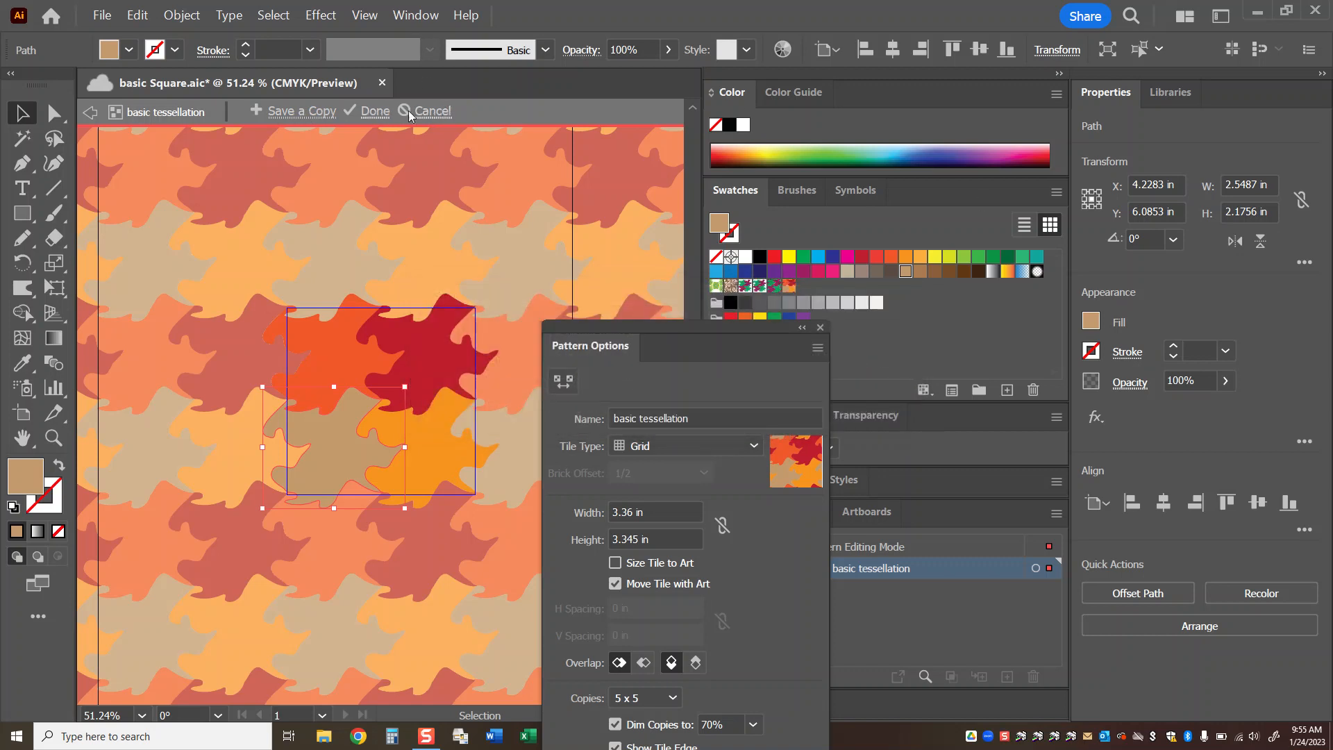
Step: Finish editing the pattern and narrow the pattern-filled rectangle to about a third of the artboard's width
{"action": "left_click", "coordinate": [375, 113]}
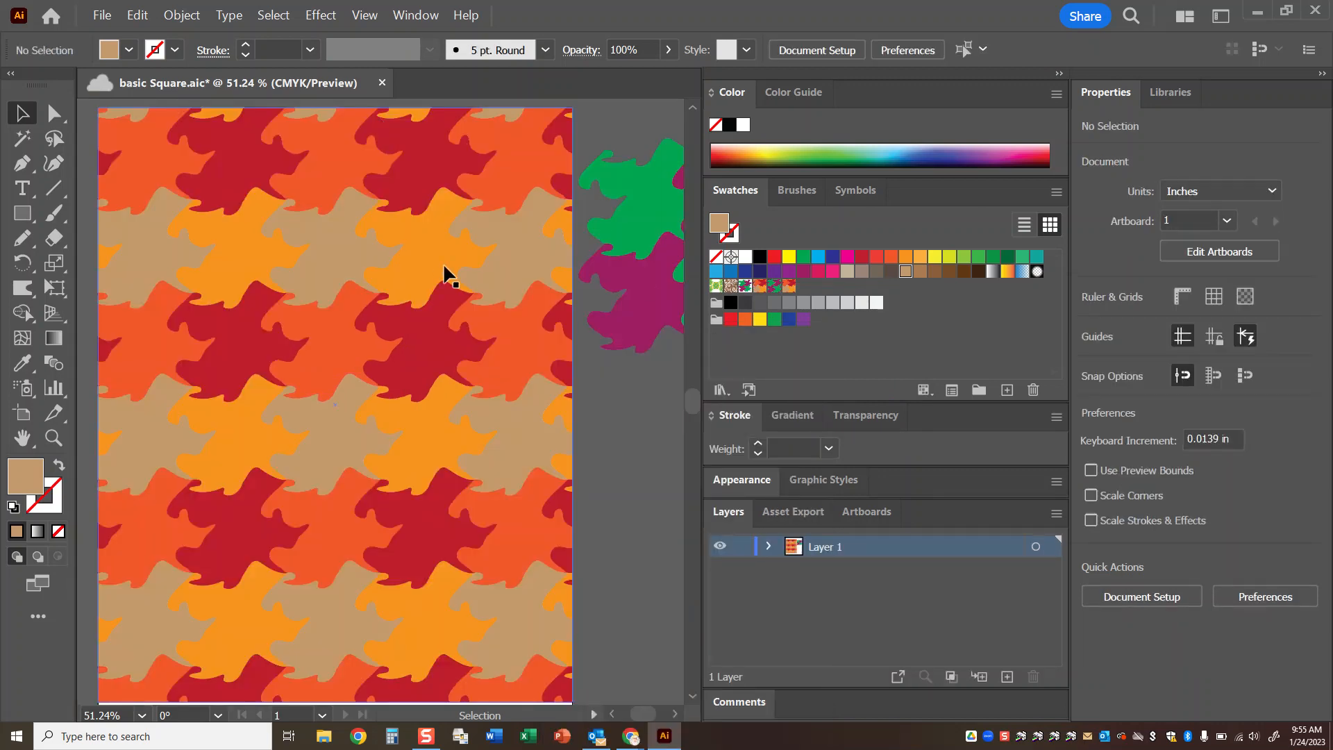
{"action": "left_click", "coordinate": [500, 379]}
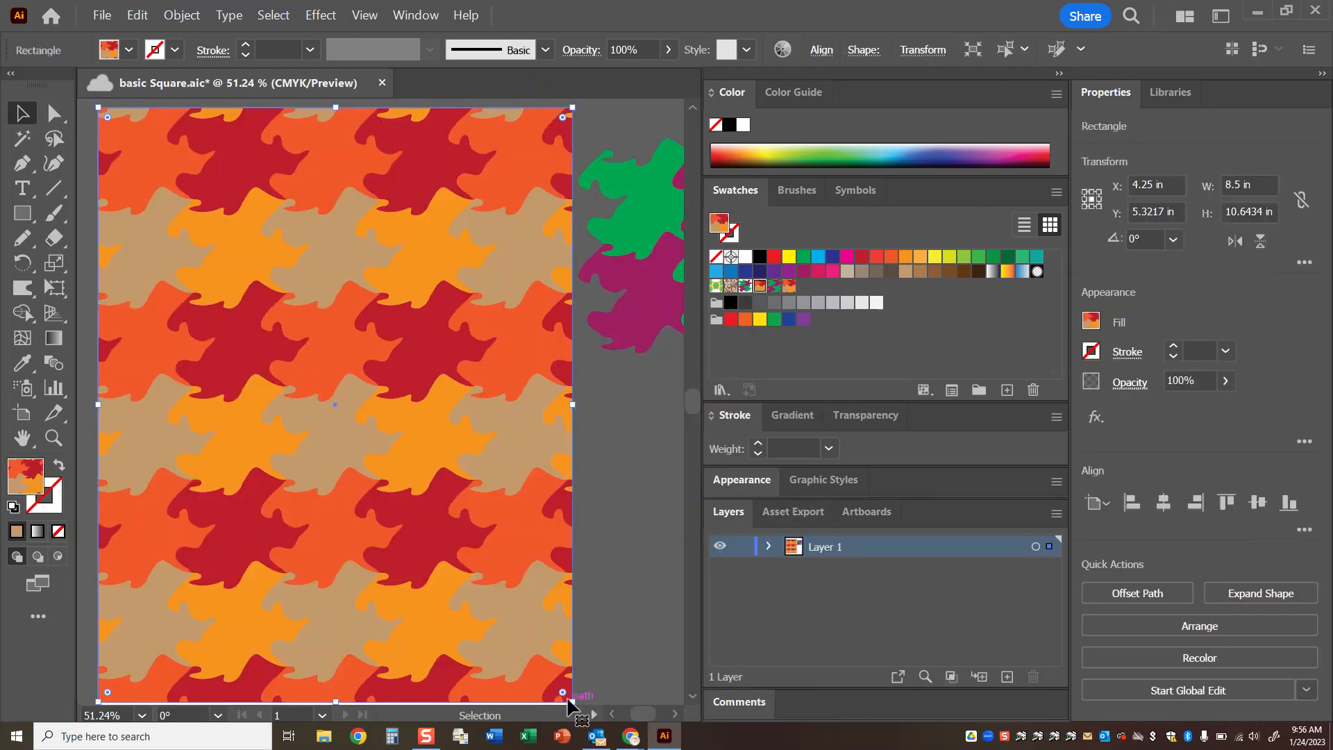
{"action": "left_click_drag", "start_coordinate": [567, 404], "coordinate": [259, 315]}
Step: Draw a circle about 7.37 in across, try the gapless green-and-magenta swatch on it, and fill it with New Pattern Swatch 1
{"action": "left_click_drag", "start_coordinate": [16, 207], "coordinate": [86, 259]}
{"action": "mouse_move", "coordinate": [173, 199]}
{"action": "left_mouse_down"}
{"action": "mouse_move", "coordinate": [366, 491]}
{"action": "mouse_move", "coordinate": [583, 609]}
{"action": "left_mouse_up"}
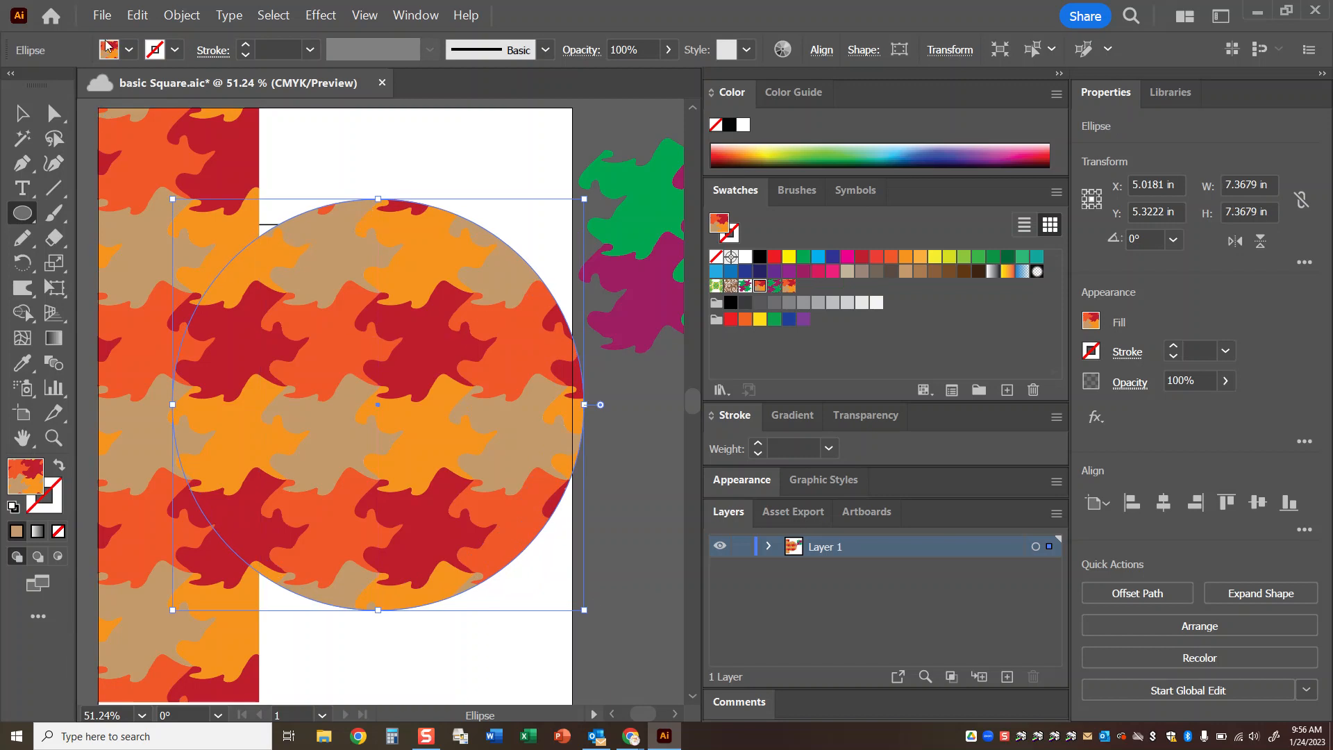
{"action": "left_click", "coordinate": [773, 286]}
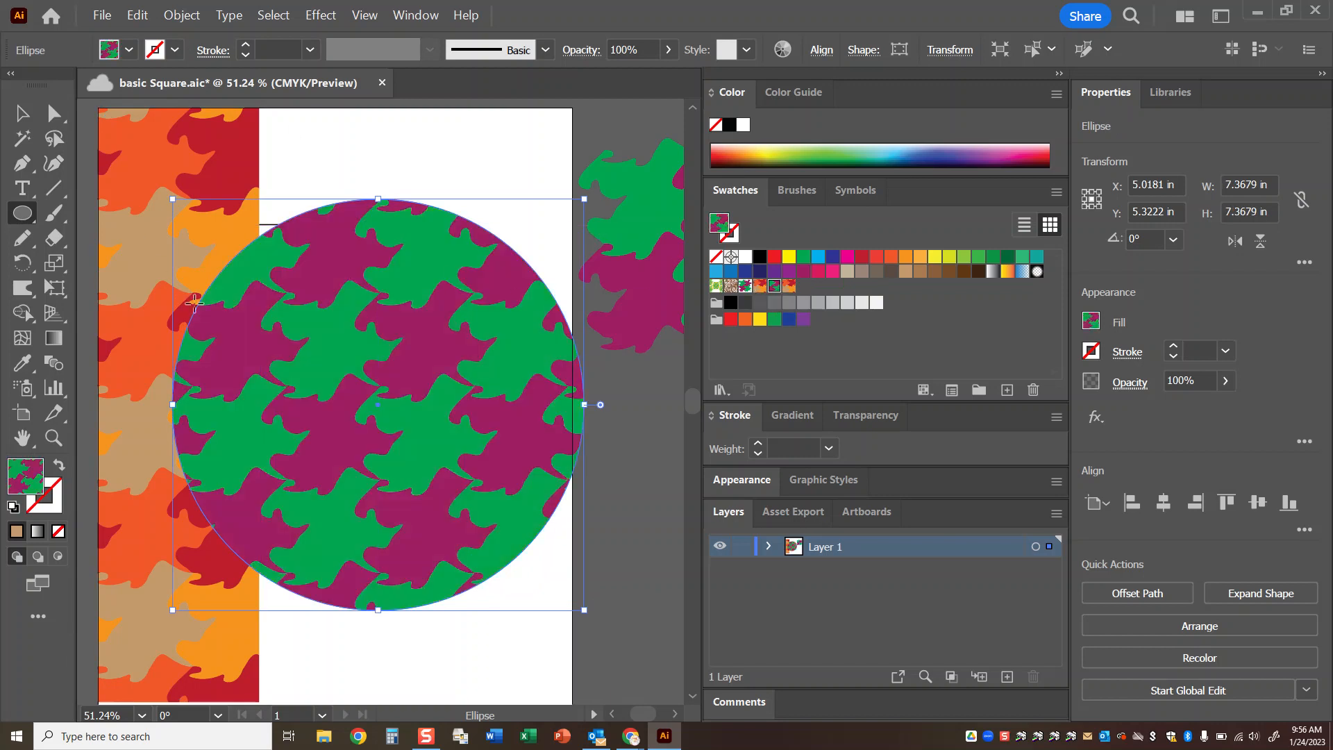
{"action": "left_click", "coordinate": [746, 286]}
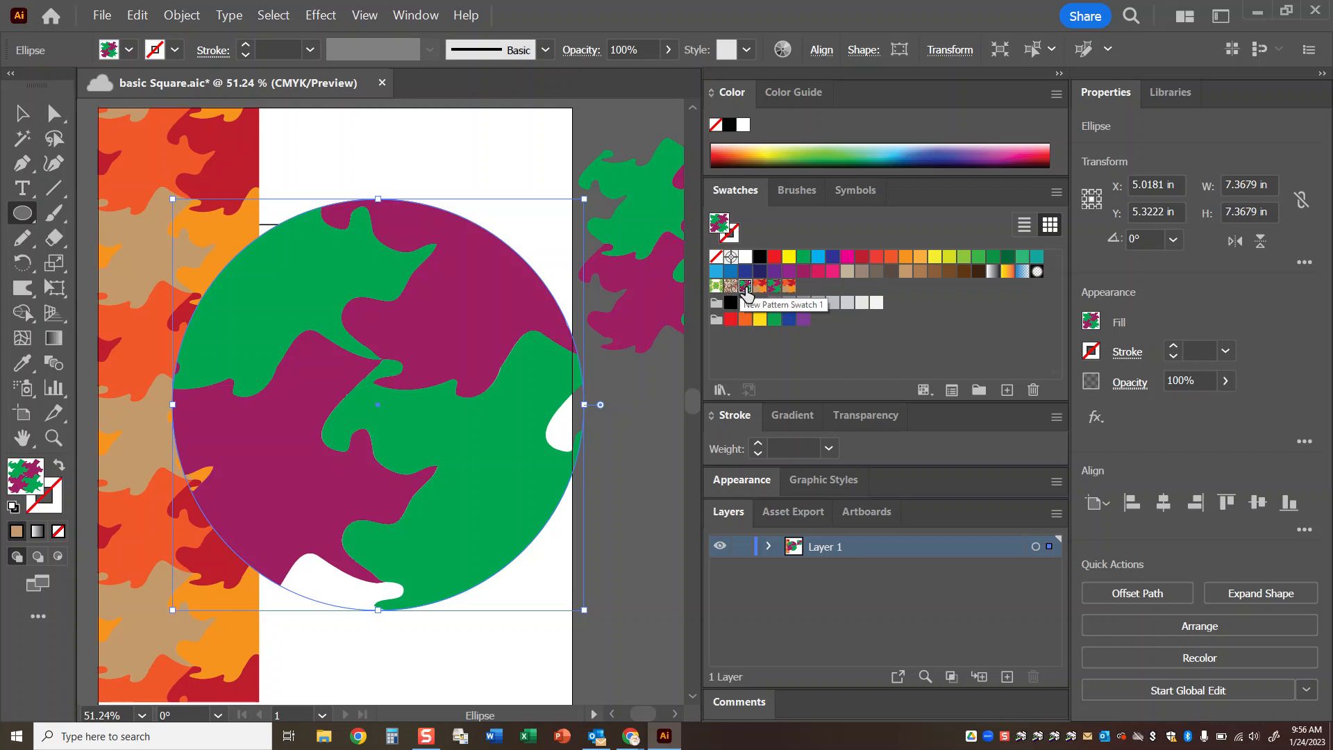
Step: Open New Pattern Swatch 1 for editing and set its tile width to 8 in
{"action": "double_click", "coordinate": [744, 287]}
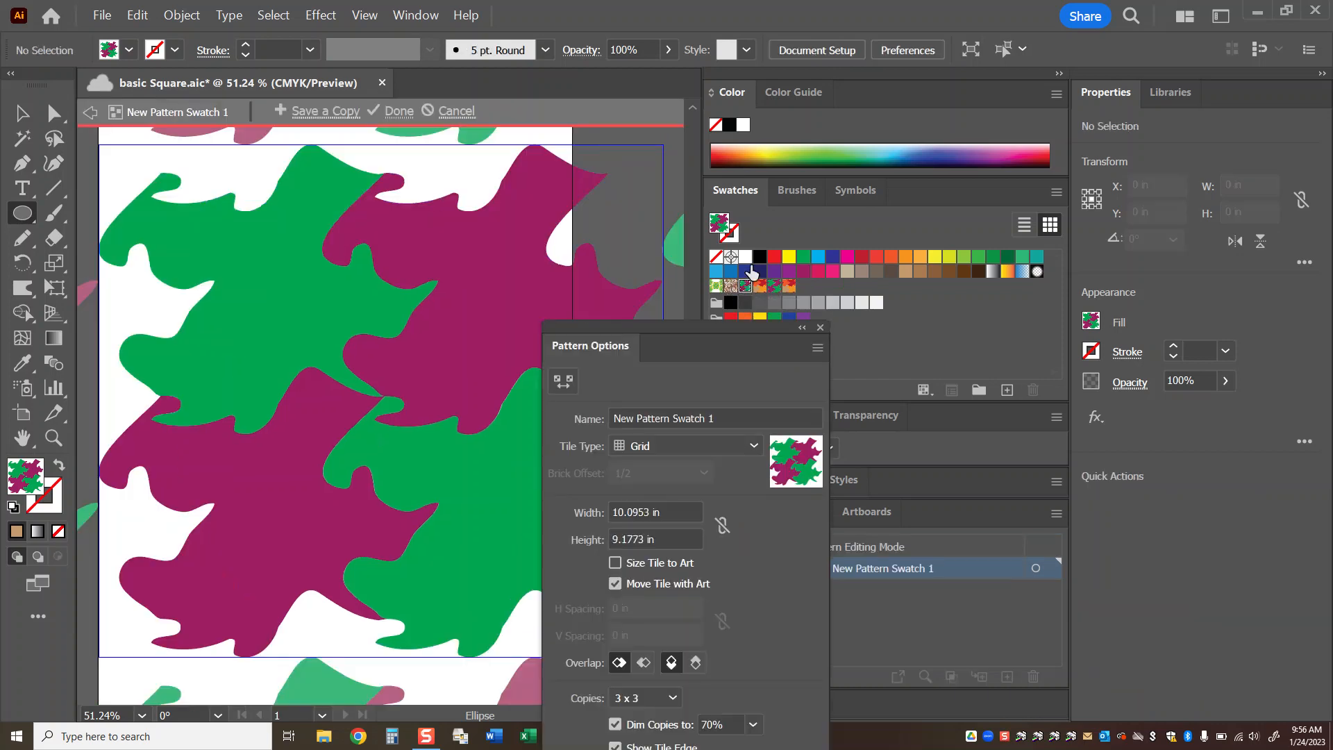
{"action": "left_click_drag", "start_coordinate": [719, 331], "coordinate": [910, 126]}
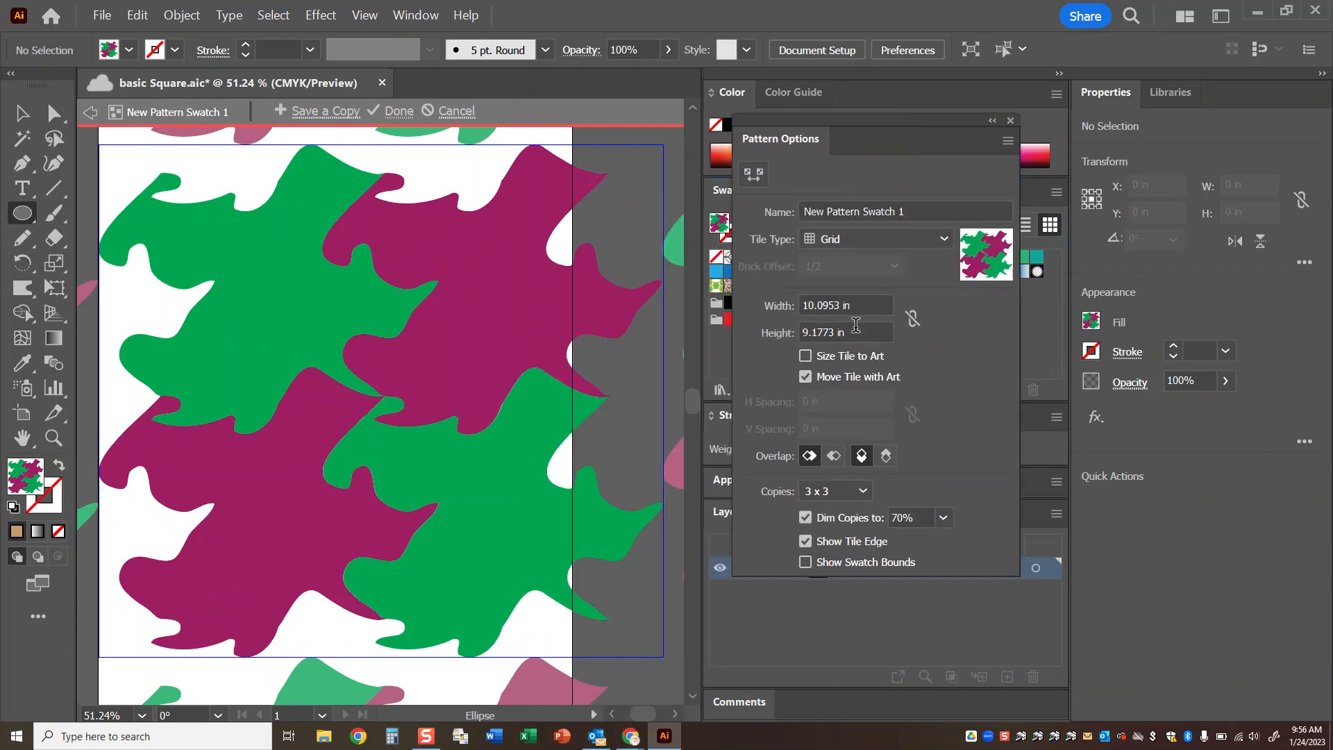
{"action": "left_click", "coordinate": [871, 305]}
{"action": "type", "text": "8"}
{"action": "key", "text": "Return"}
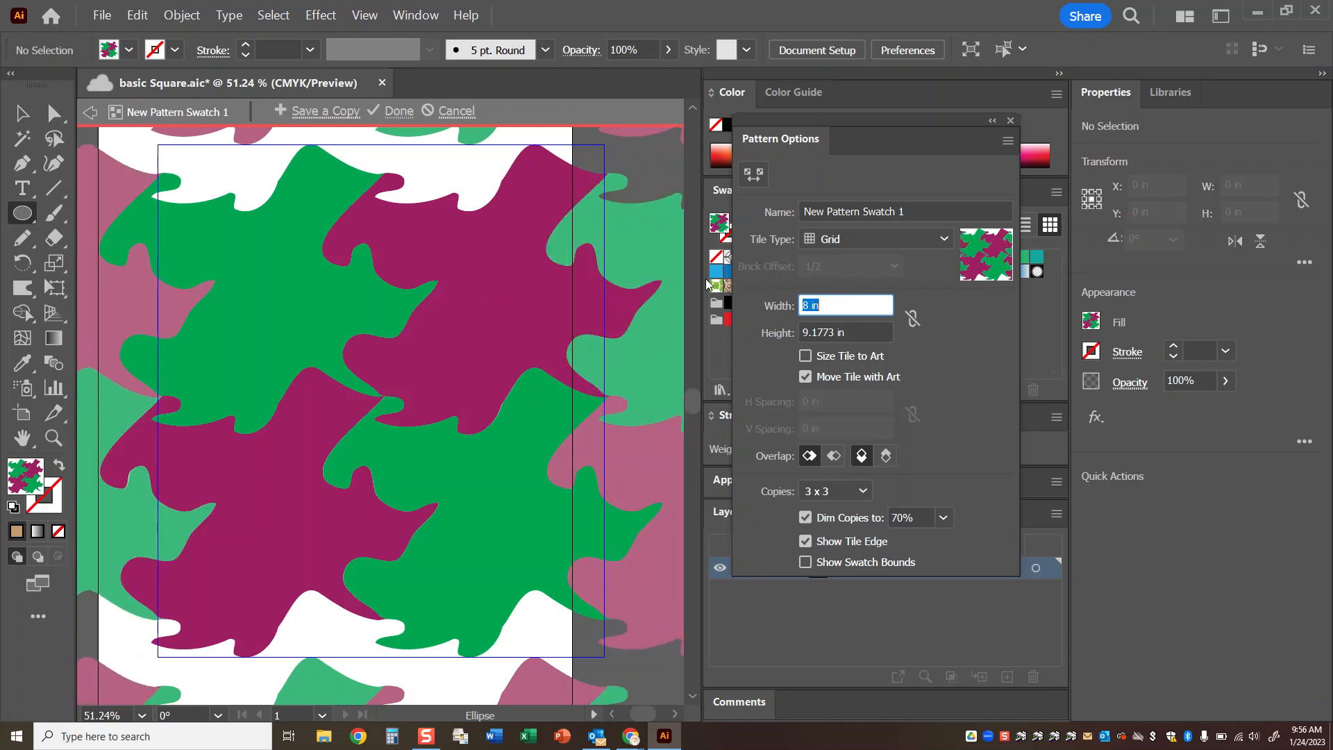
Step: Reduce the tile's height through 9.125 in, 7.625 in and 8 in, ending at 7.95 in
{"action": "key", "text": "Tab"}
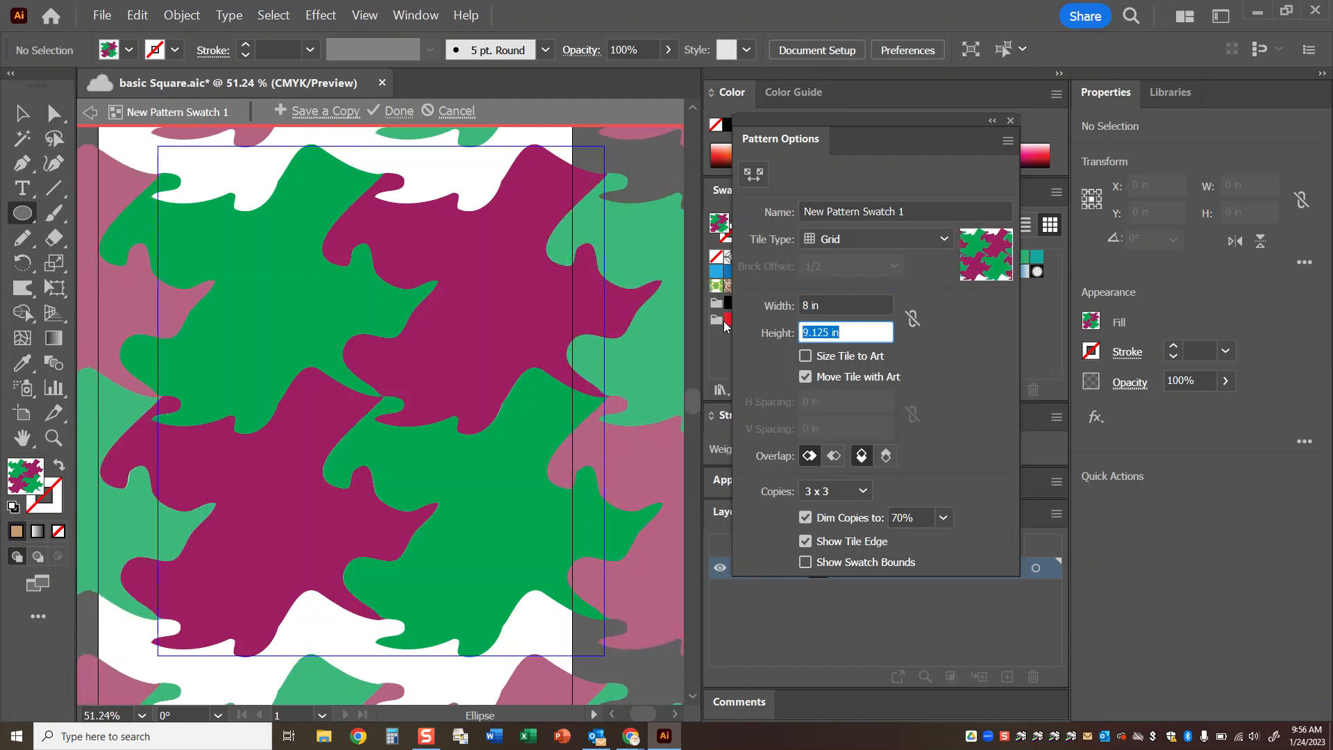
{"action": "type", "text": "7.625"}
{"action": "key", "text": "Return"}
{"action": "type", "text": "8"}
{"action": "key", "text": "Return"}
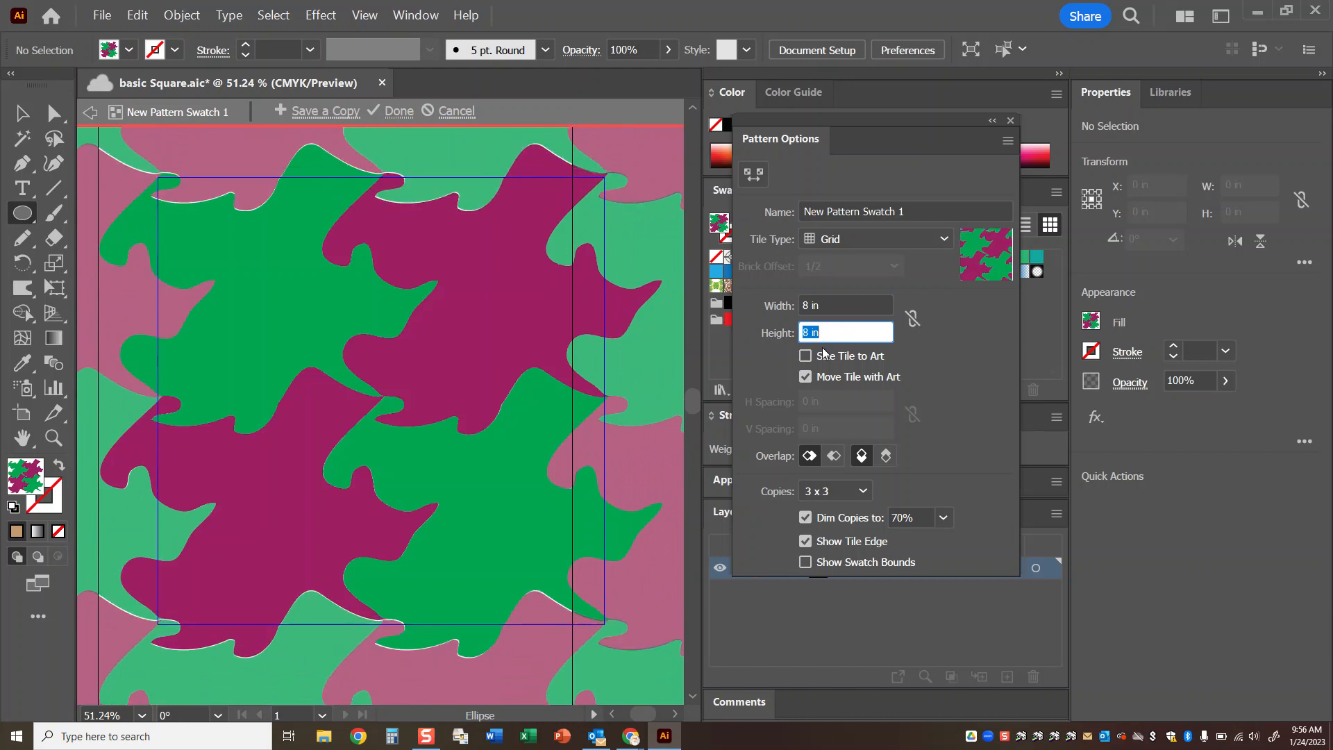
{"action": "type", "text": "7.95"}
{"action": "key", "text": "Tab"}
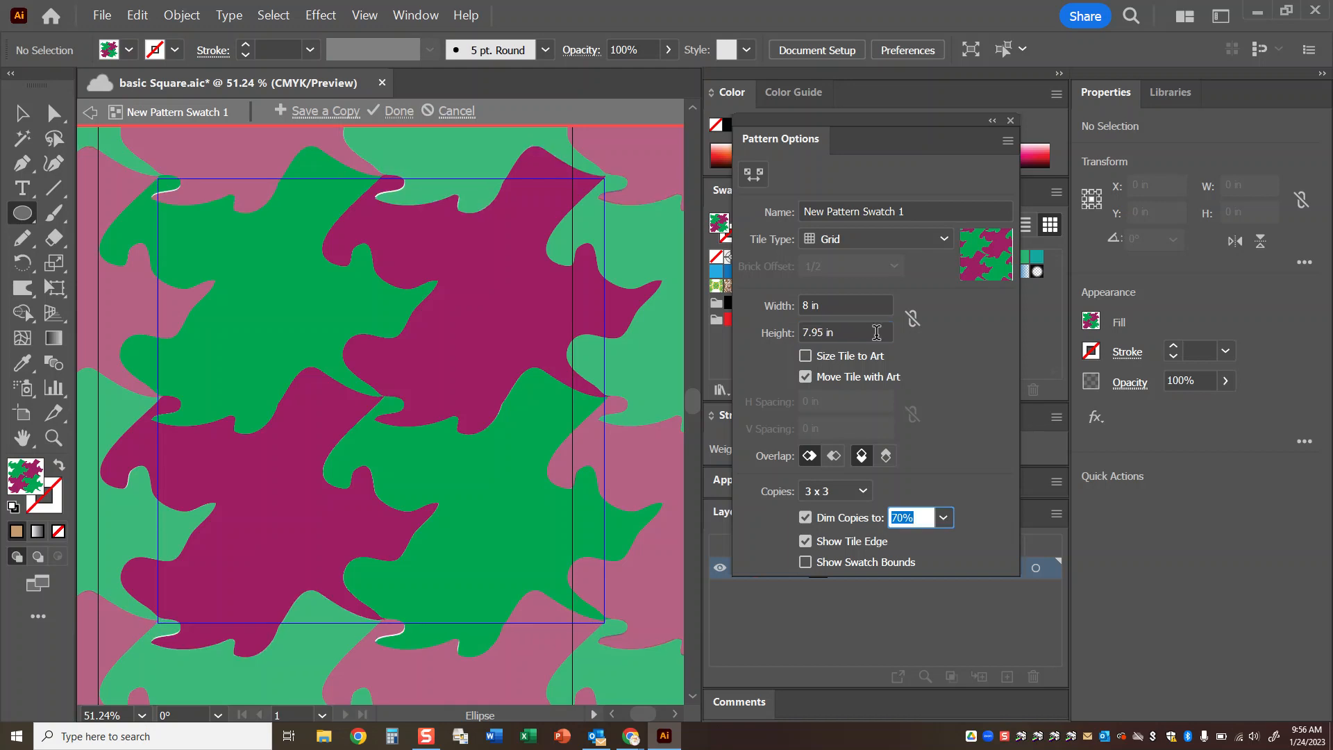
{"action": "left_click", "coordinate": [843, 304]}
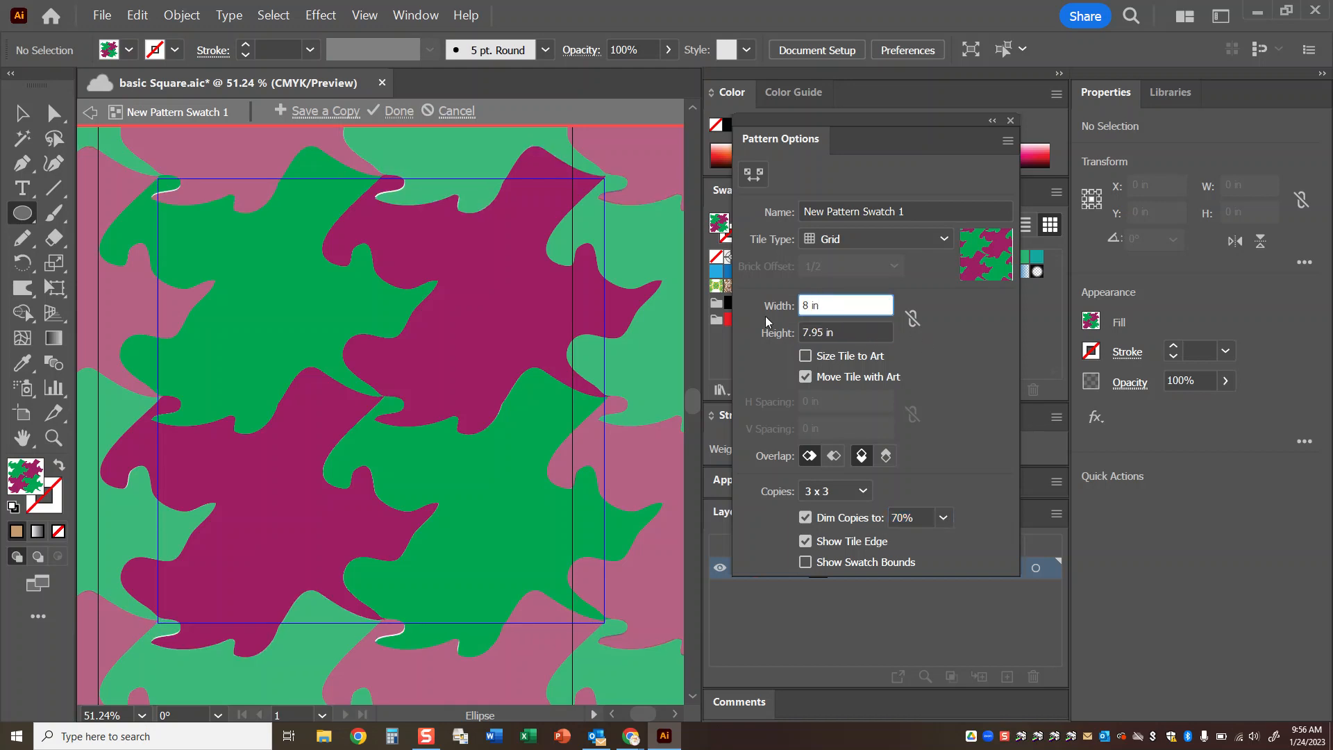
{"action": "key", "text": "Down"}
{"action": "key", "text": "Up"}
{"action": "key", "text": "Up"}
{"action": "key", "text": "Down"}
Step: Fine-tune the tile's height through 7.925 in and 7.955 in, ending at 7.965 in
{"action": "left_click", "coordinate": [798, 335]}
{"action": "left_click", "coordinate": [817, 331]}
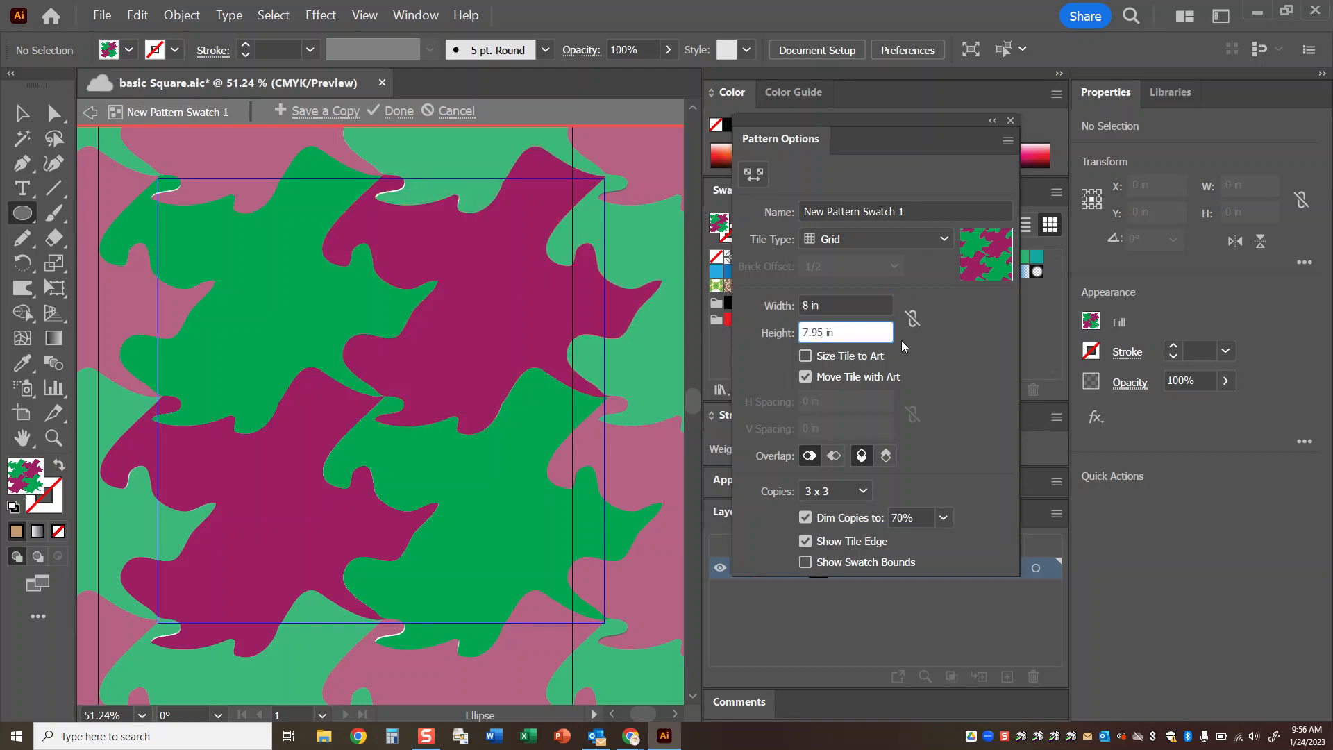
{"action": "type", "text": "2"}
{"action": "key", "text": "Tab"}
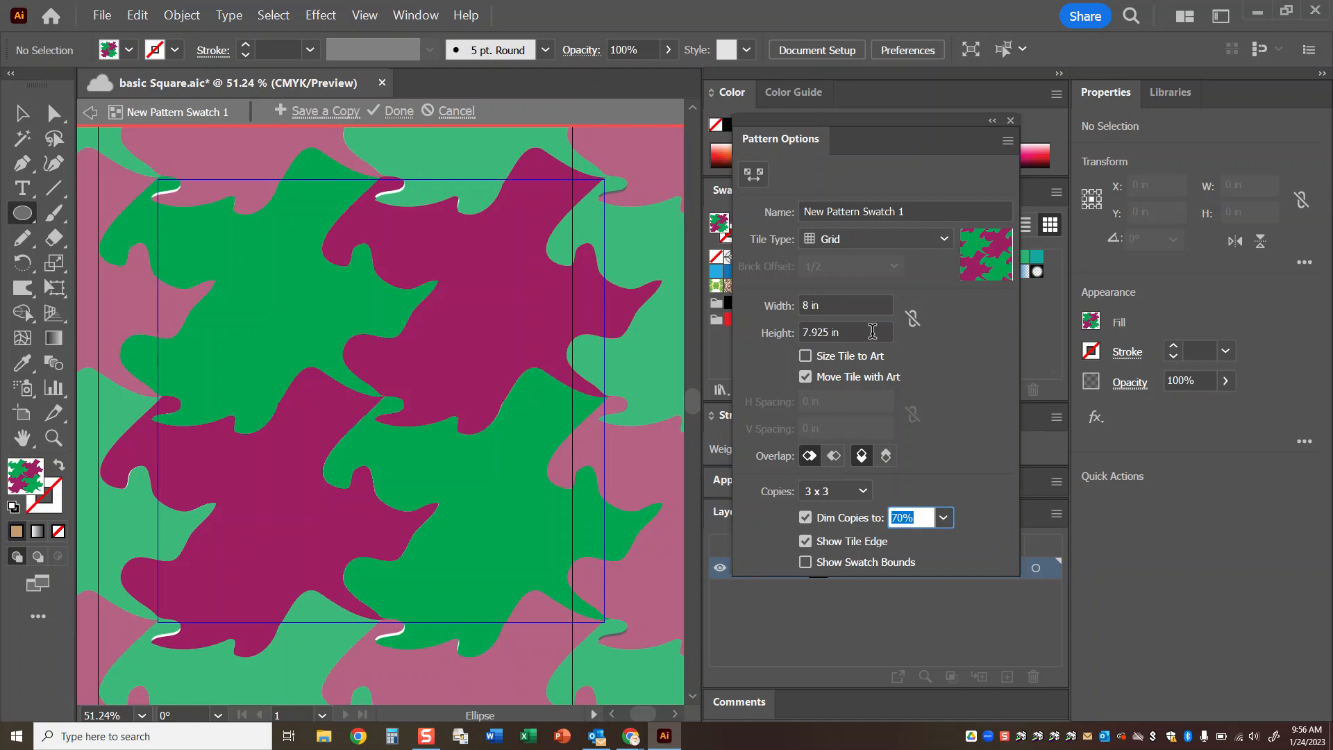
{"action": "left_click_drag", "start_coordinate": [858, 331], "coordinate": [821, 330]}
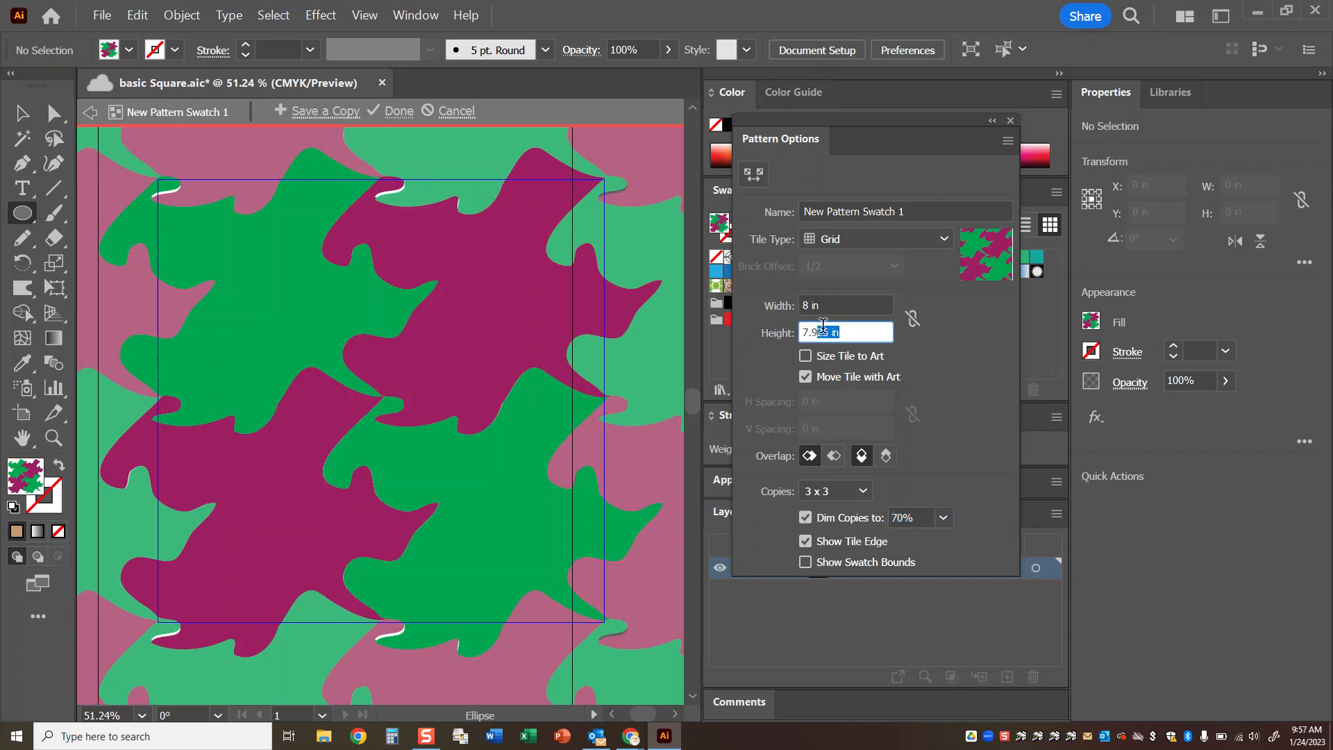
{"action": "type", "text": "55"}
{"action": "key", "text": "Tab"}
{"action": "left_click", "coordinate": [831, 333]}
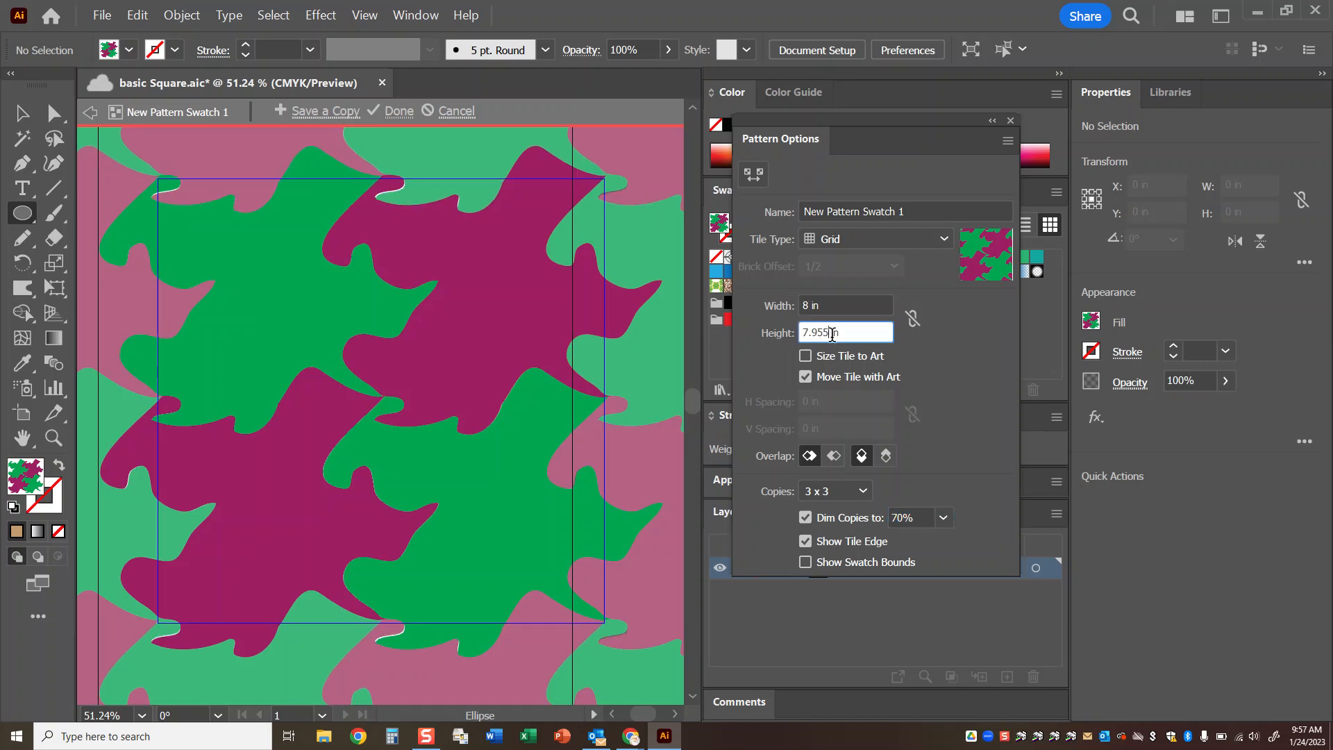
{"action": "type", "text": "65"}
{"action": "key", "text": "Tab"}
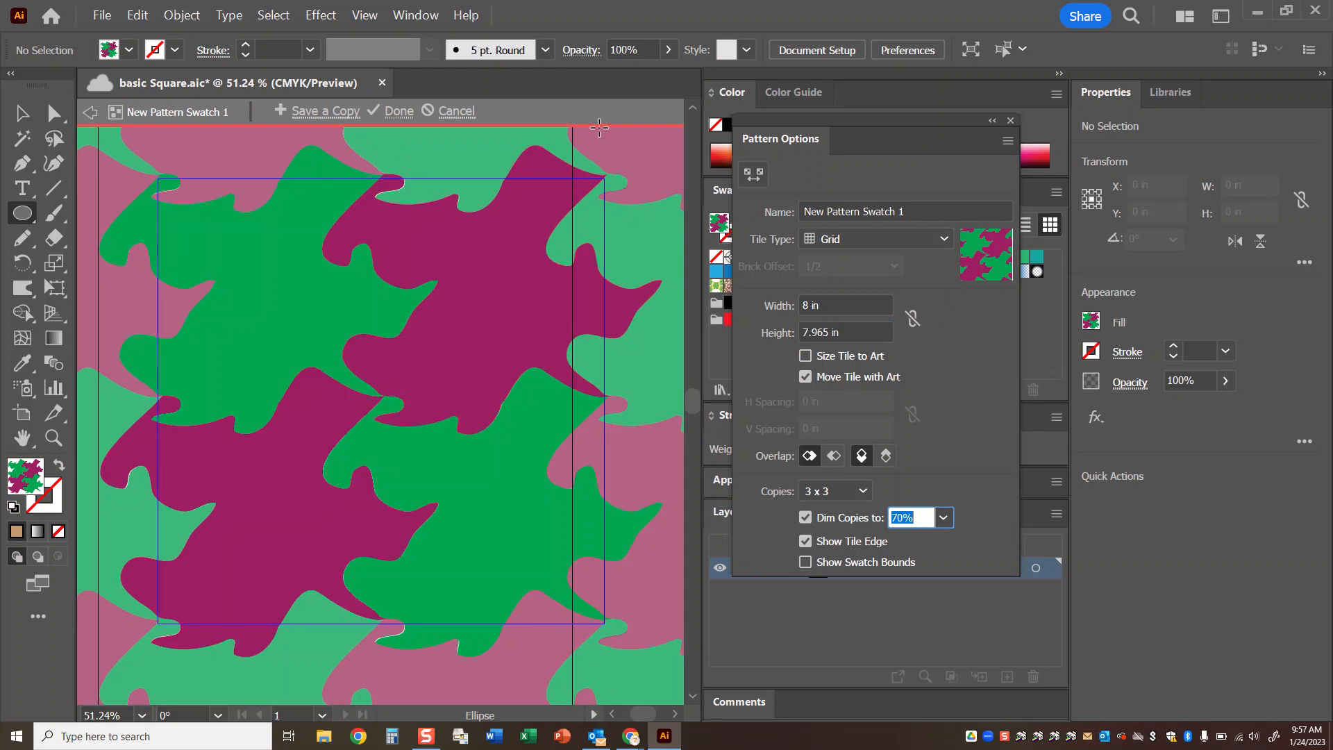
Step: Give the tile's upper-right magenta shape a stroke in its own fill color, C=35 M=100 Y=35 K=10
{"action": "left_click", "coordinate": [22, 112]}
{"action": "left_click", "coordinate": [486, 247]}
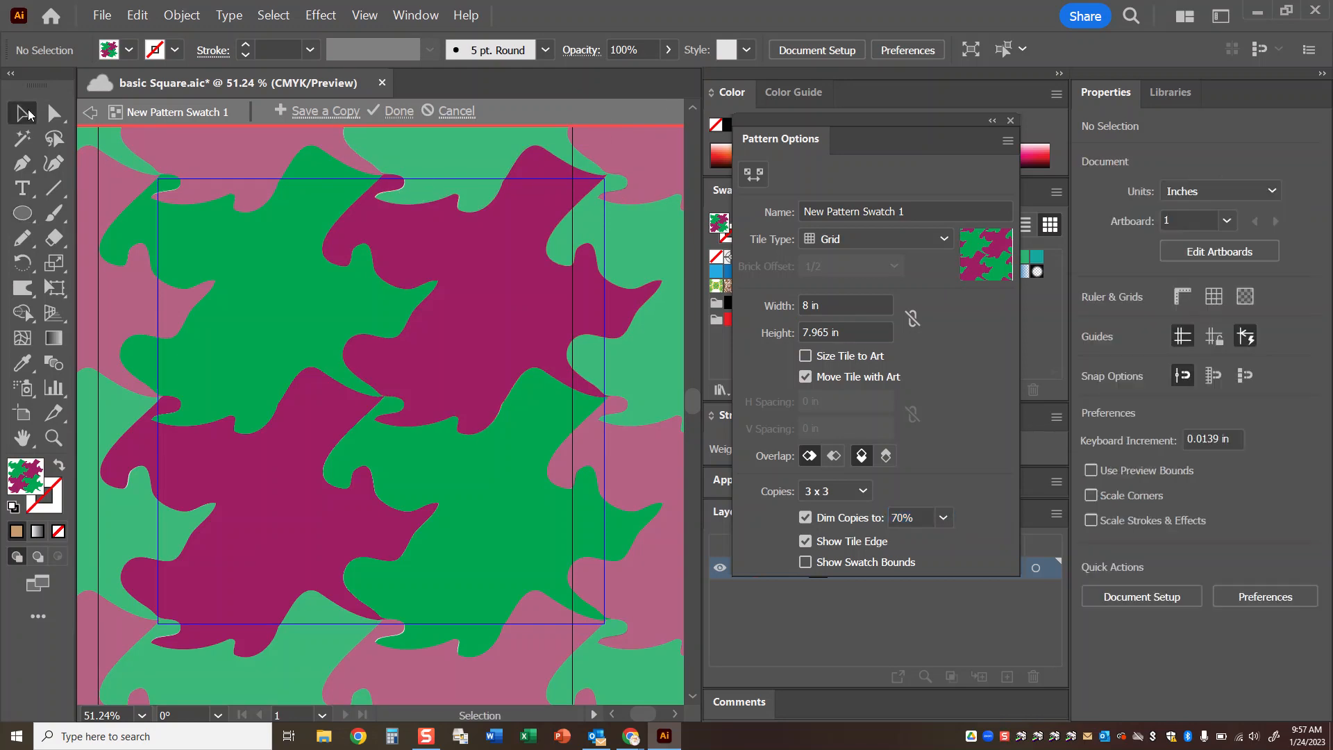
{"action": "left_click", "coordinate": [176, 50]}
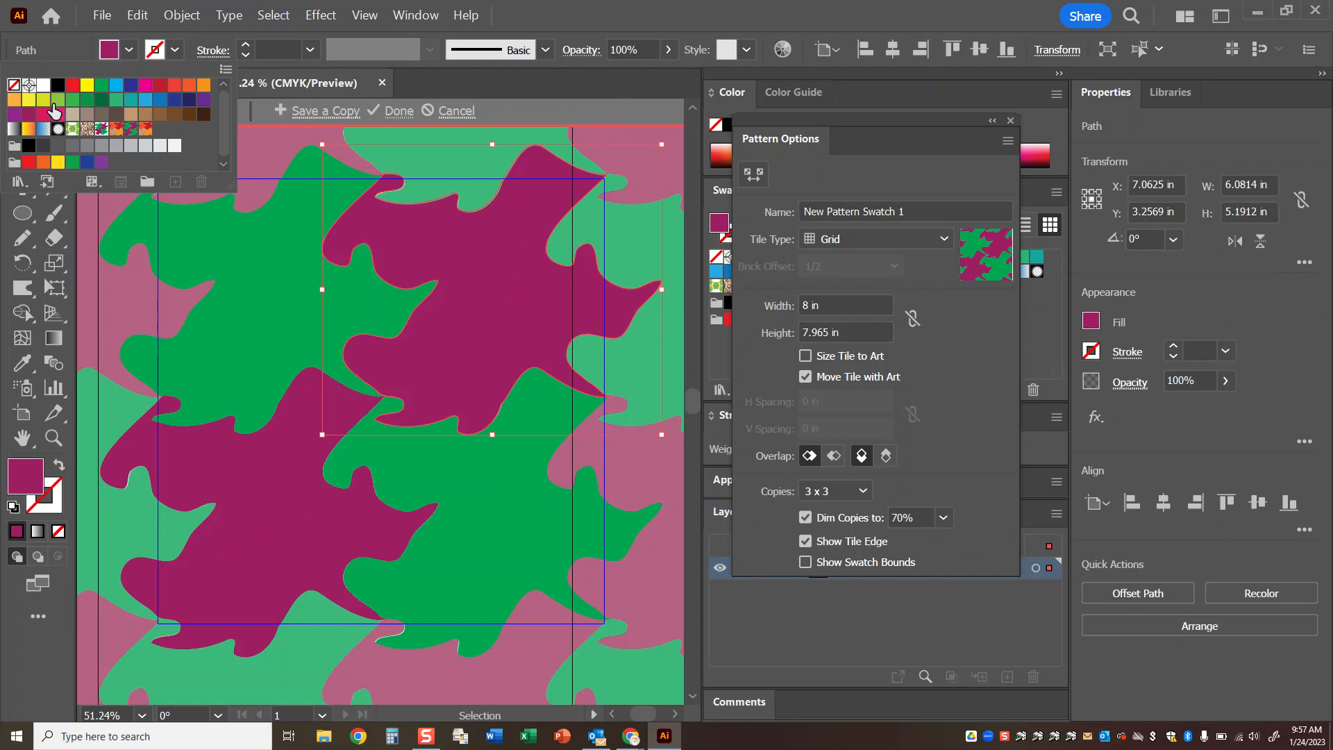
{"action": "left_click", "coordinate": [28, 114]}
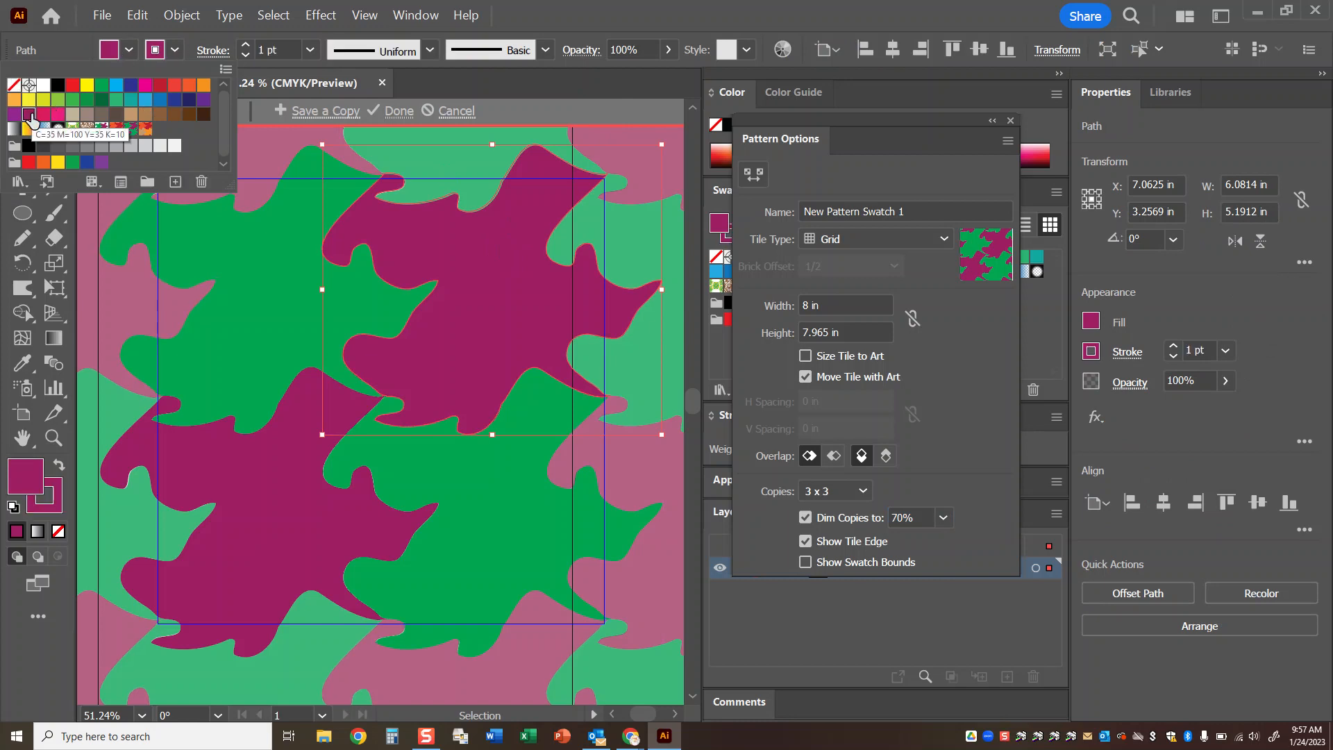
{"action": "left_click", "coordinate": [552, 16]}
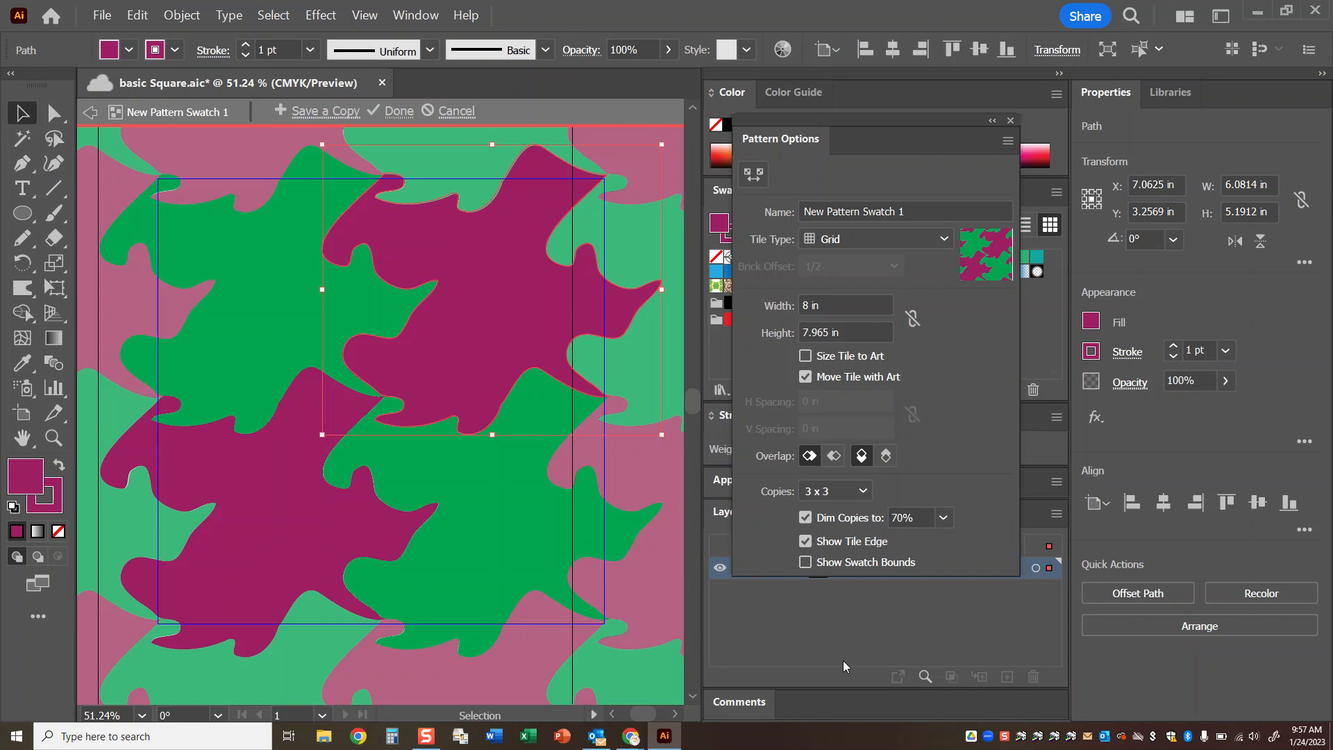
Step: Give the tile's upper-left green shape a CMYK Green stroke and leave pattern editing
{"action": "left_click", "coordinate": [251, 251]}
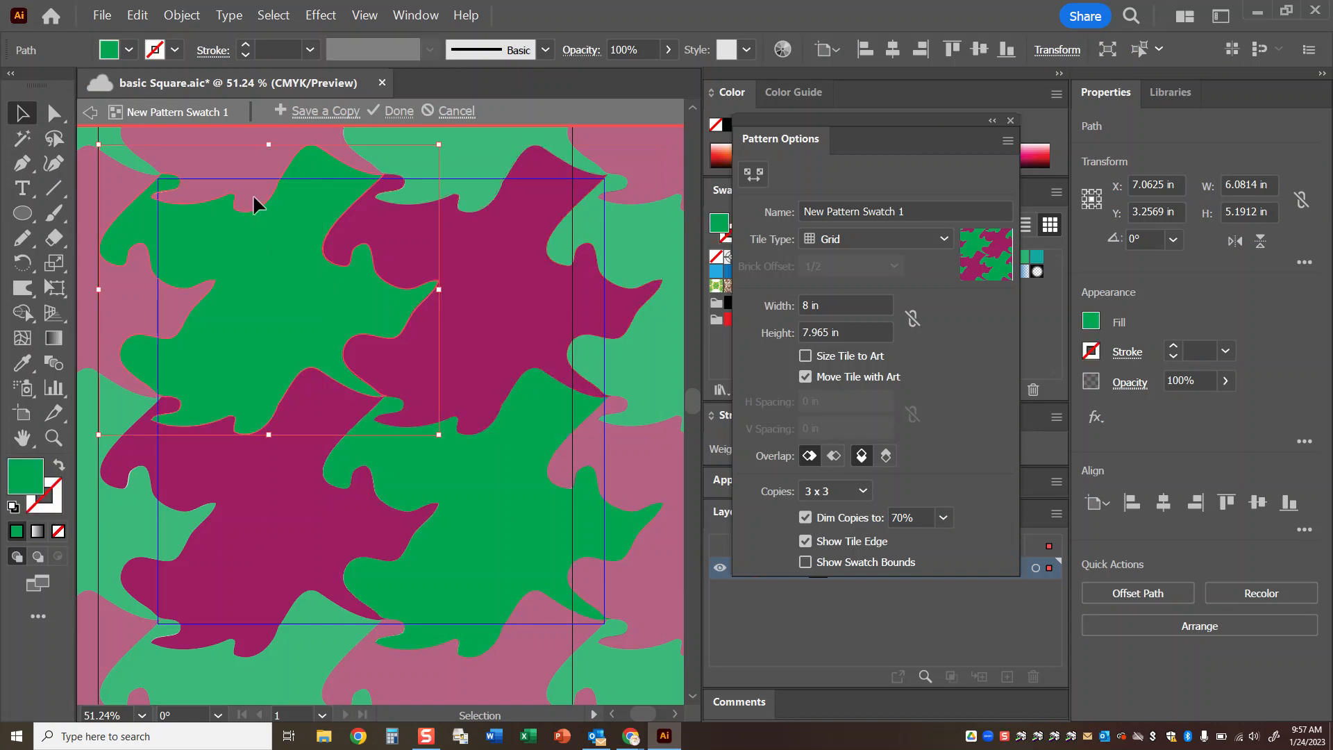
{"action": "left_click", "coordinate": [174, 49]}
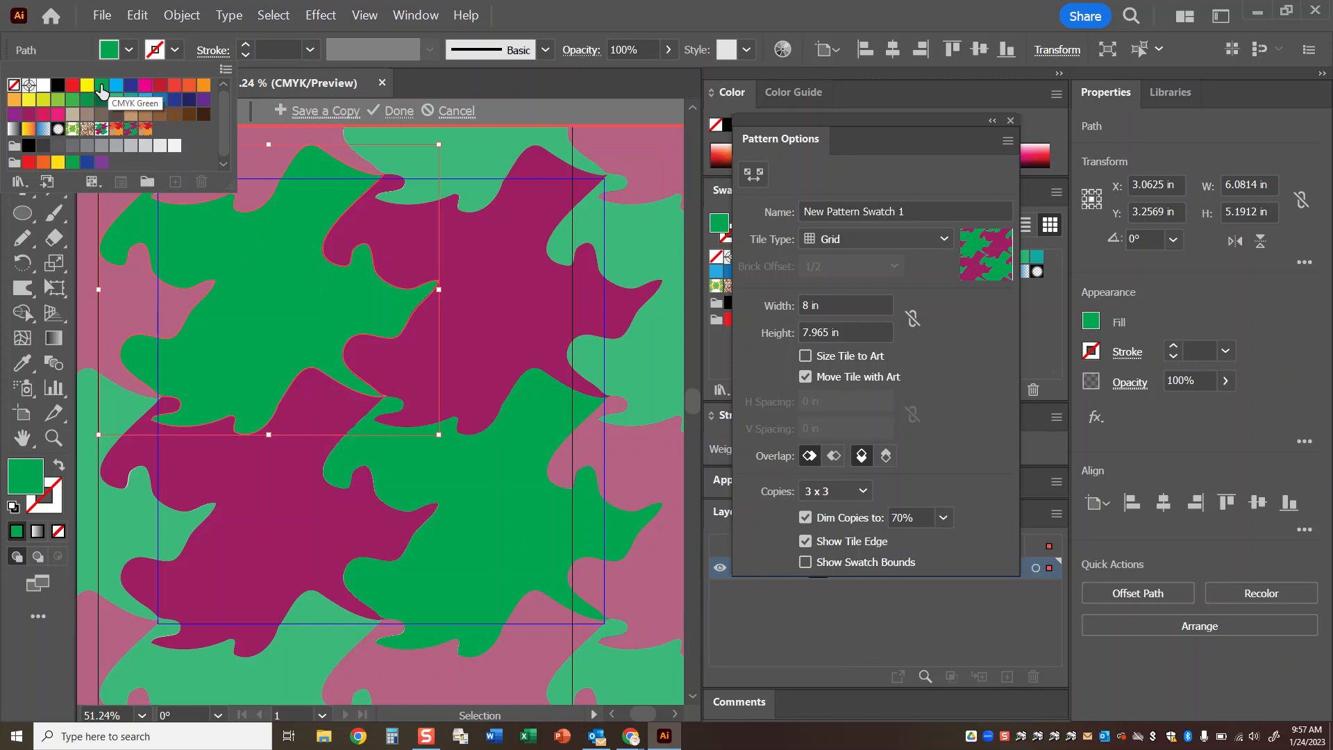
{"action": "left_click", "coordinate": [102, 86]}
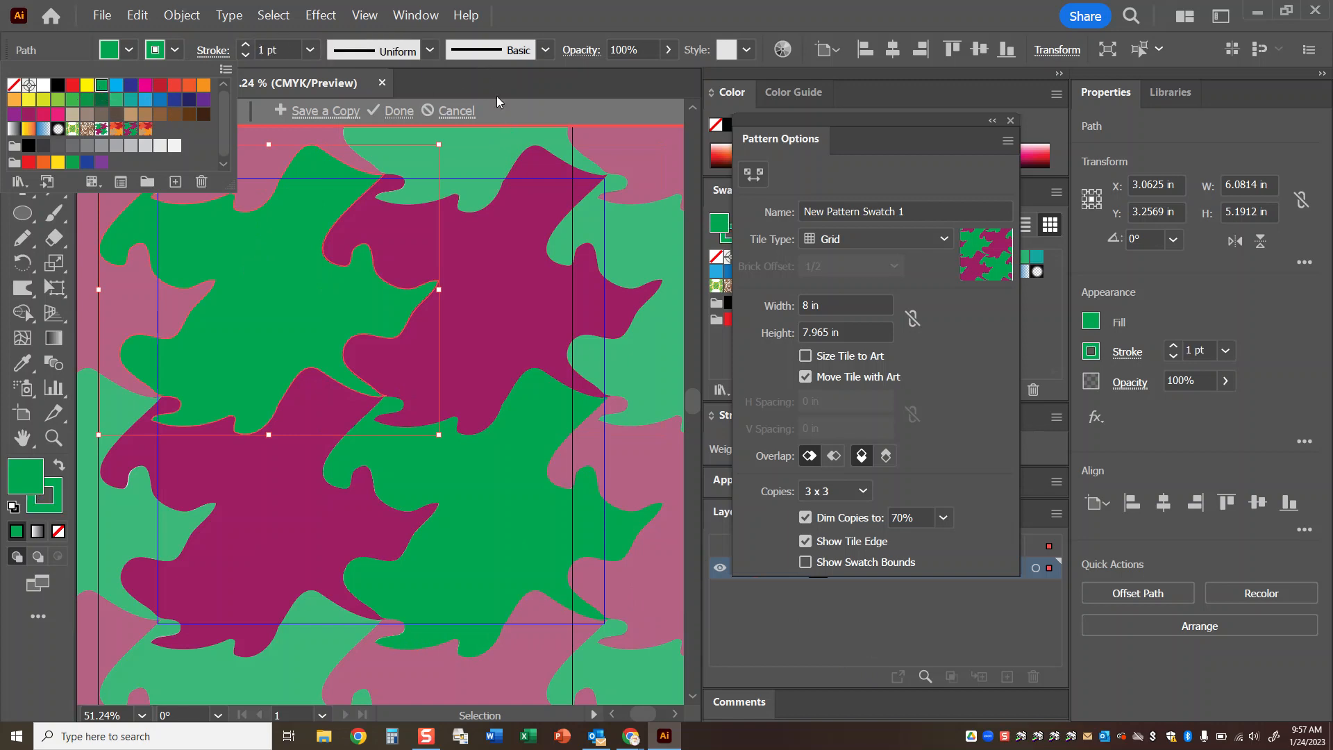
{"action": "left_click", "coordinate": [543, 95]}
{"action": "left_click", "coordinate": [580, 108]}
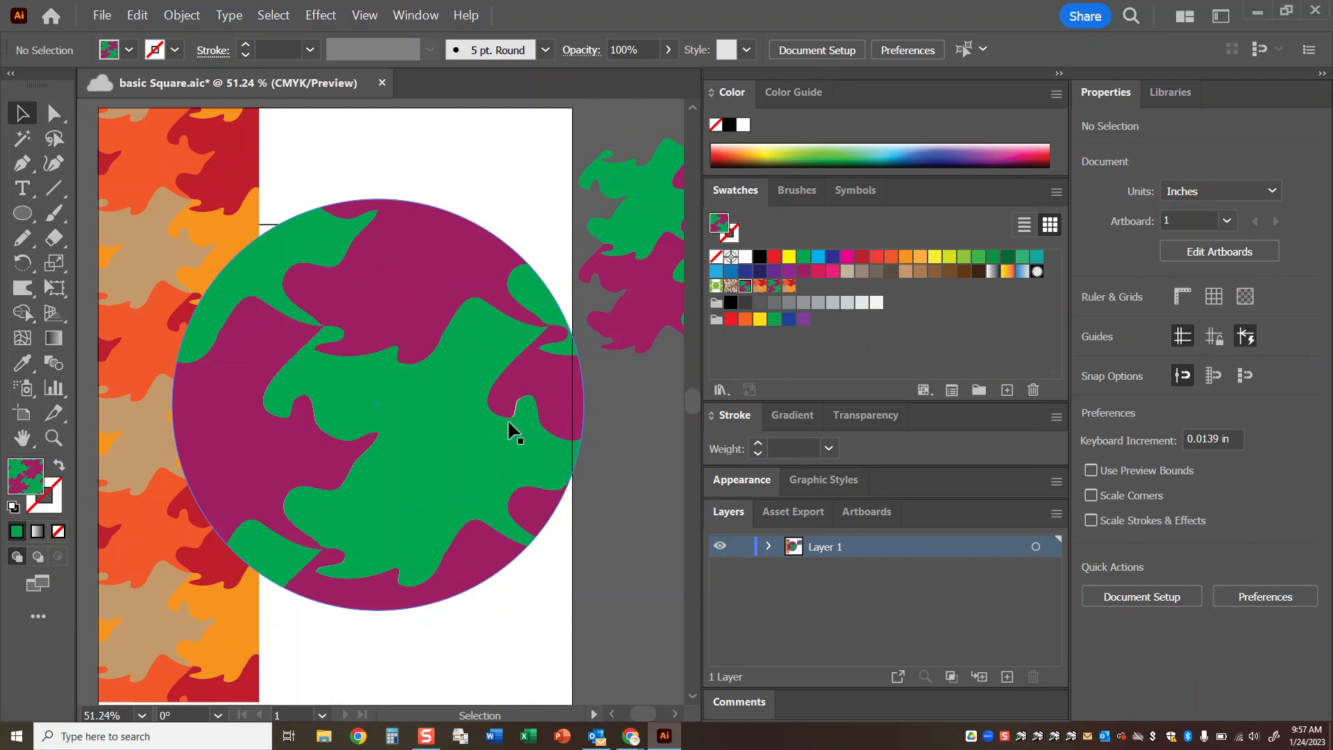
Step: Reopen New Pattern Swatch 1 and copy the upper-left green shape's stroke and fill to the lower-right green shape with the Eyedropper
{"action": "double_click", "coordinate": [735, 280]}
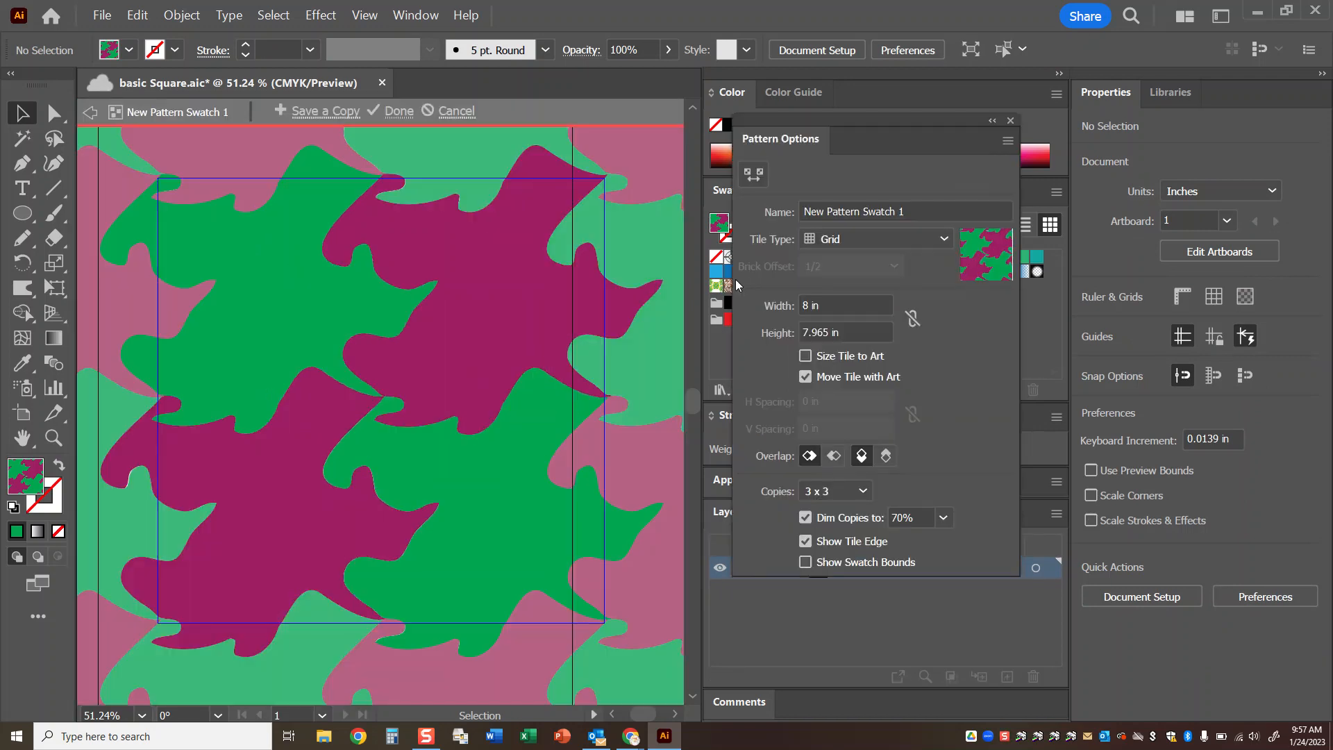
{"action": "left_click", "coordinate": [460, 496]}
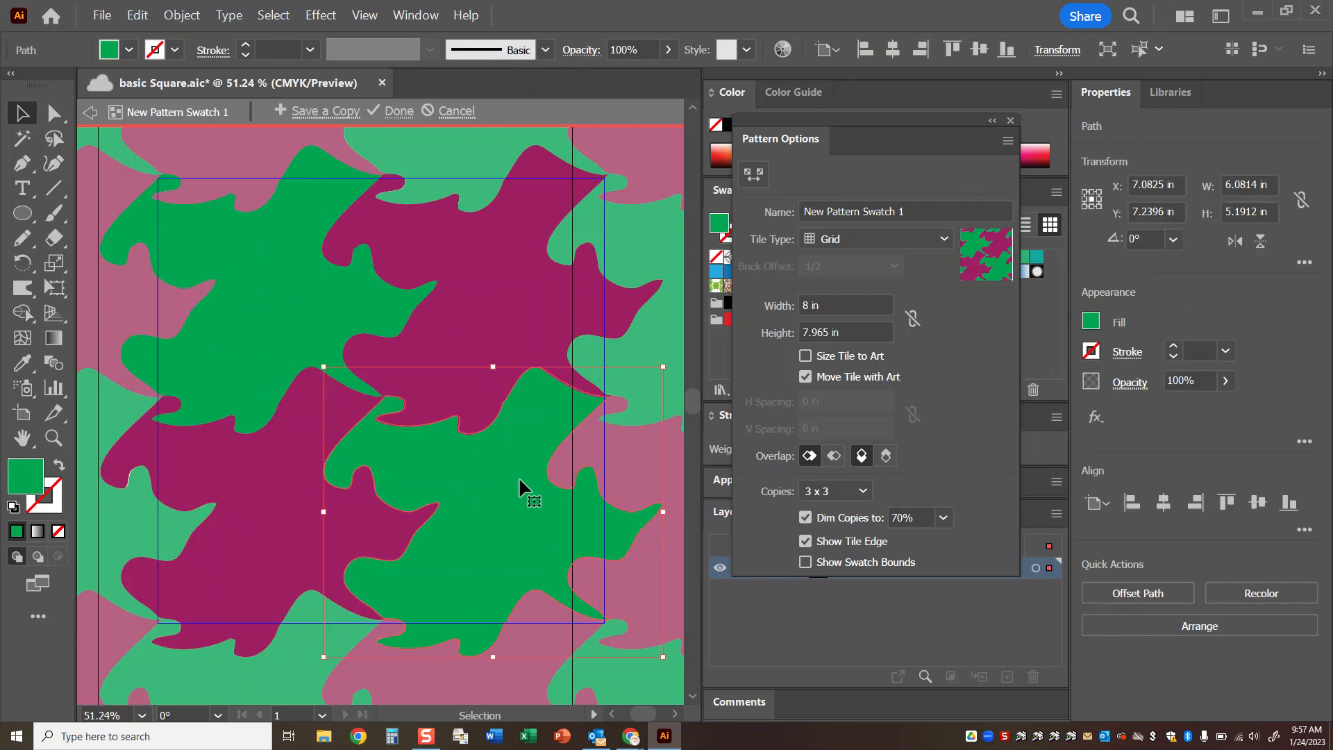
{"action": "key", "text": "i"}
{"action": "left_click", "coordinate": [279, 223]}
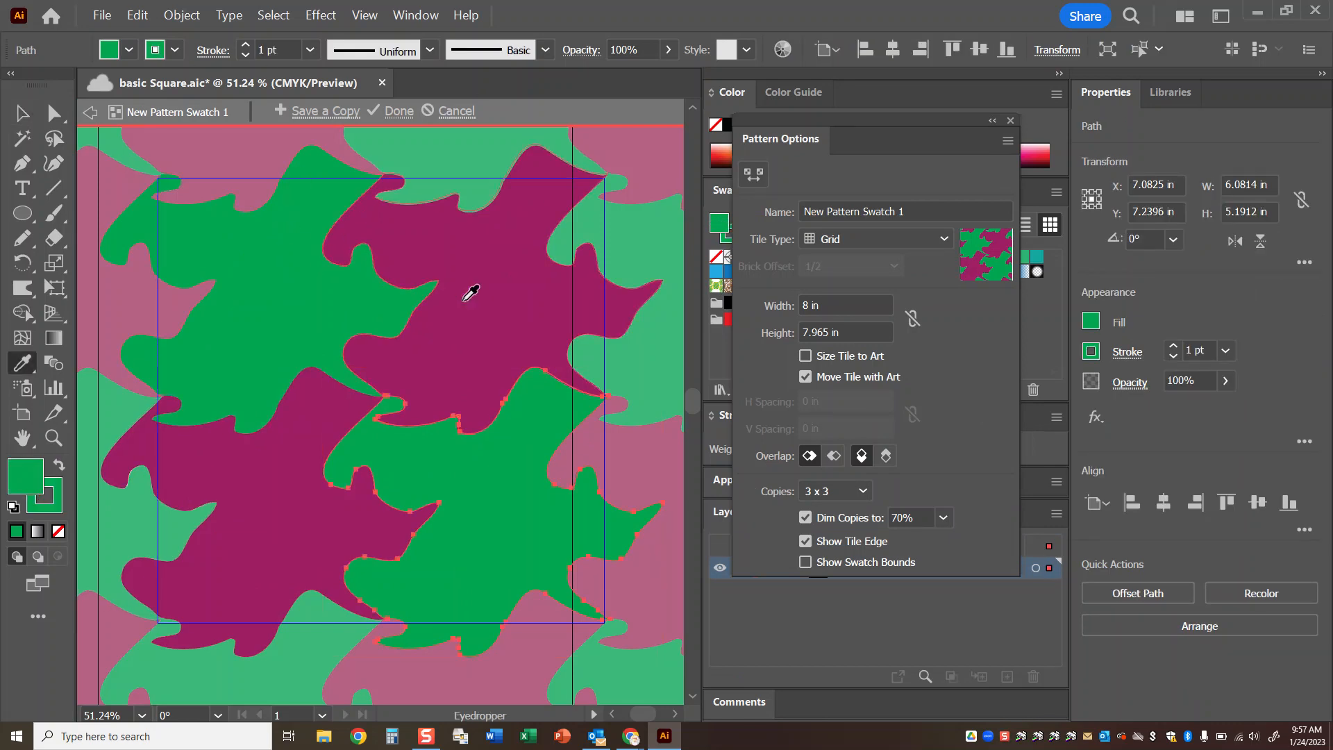
Step: Copy the upper-right magenta shape's fill and stroke to the lower-left magenta shape and finish editing the pattern
{"action": "left_click", "coordinate": [252, 481], "text": "ctrl"}
{"action": "left_click", "coordinate": [511, 267]}
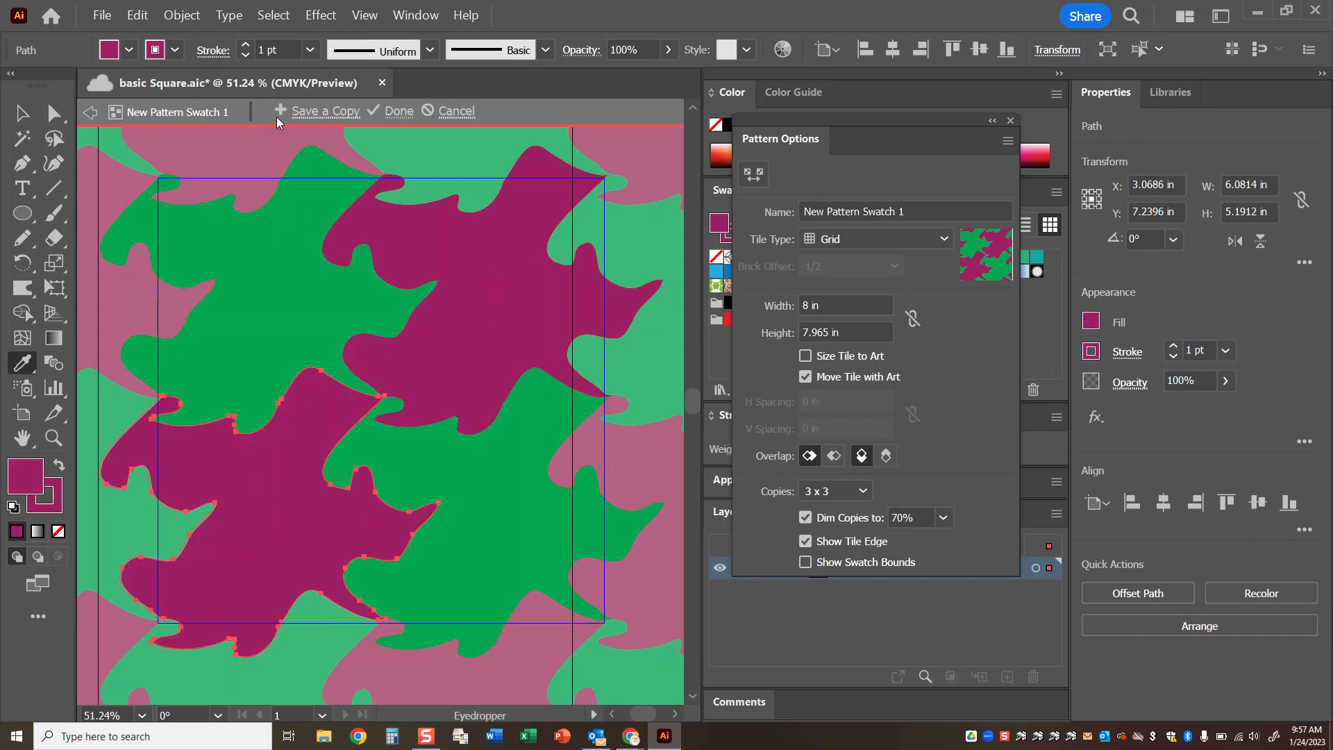
{"action": "left_click", "coordinate": [391, 112]}
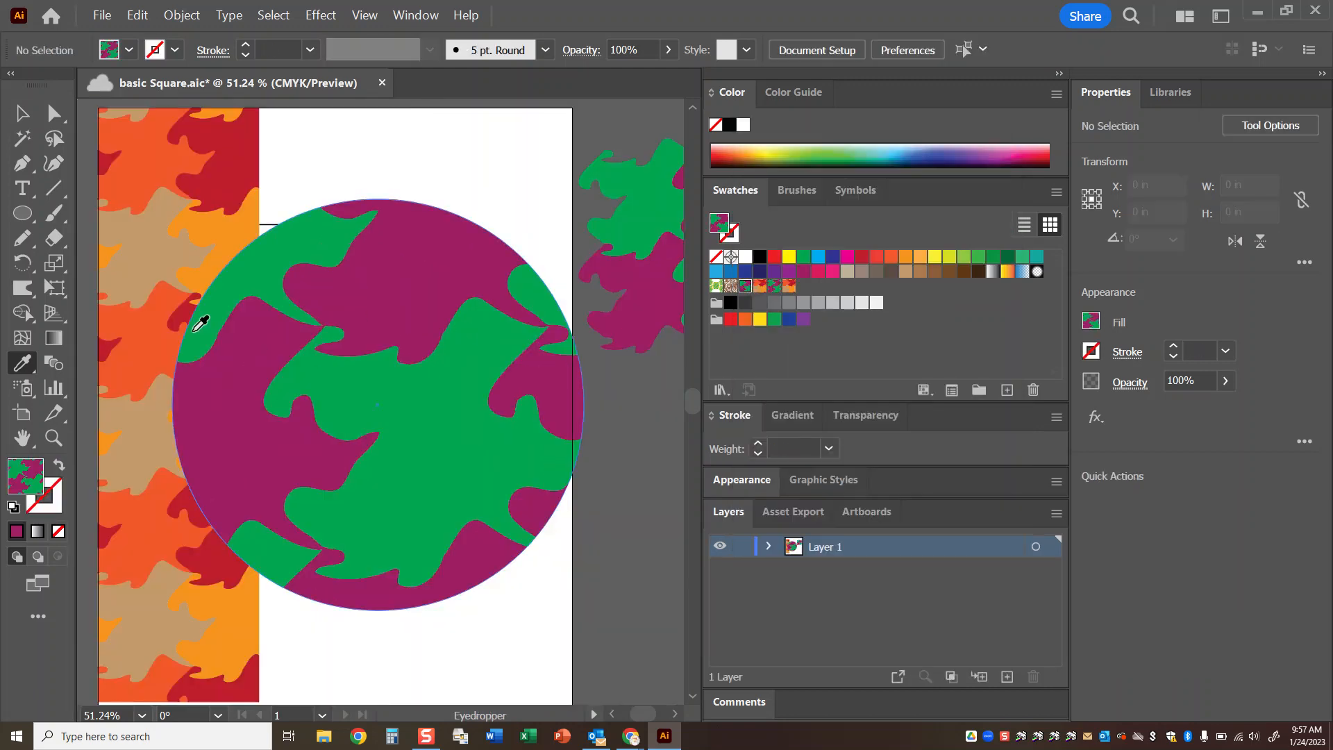
Step: Reopen New Pattern Swatch 1 to check its tile, and finish pattern editing
{"action": "left_click", "coordinate": [20, 115]}
{"action": "left_click", "coordinate": [431, 375]}
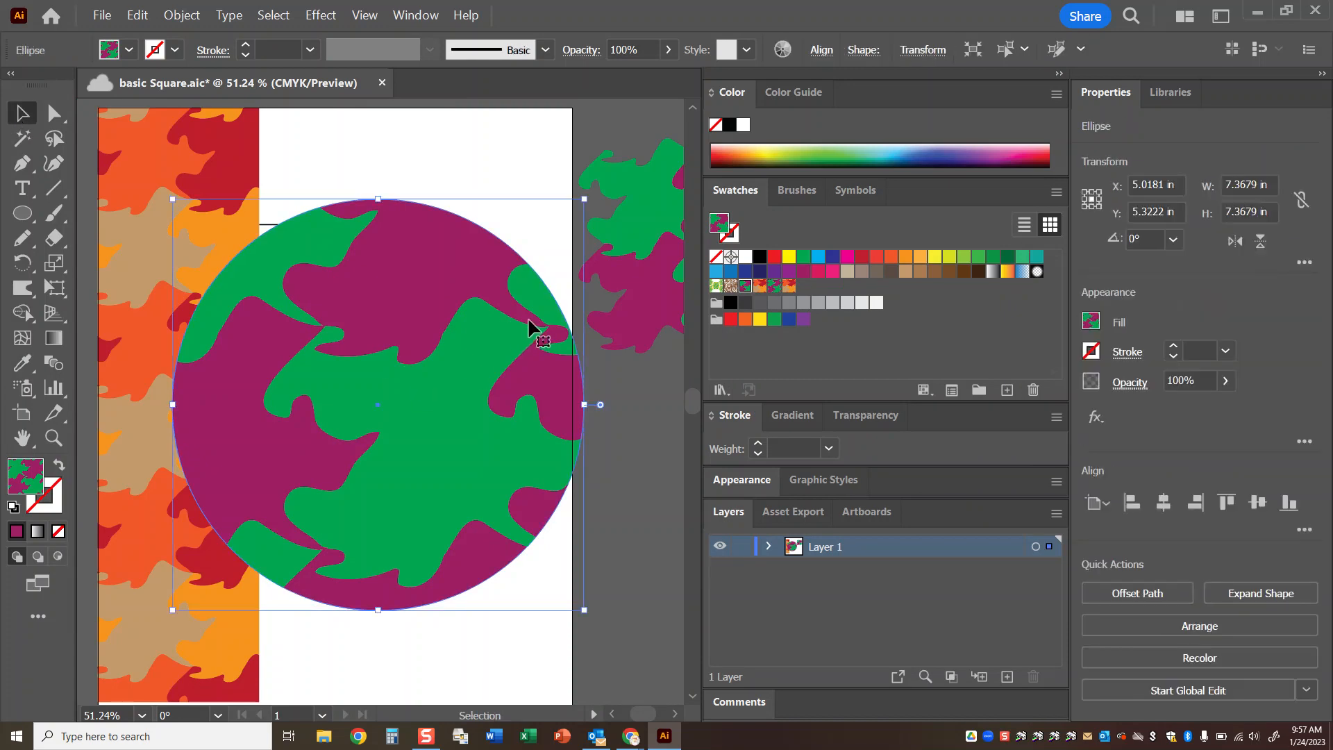
{"action": "double_click", "coordinate": [744, 286]}
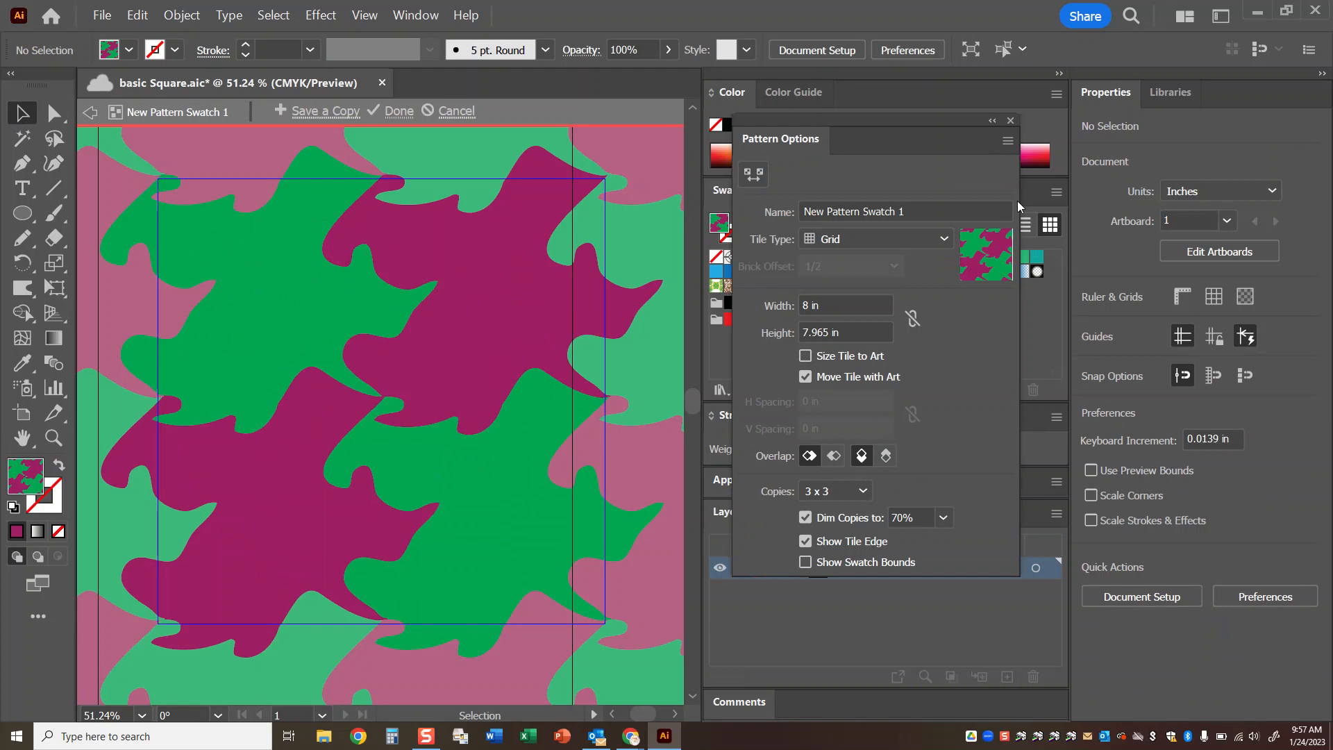
{"action": "left_click", "coordinate": [401, 111]}
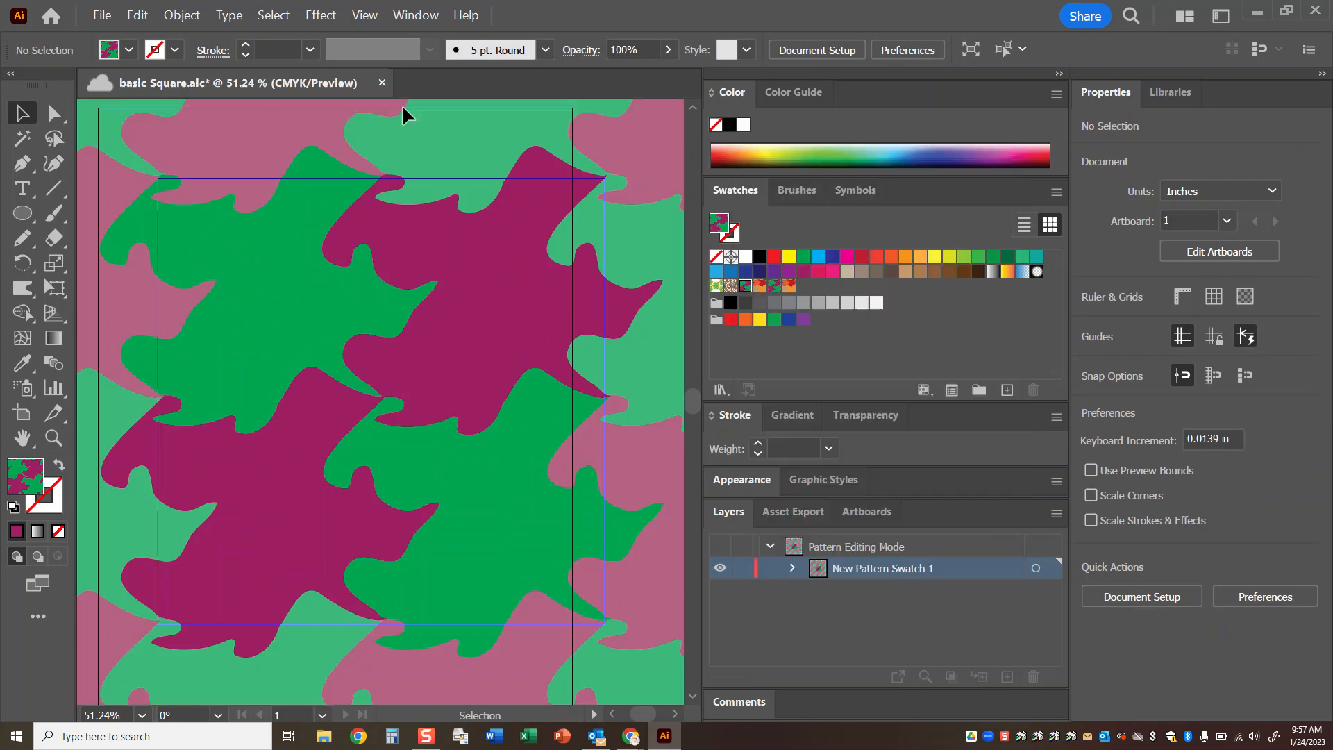
Step: Scale the pattern-filled circle uniformly to 20%, transforming its pattern along with the object
{"action": "left_click", "coordinate": [470, 337]}
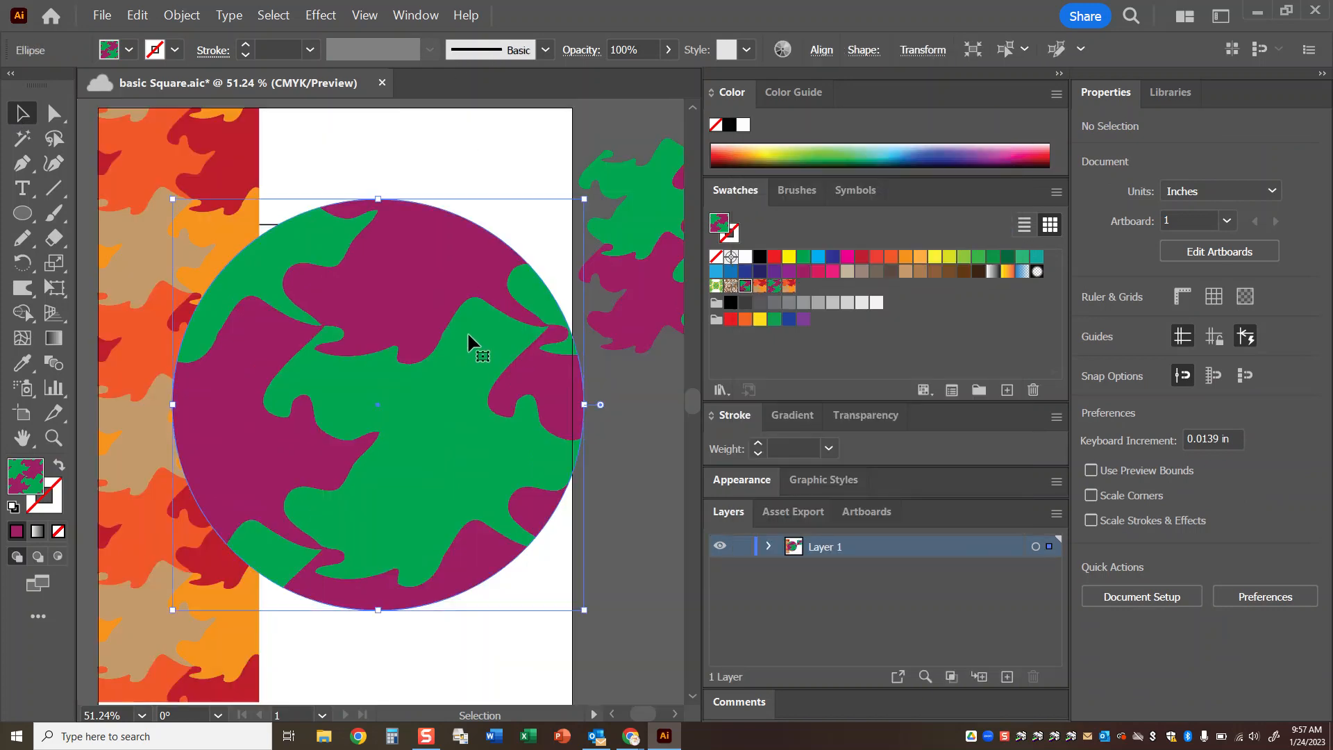
{"action": "right_click", "coordinate": [491, 305]}
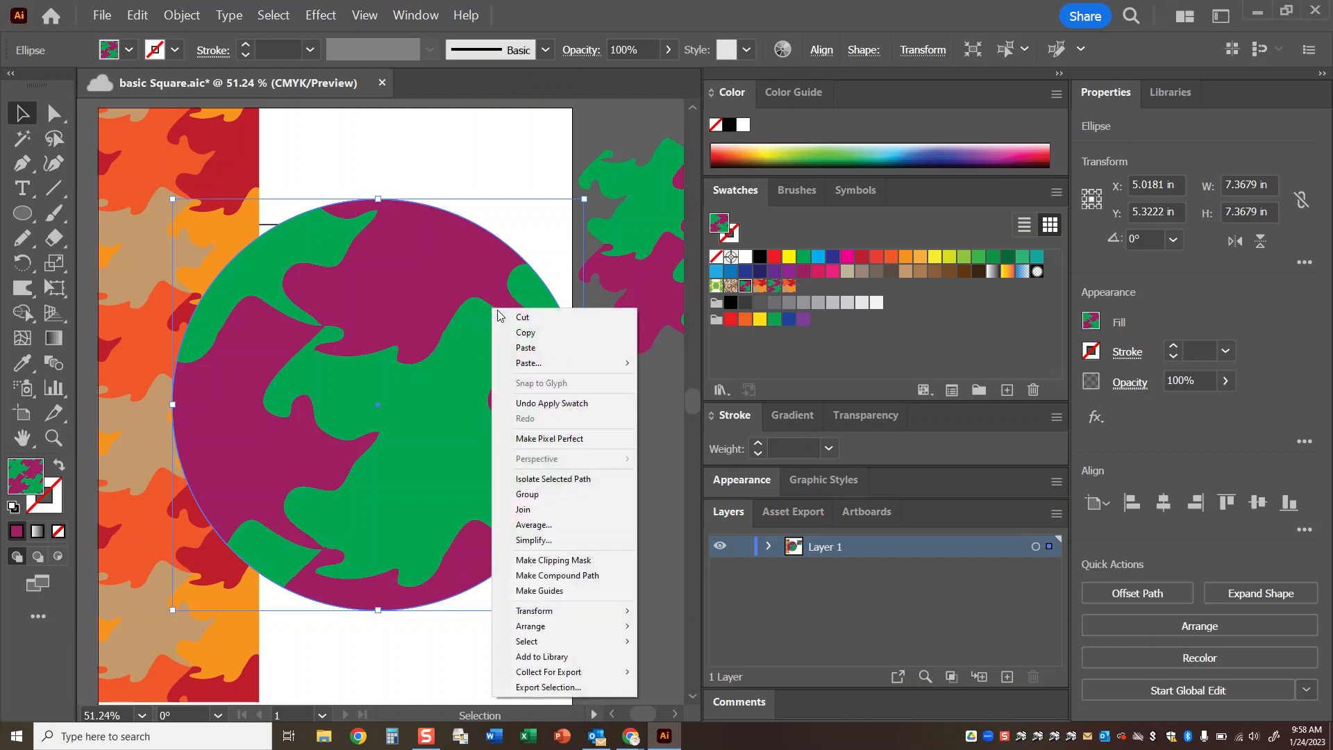
{"action": "mouse_move", "coordinate": [554, 611]}
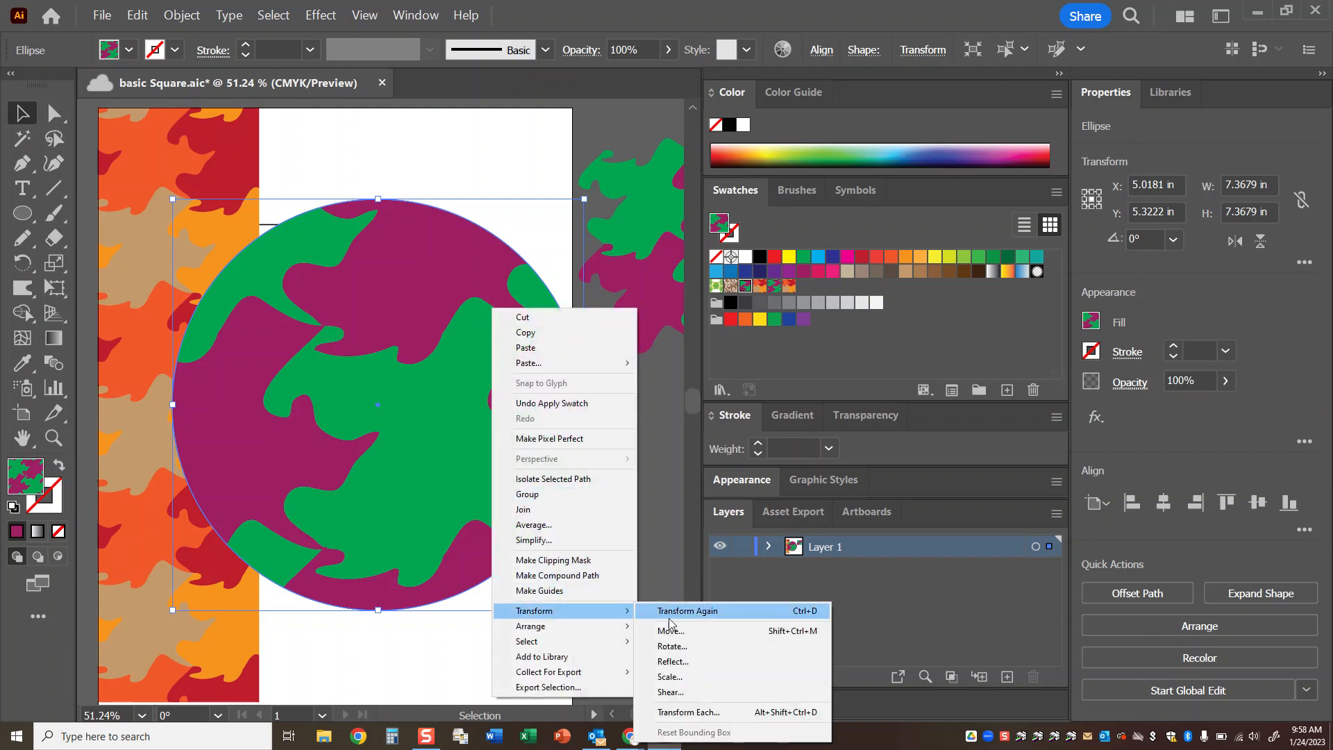
{"action": "left_click", "coordinate": [670, 677]}
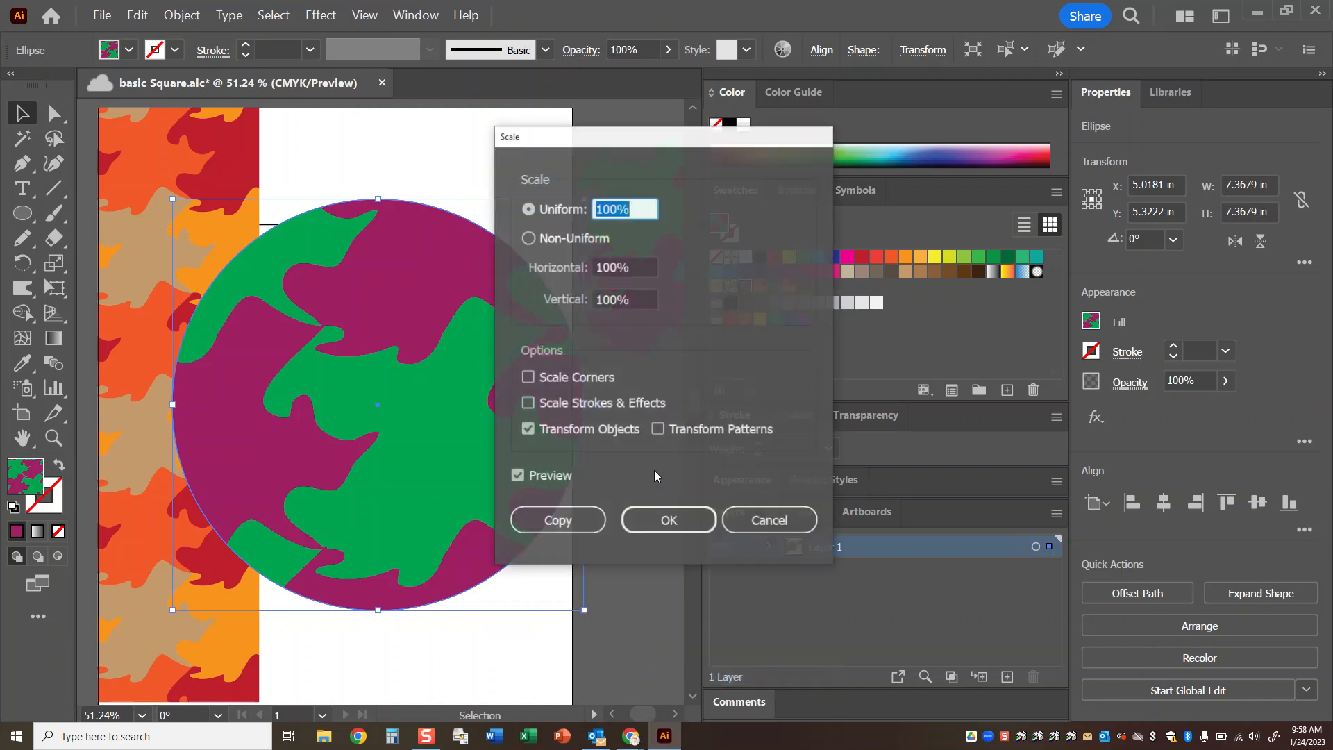
{"action": "left_click", "coordinate": [659, 430]}
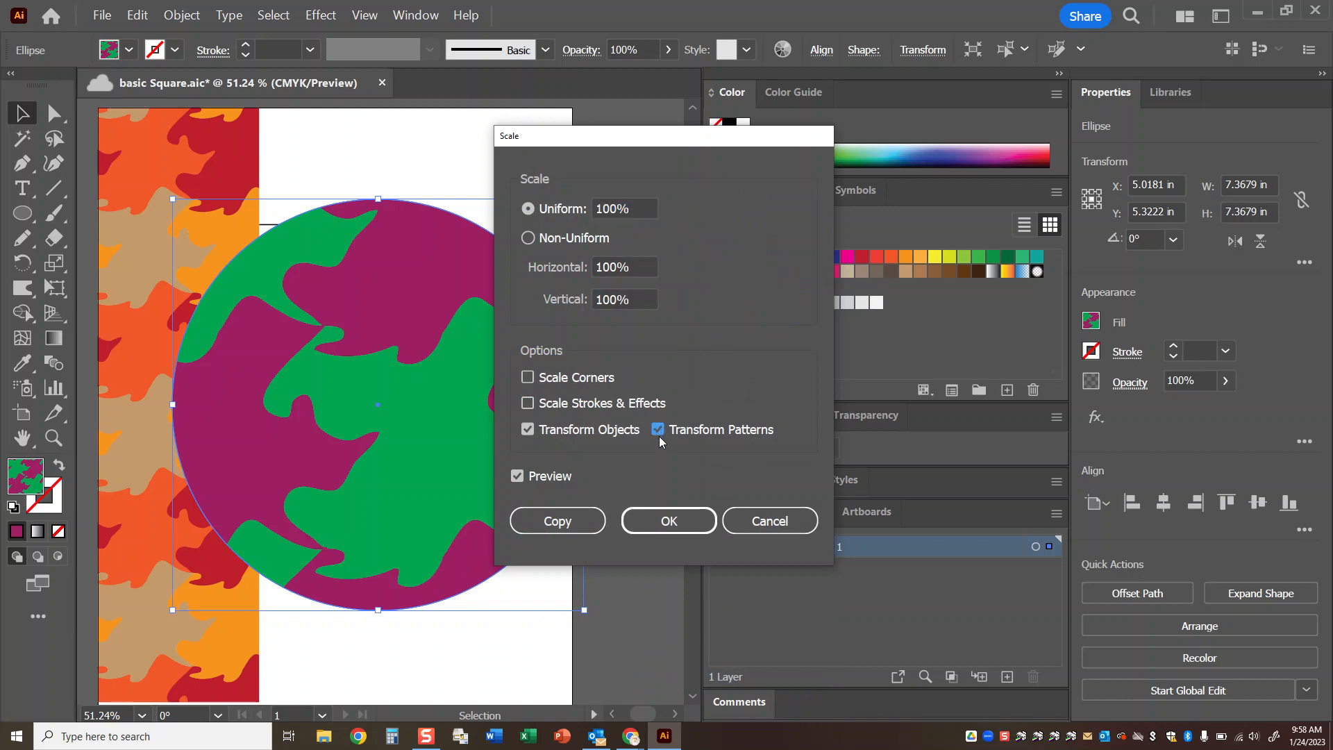
{"action": "left_click", "coordinate": [630, 215]}
{"action": "type", "text": "20"}
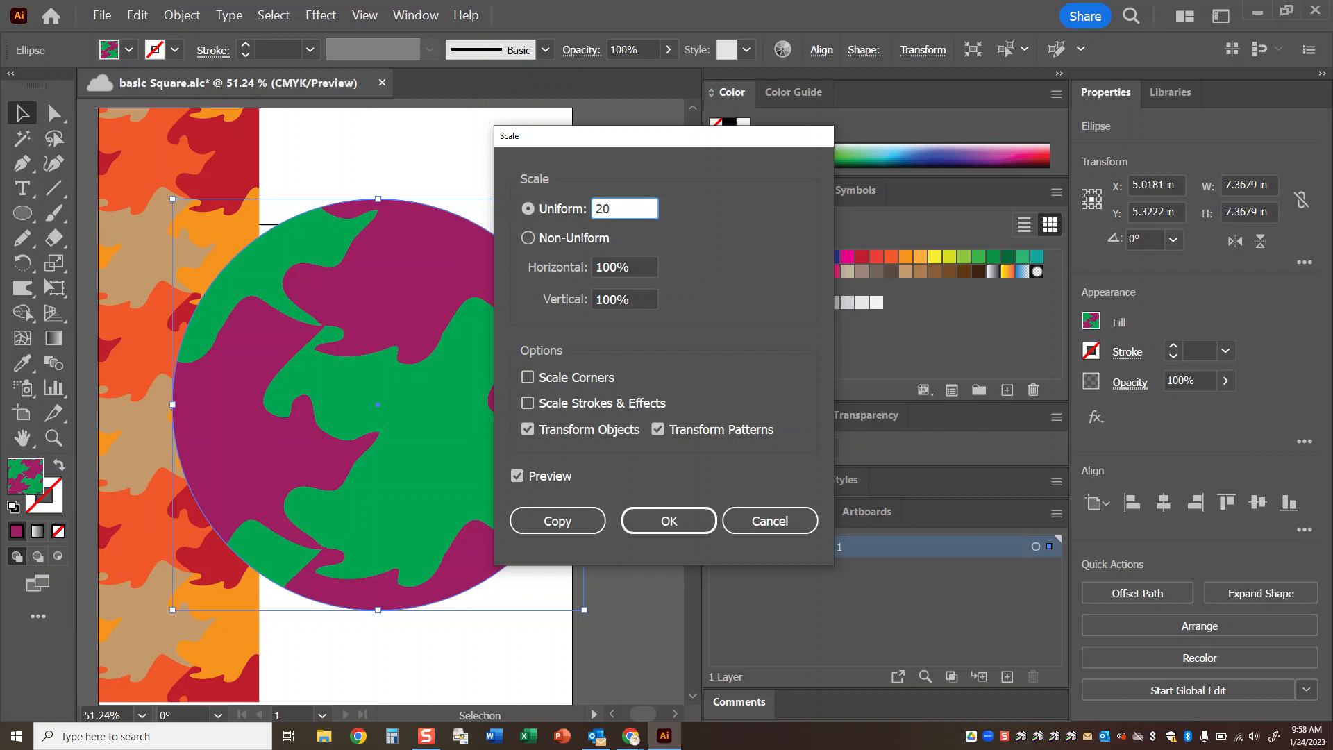
{"action": "key", "text": "Return"}
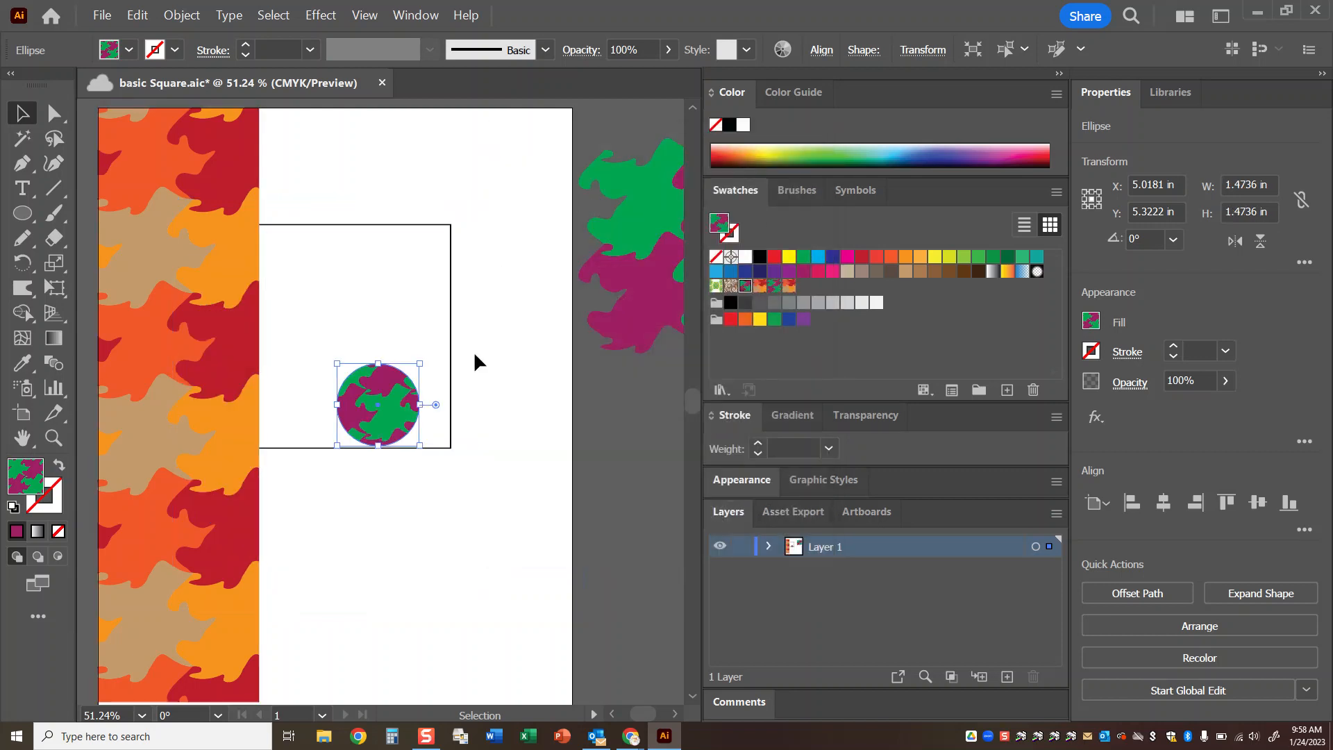
Step: Scale the circle to 200% with Transform Patterns off, and enlarge it from its center to about 9.54 in in diameter
{"action": "right_click", "coordinate": [403, 394]}
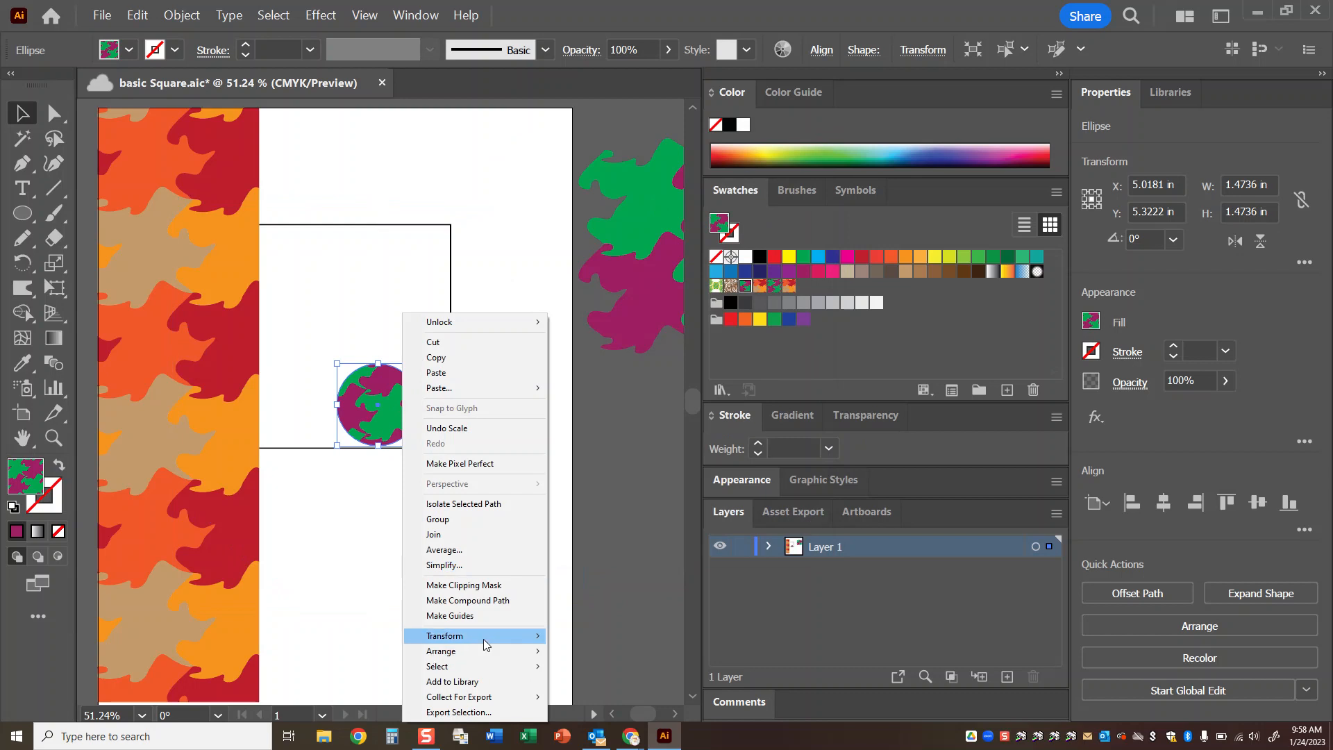
{"action": "mouse_move", "coordinate": [479, 635]}
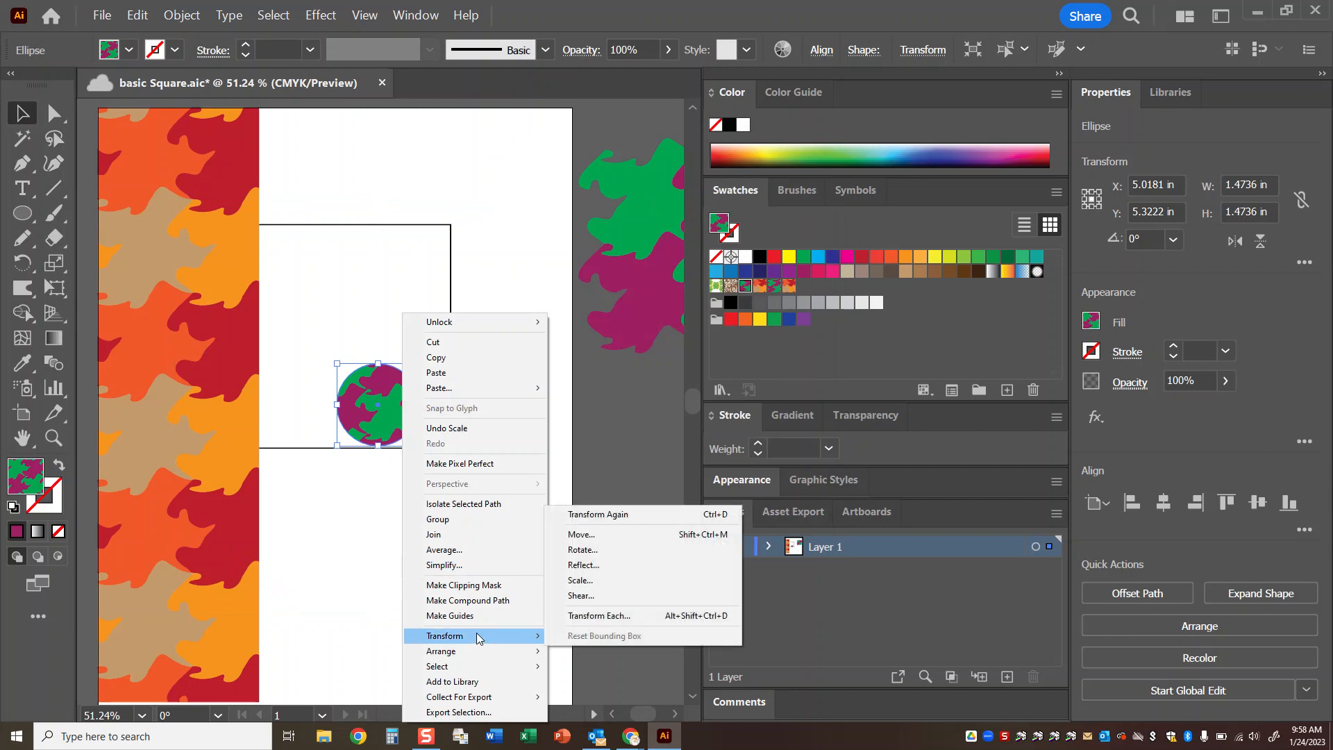
{"action": "left_click", "coordinate": [587, 582]}
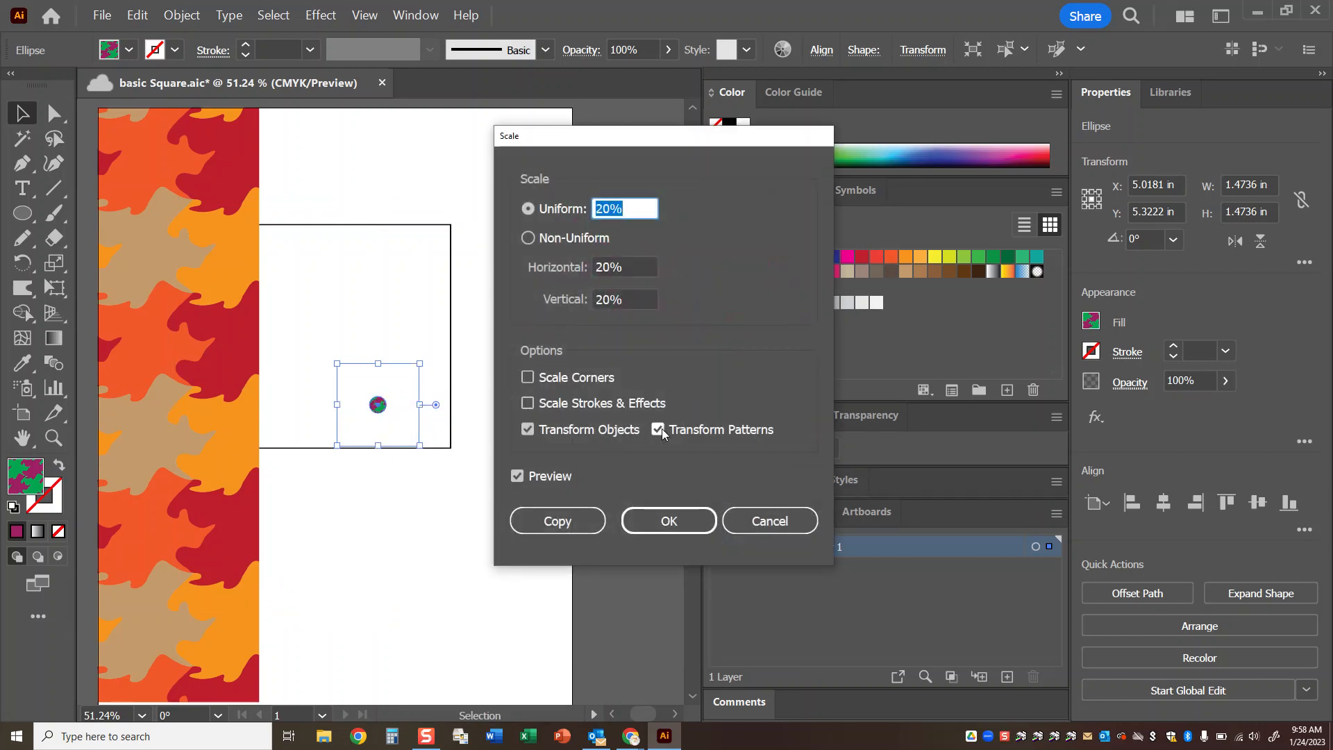
{"action": "left_click", "coordinate": [658, 429]}
{"action": "type", "text": "200"}
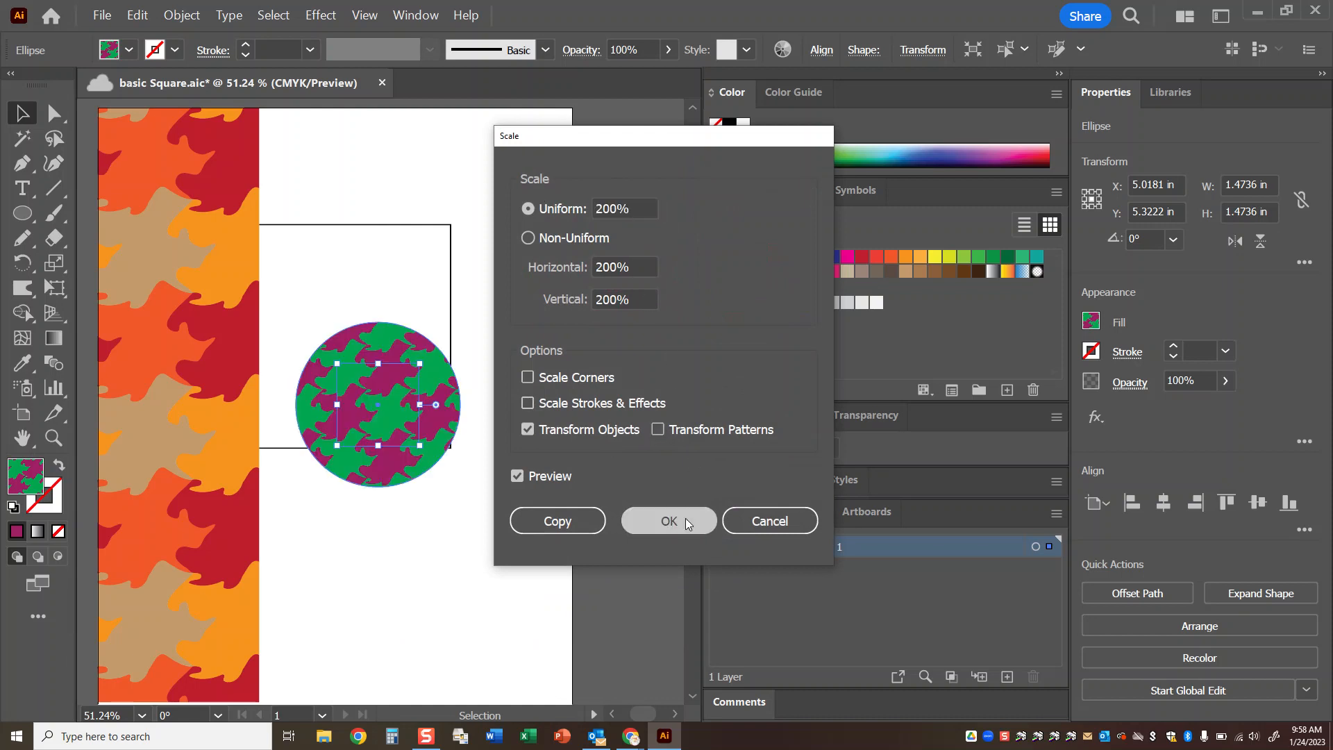
{"action": "left_click", "coordinate": [683, 520]}
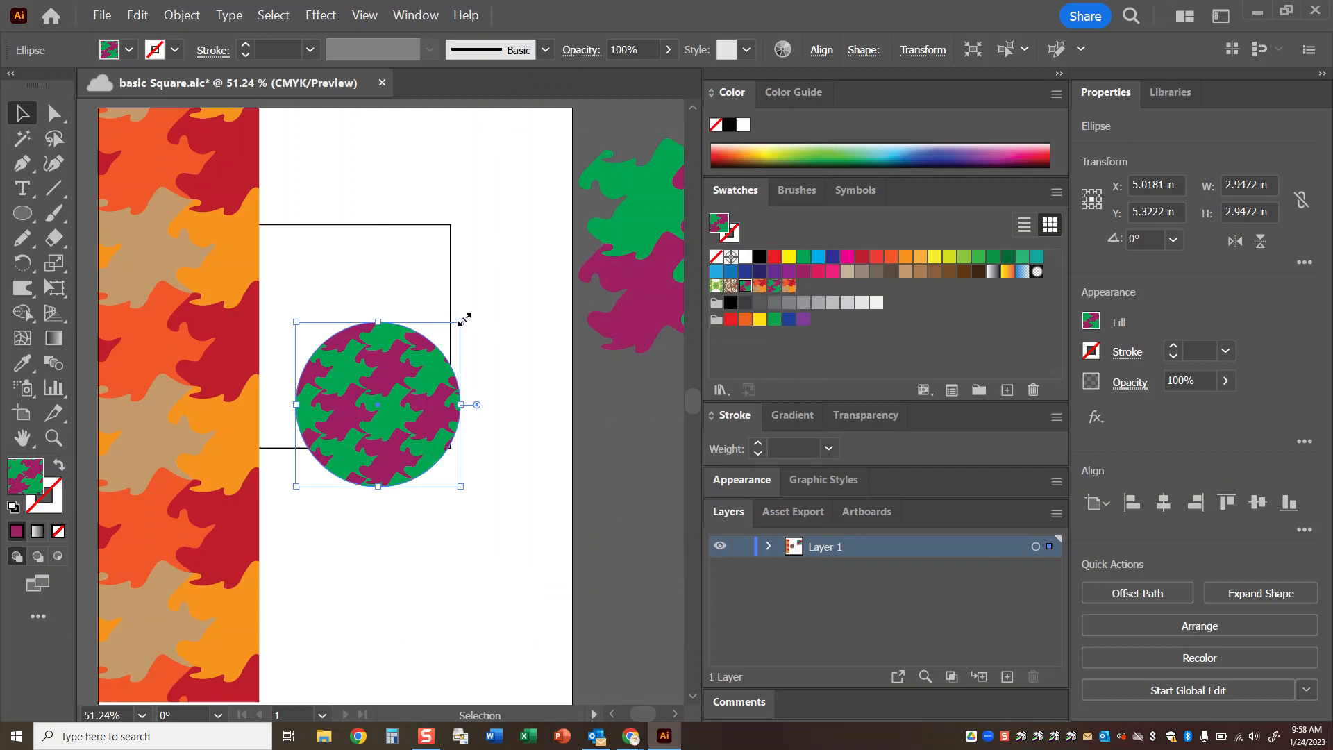
{"action": "left_click_drag", "start_coordinate": [461, 325], "coordinate": [640, 139]}
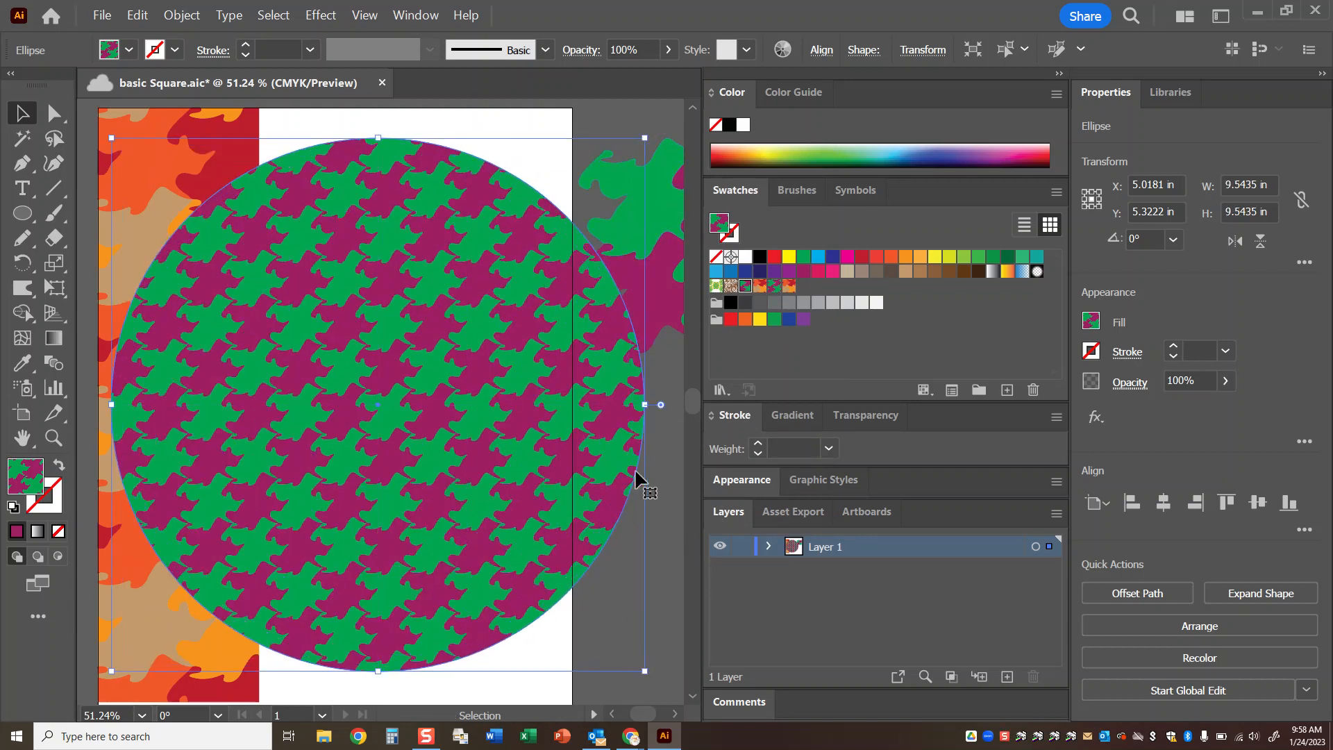
{"action": "left_click", "coordinate": [650, 488]}
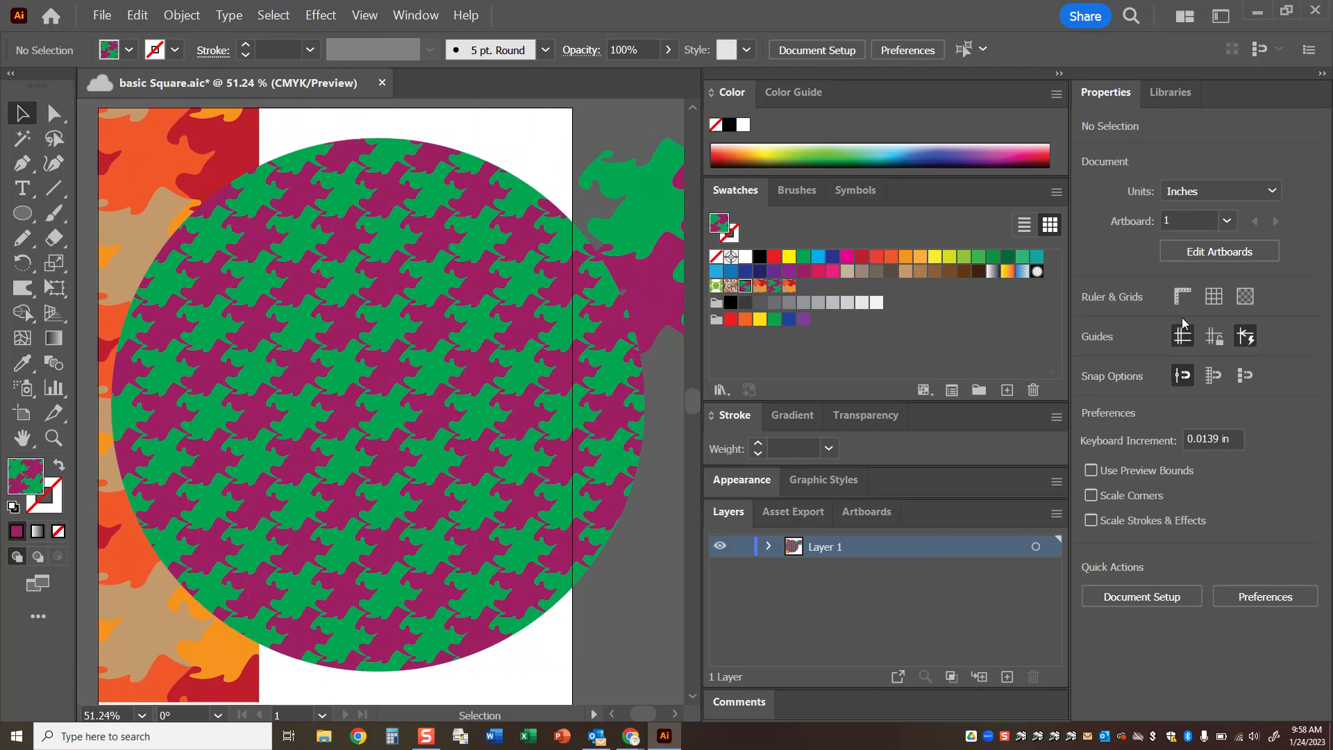
Step: Shift the loose leaf shapes slightly and move the patterned circle partly off the artboard's left edge
{"action": "left_click_drag", "start_coordinate": [628, 198], "coordinate": [588, 170]}
{"action": "left_click_drag", "start_coordinate": [409, 305], "coordinate": [204, 330]}
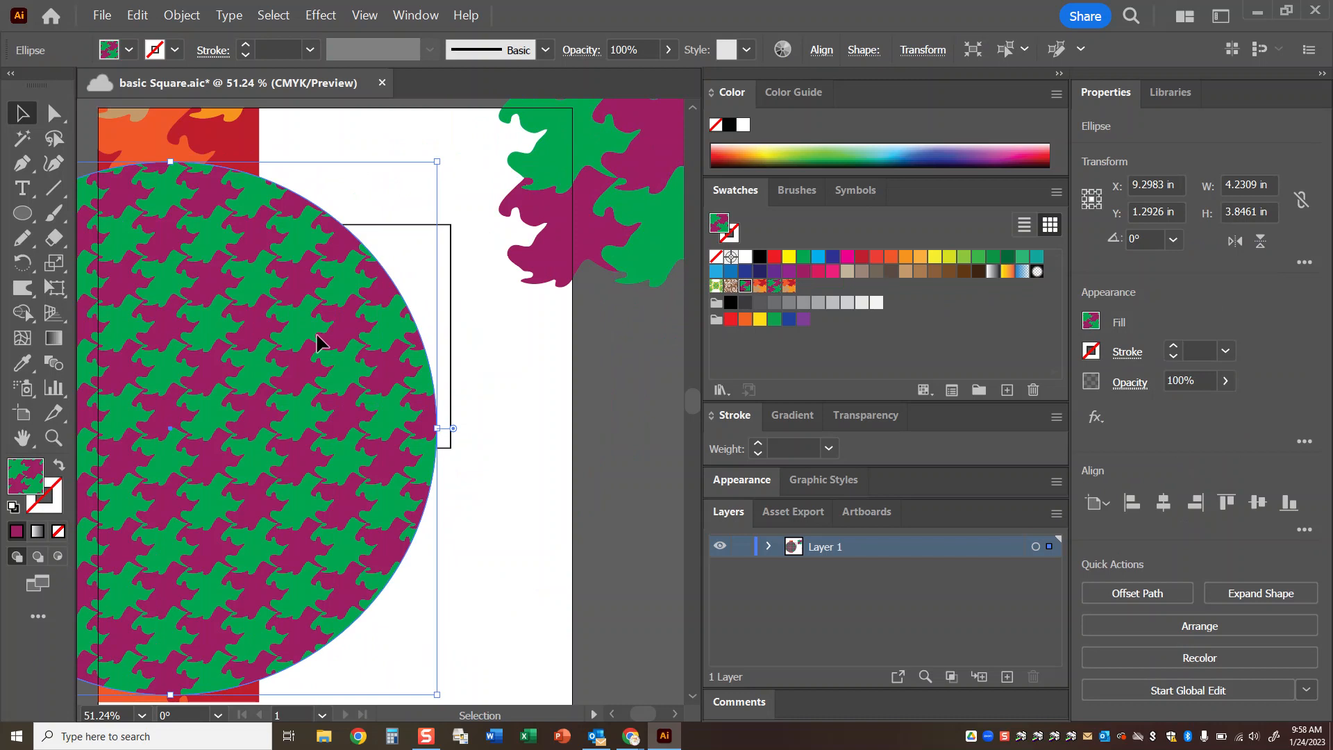
{"action": "left_click_drag", "start_coordinate": [341, 344], "coordinate": [164, 309]}
Step: Move the green and magenta leaf shapes onto the artboard's empty area and delete the lower four
{"action": "left_click", "coordinate": [642, 172]}
{"action": "left_click_drag", "start_coordinate": [642, 172], "coordinate": [413, 572]}
{"action": "key", "text": "ctrl"}
{"action": "left_click", "coordinate": [603, 366]}
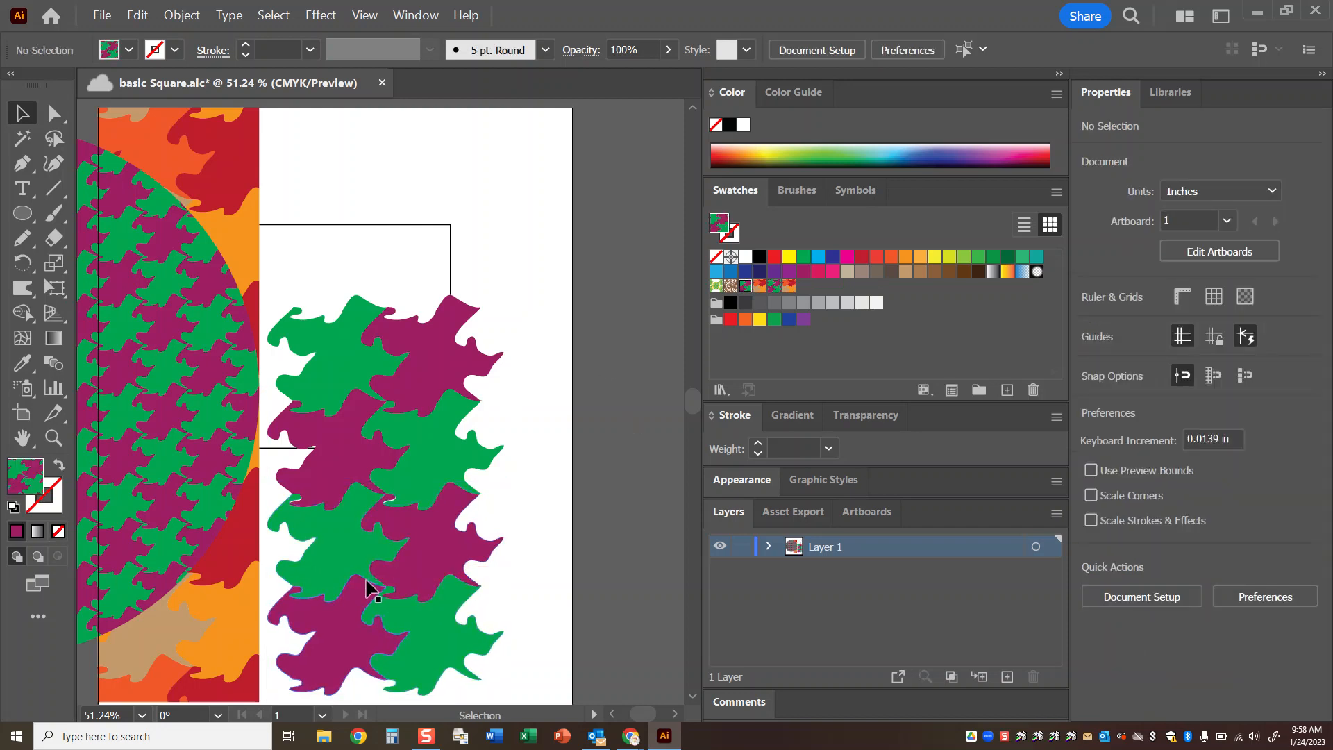
{"action": "left_click", "coordinate": [366, 588]}
{"action": "key", "text": "Delete"}
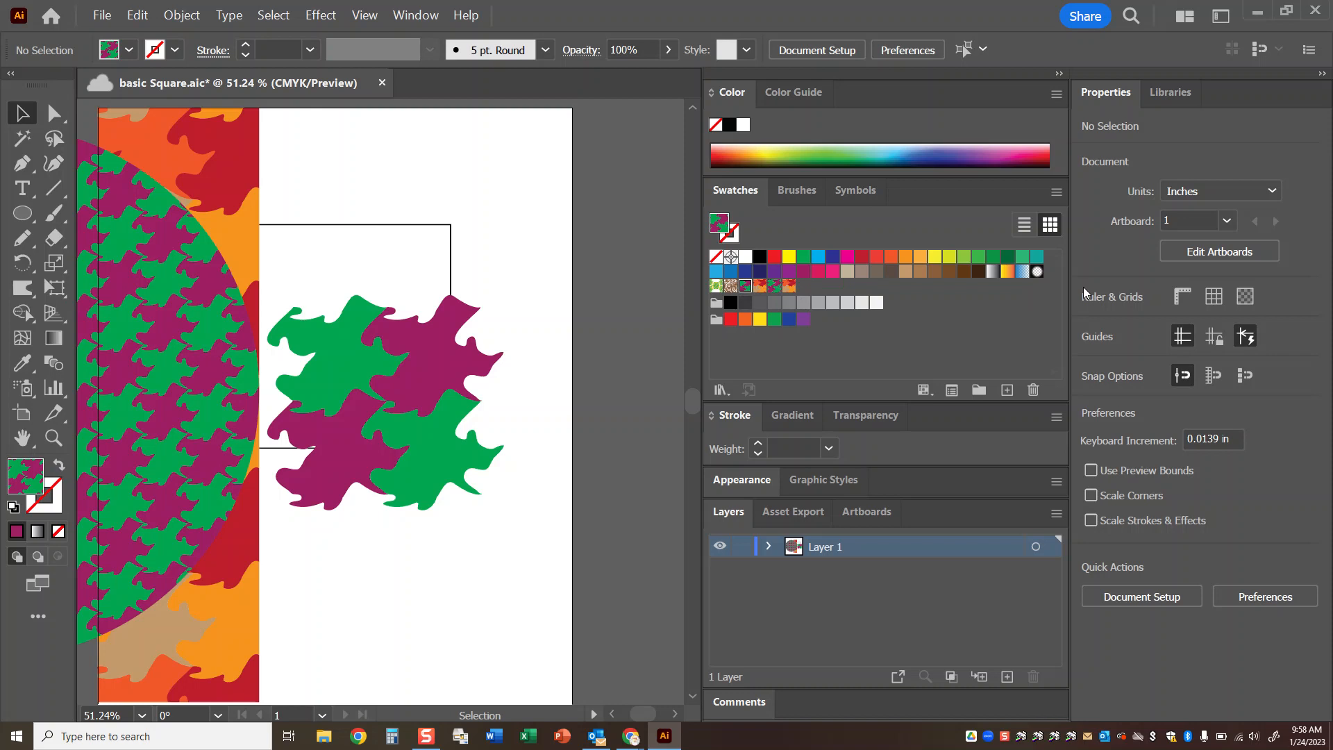
Step: Show the Pattern Options settings
{"action": "left_click", "coordinate": [398, 18]}
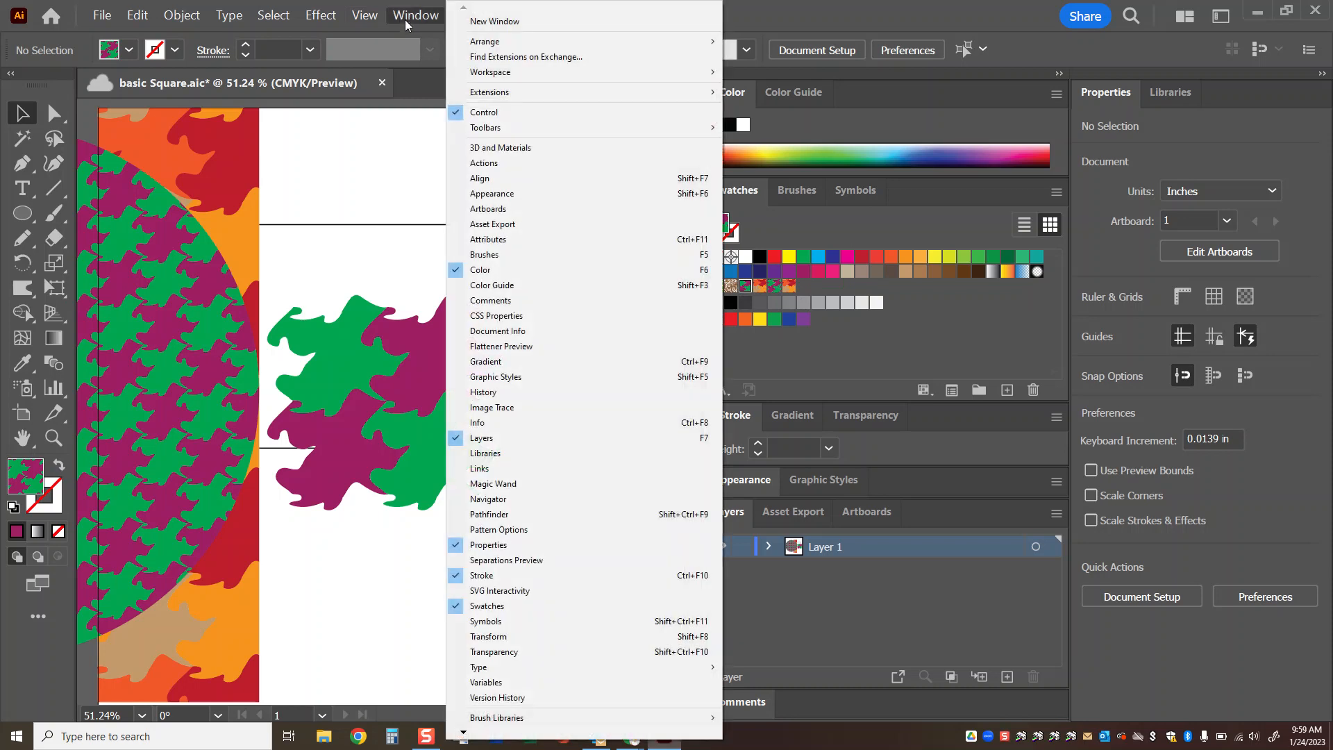
{"action": "left_click", "coordinate": [501, 529]}
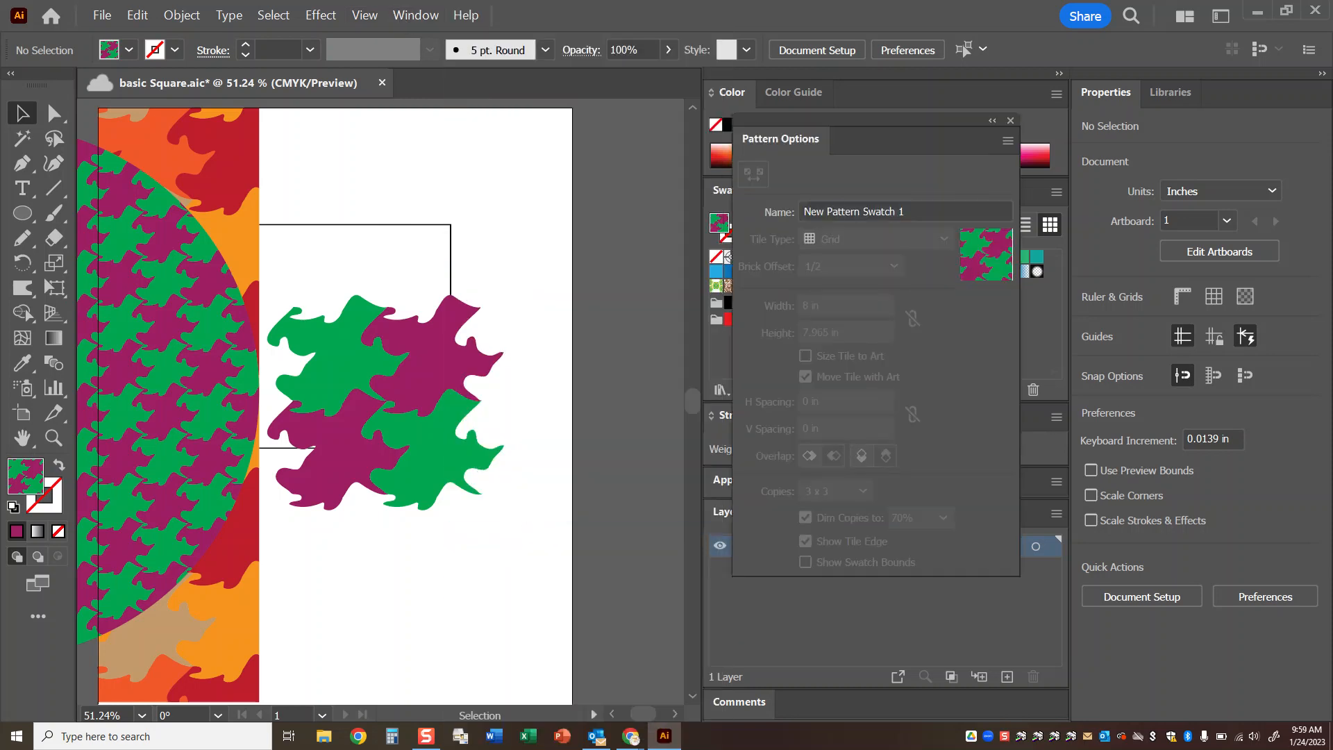